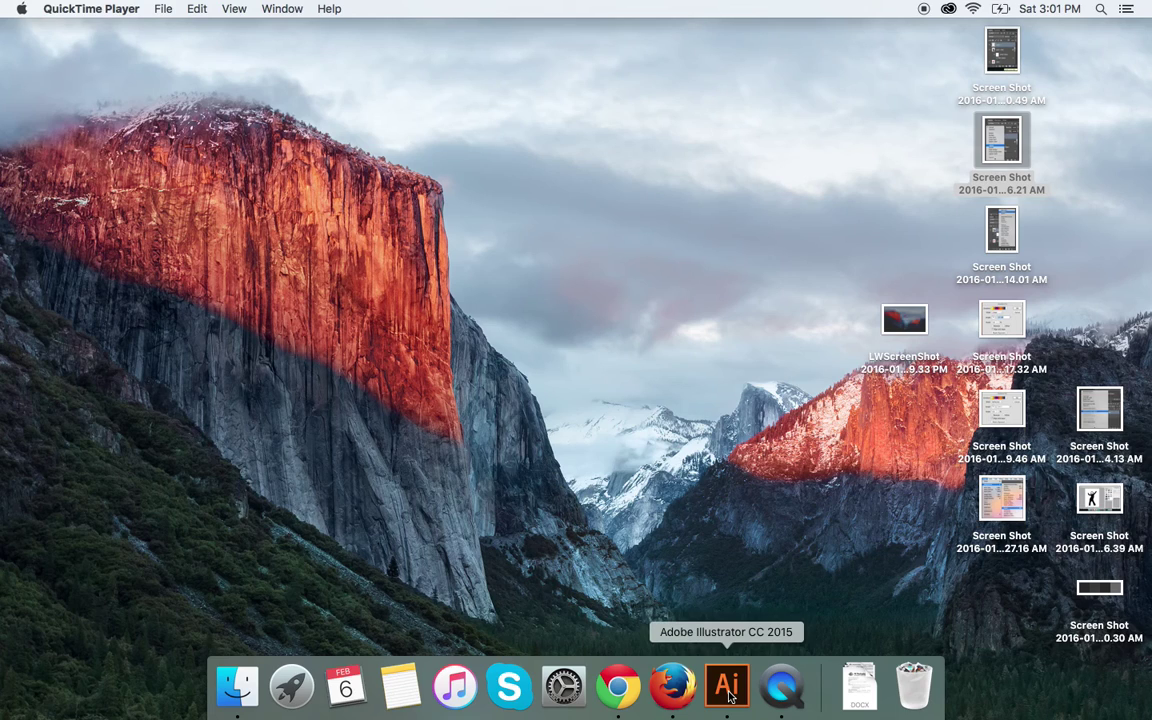
Step: Launch Illustrator and create a new Letter-size print document, Untitled-2 (612 × 792 pt, CMYK)
click(727, 687)
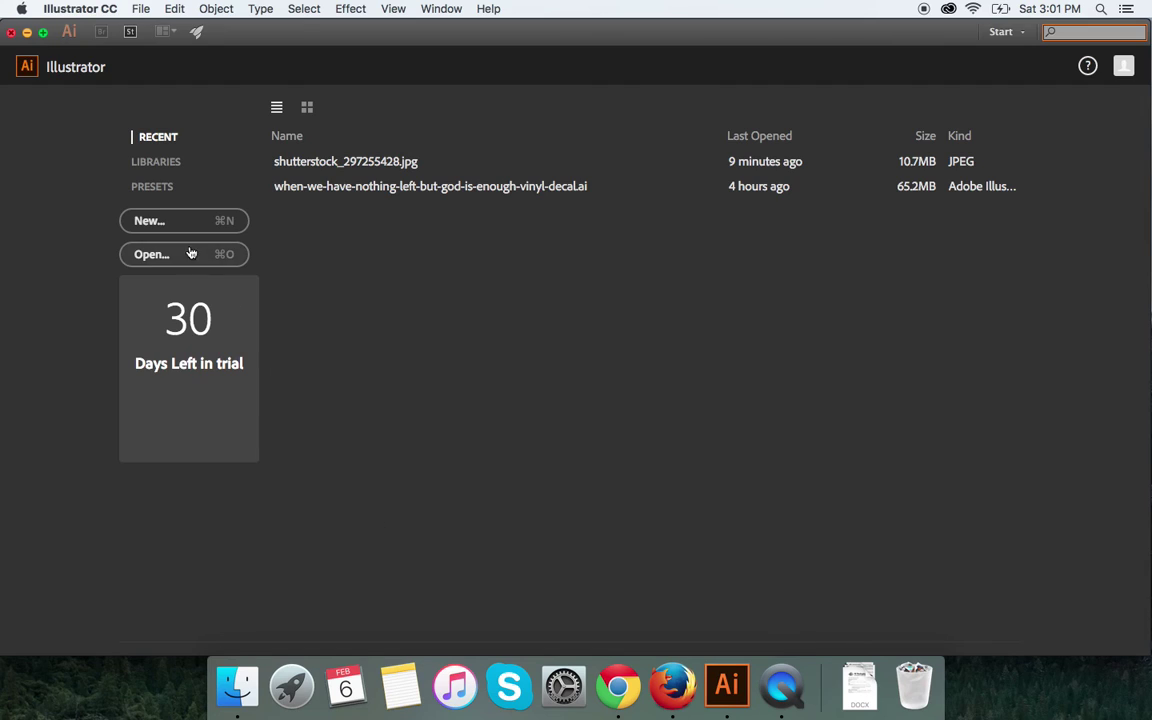
click(141, 9)
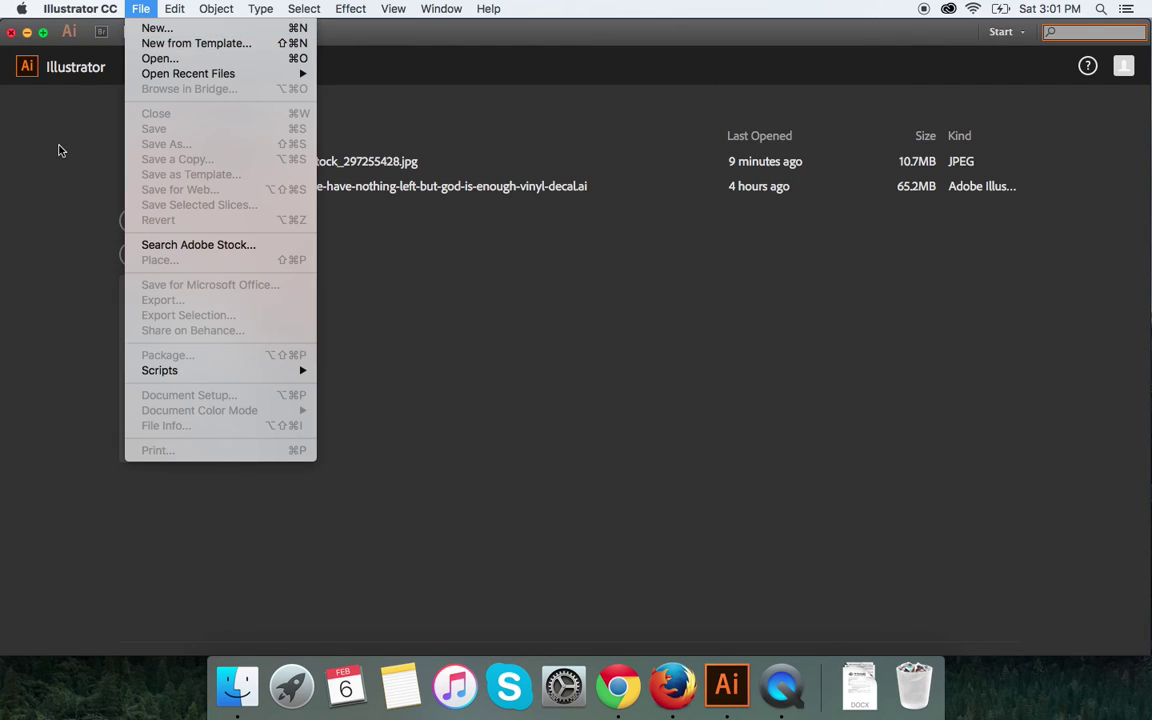
click(59, 145)
click(141, 222)
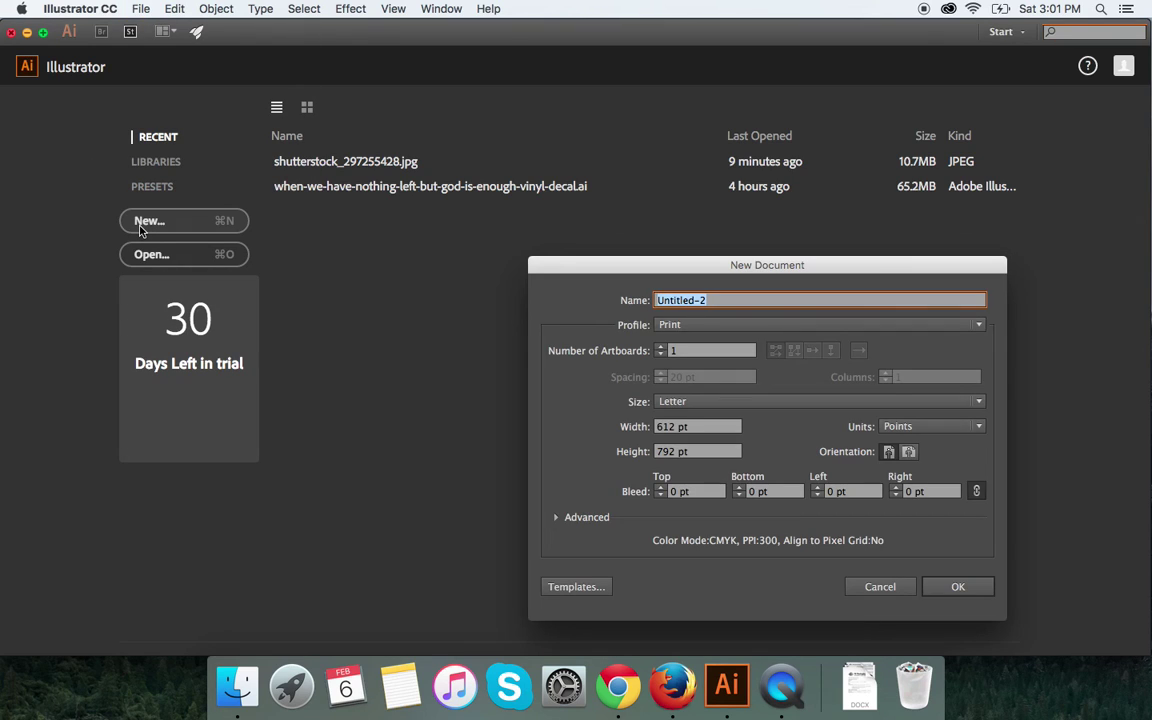
click(958, 588)
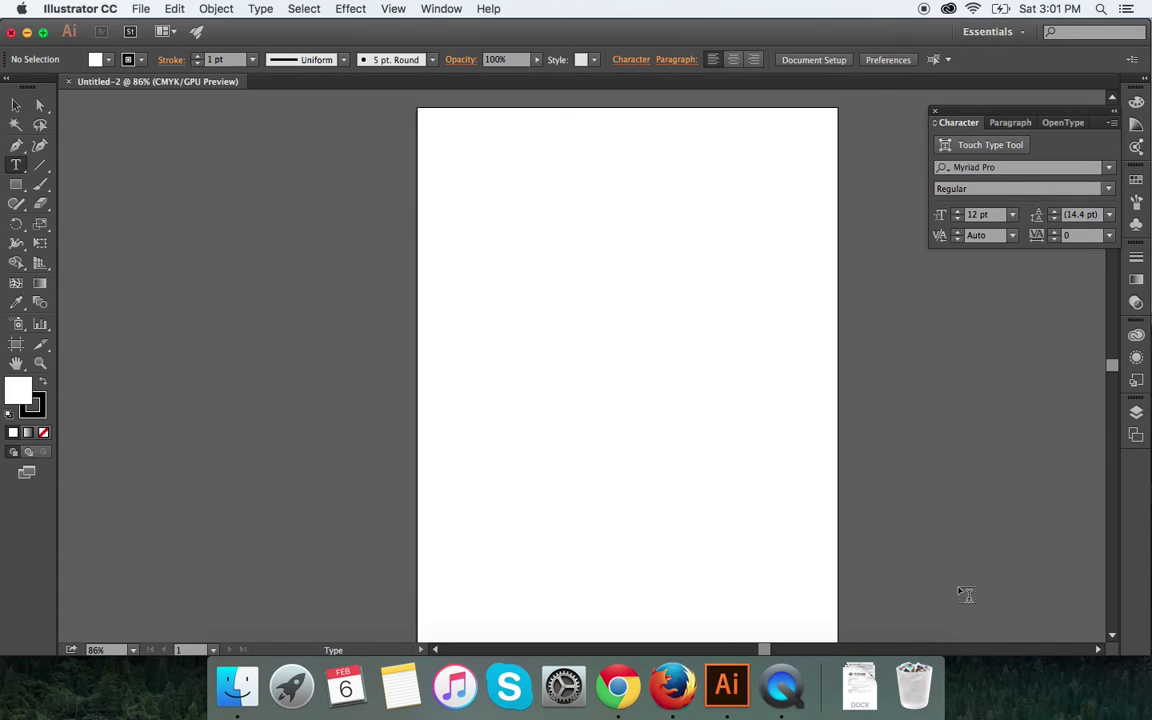
Step: Add 'Happy Birthday' as point text near the top of the artboard
click(16, 168)
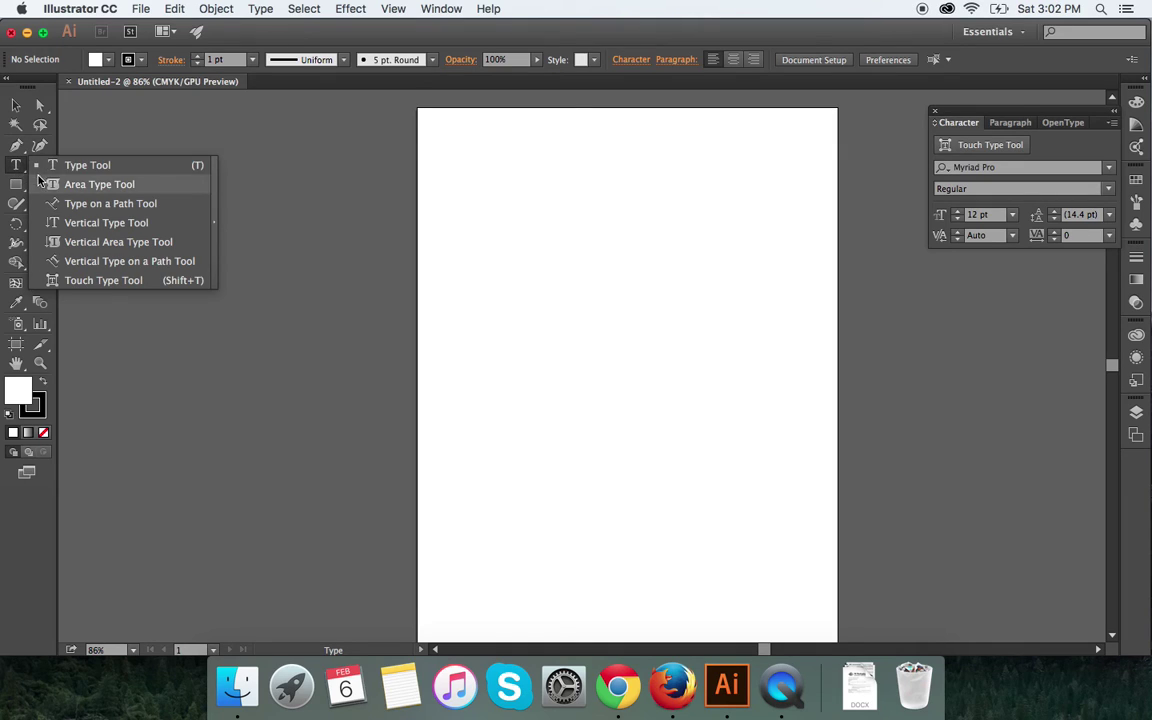
click(87, 165)
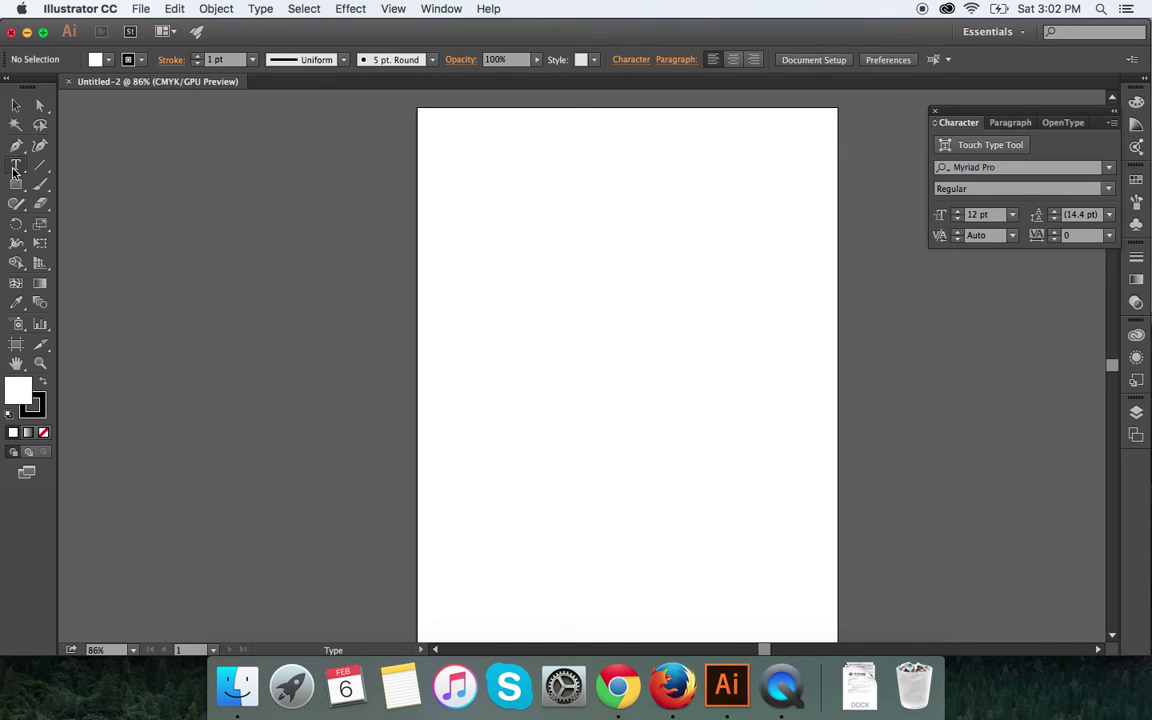
click(504, 270)
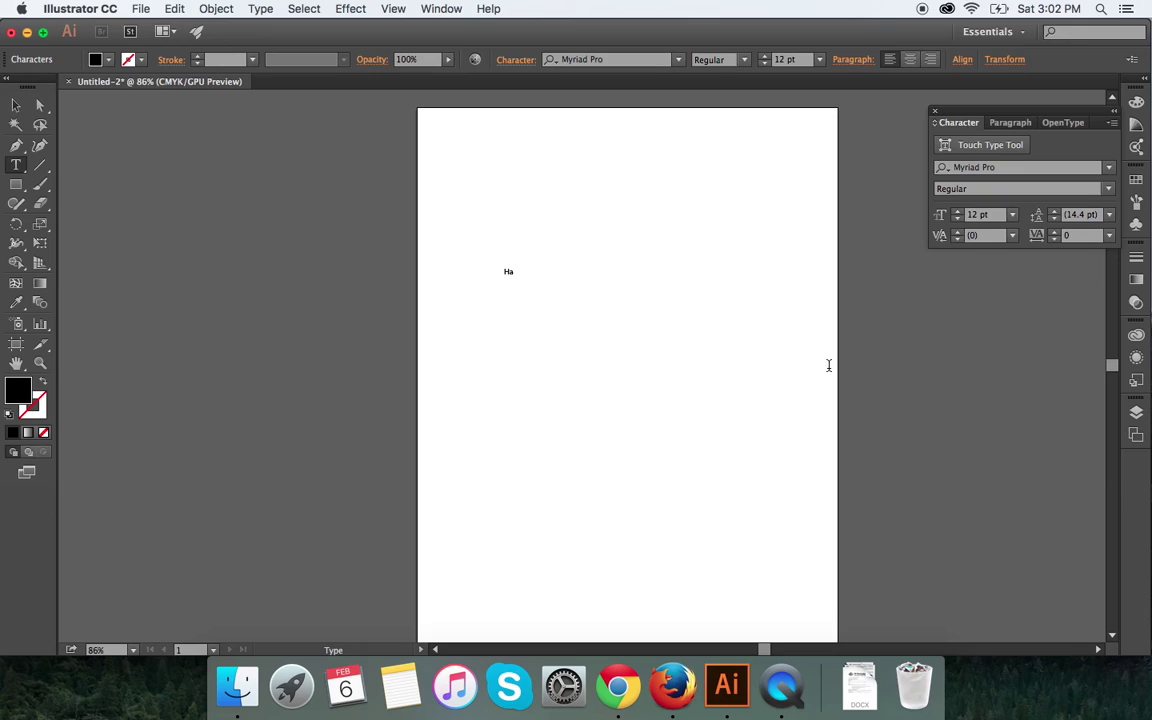
text(Happy Birthday)
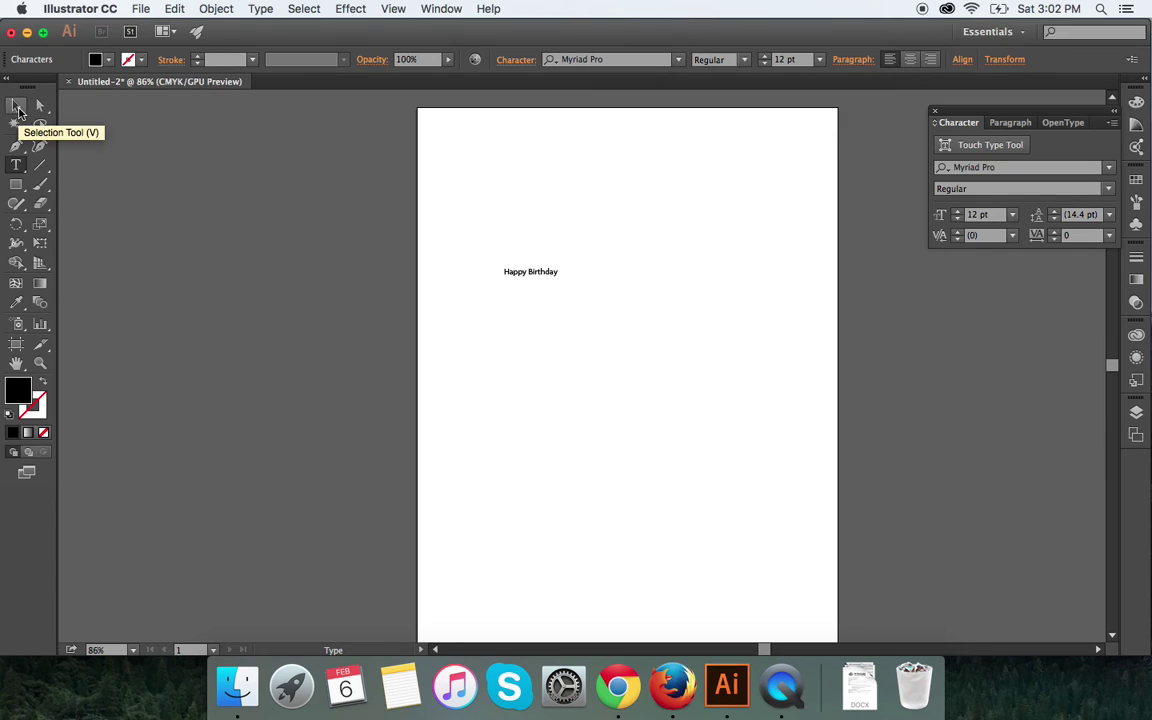
Step: Scale the Happy Birthday text up proportionally to about 60 pt
click(18, 111)
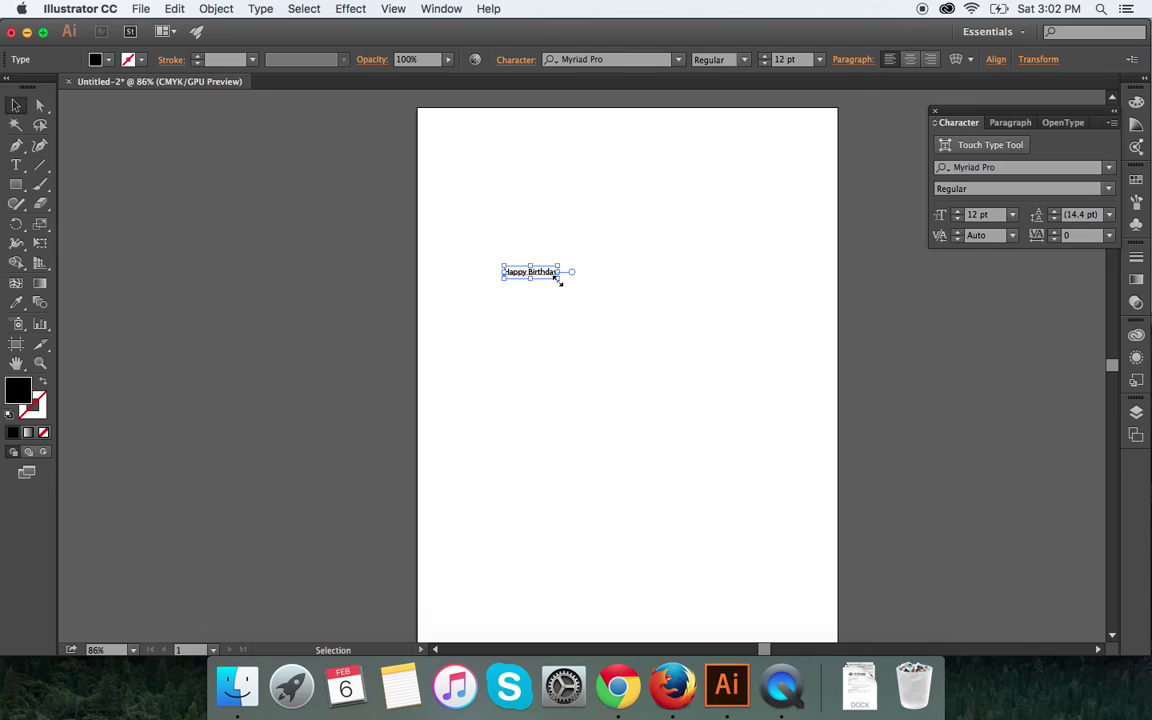
drag(561, 272, 710, 272)
drag(605, 279, 604, 334)
key(cmd+z)
key(cmd+z)
drag(558, 280, 769, 435)
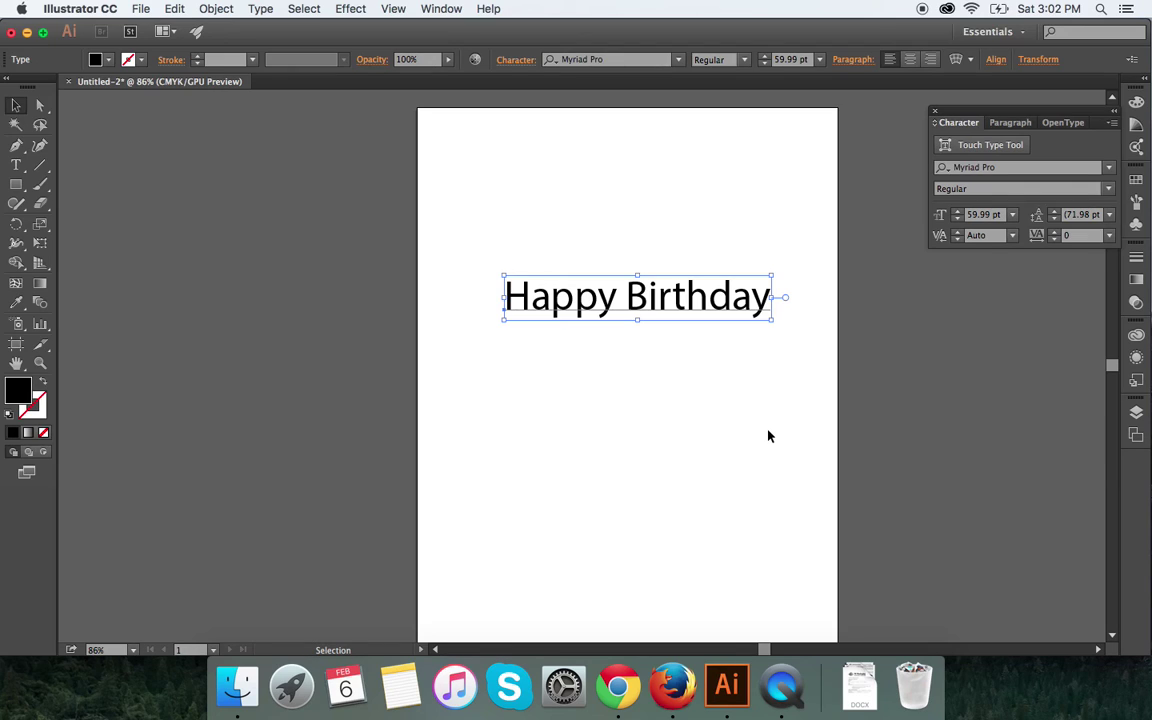
Step: Select all the Happy Birthday text and step through the font list toward Marker Felt Wide
click(15, 165)
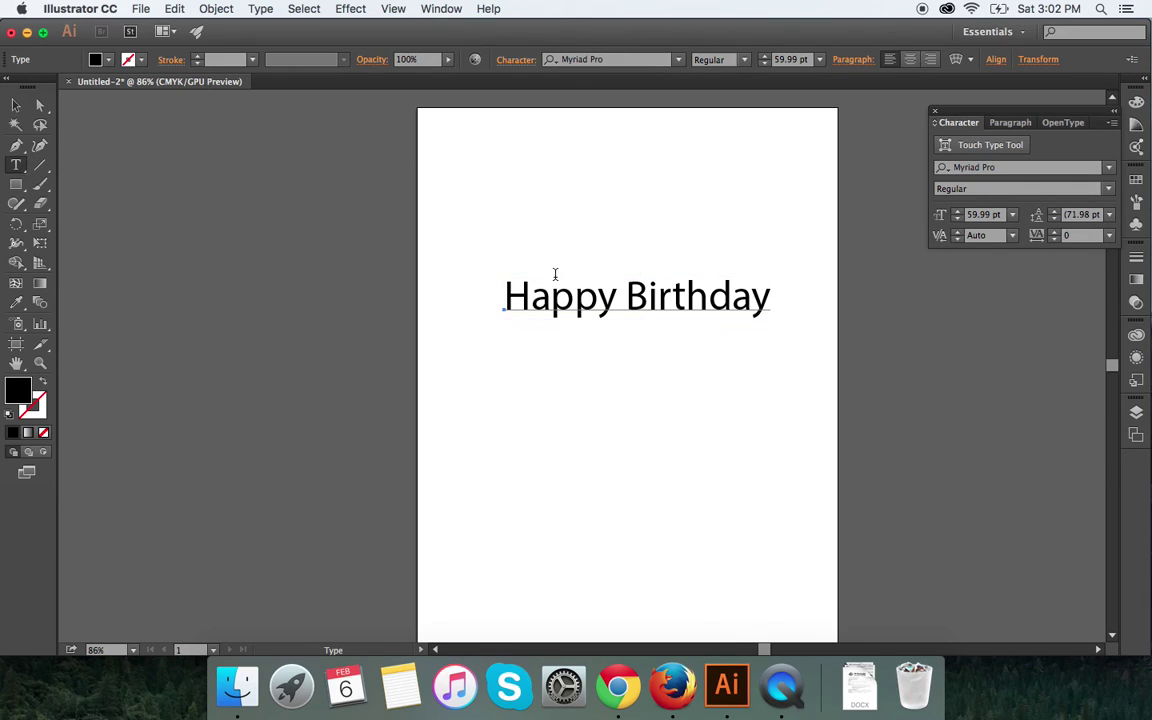
click(506, 298)
drag(506, 300, 861, 311)
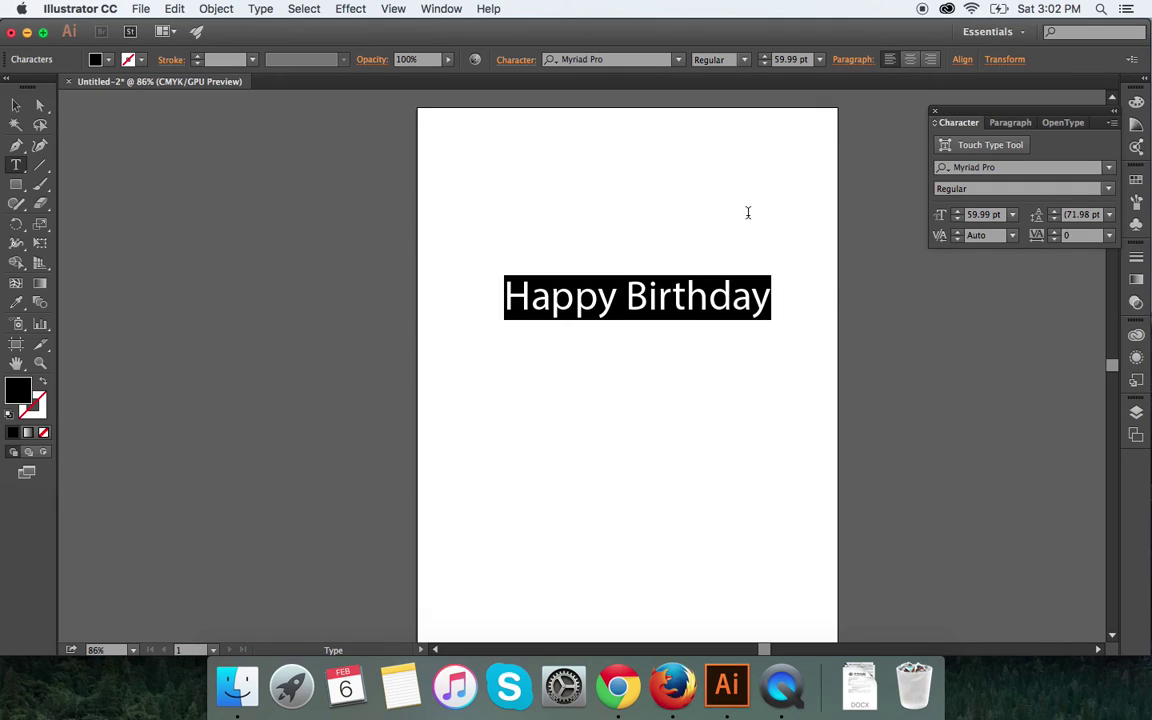
click(677, 60)
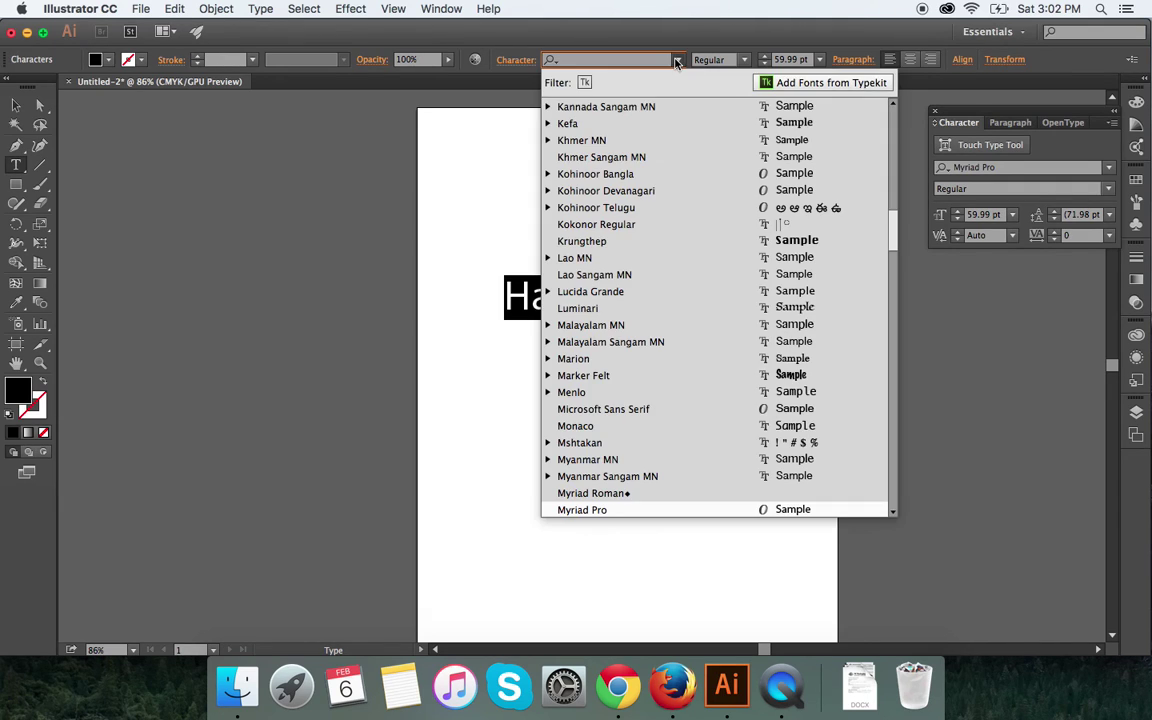
mouse_move(894, 231)
mouse_down()
mouse_move(892, 134)
mouse_move(878, 98)
mouse_up()
click(650, 105)
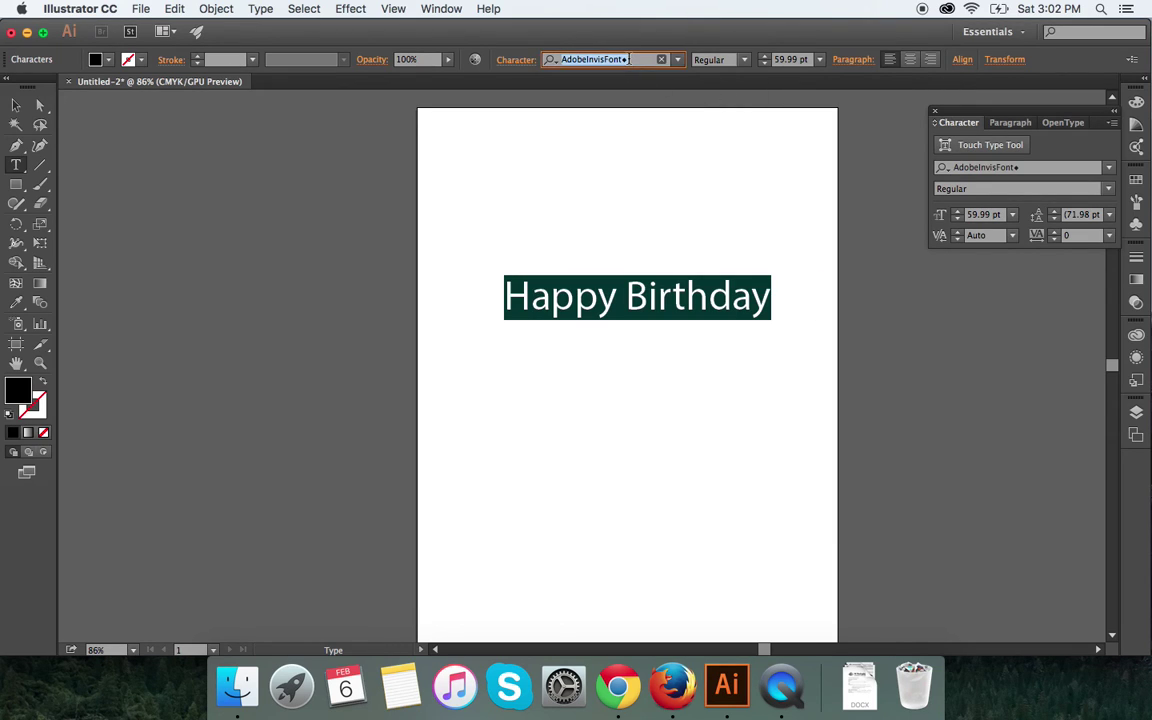
key(Down)
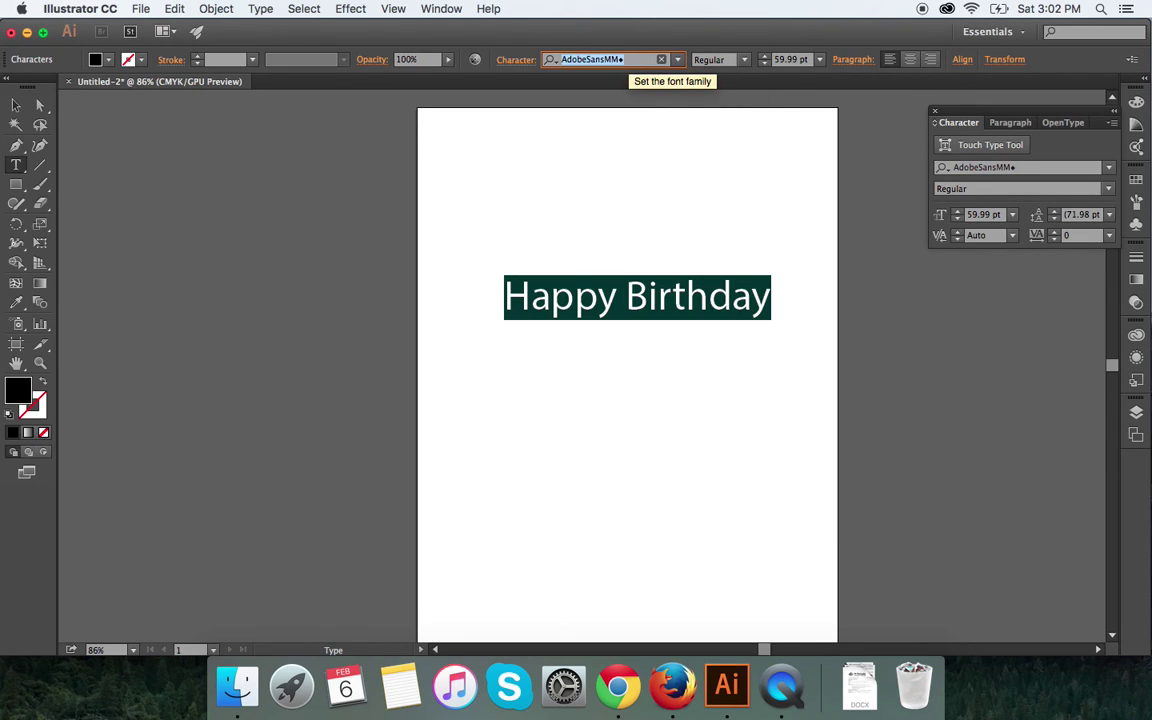
key(Down)
key(Down)
key(Down)
key(Down)
key(Down)
key(Down)
key(Down)
key(Down)
key(Down)
key(Down)
key(Down)
key(Down)
key(Down)
key(Down)
key(Down)
key(Down)
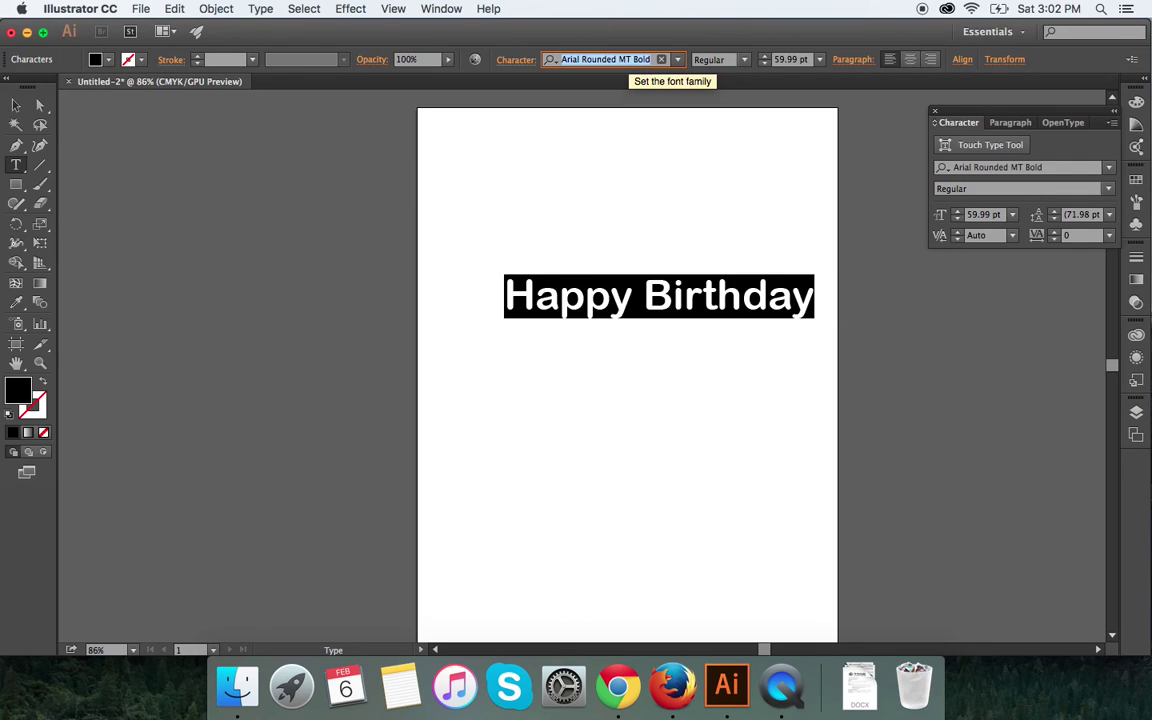
key(Down)
key(Down)
key(Down)
key(Down)
key(Down)
key(Down)
key(Down)
key(Down)
key(Down)
key(Down)
key(Down)
key(Down)
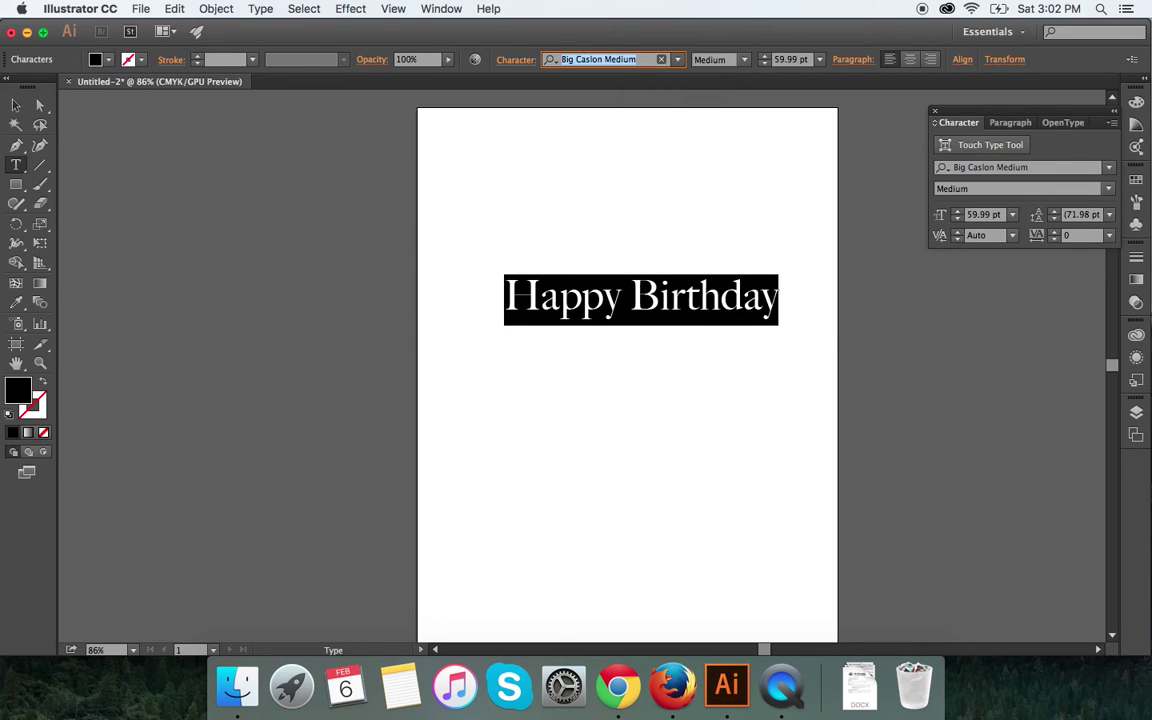
key(Down)
key(Down)
key(Down)
key(Down)
key(Down)
key(Down)
key(Down)
key(Down)
key(Down)
key(Down)
key(Down)
key(Down)
key(Down)
key(Down)
key(Down)
key(Down)
key(Down)
key(Down)
key(Down)
key(Down)
key(Down)
key(Down)
key(Down)
key(Down)
key(Down)
key(Down)
key(Down)
key(Down)
key(Down)
key(Down)
key(Down)
key(Down)
key(Down)
key(Down)
key(Down)
key(Down)
key(Down)
key(Down)
key(Down)
key(Down)
key(Down)
key(Down)
key(Down)
key(Down)
key(Down)
key(Down)
key(Down)
key(Down)
key(Down)
key(Down)
key(Down)
key(Down)
key(Down)
key(Down)
key(Down)
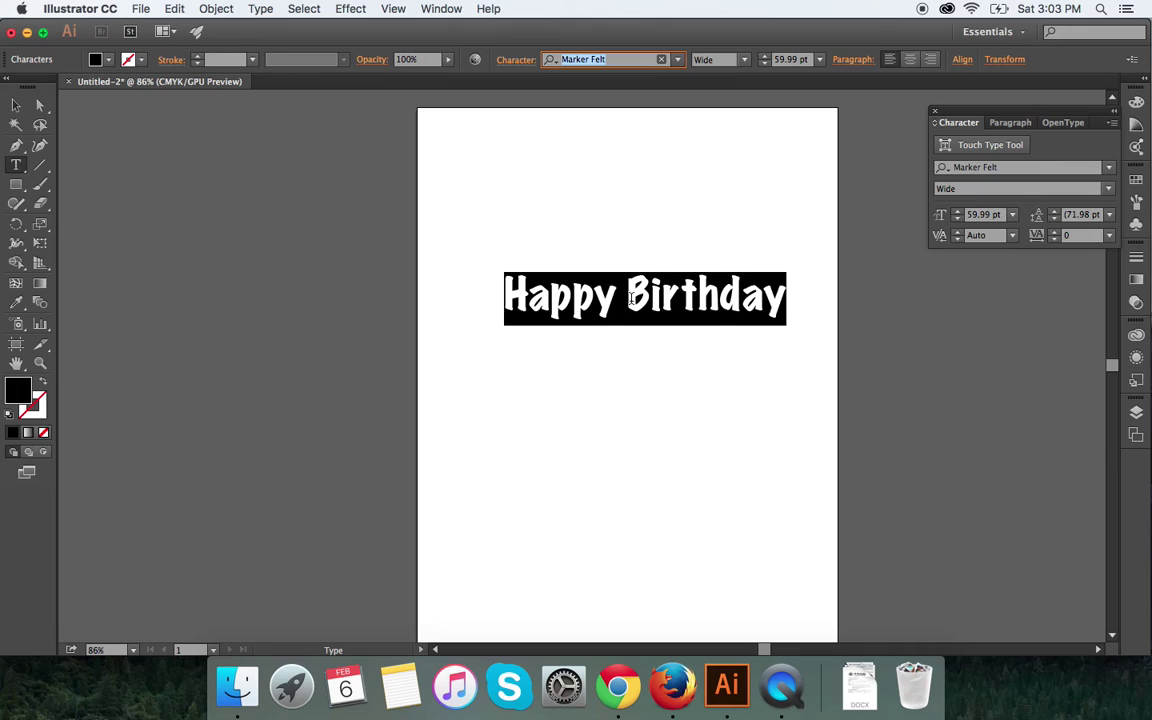
Step: Replace the space with a line break so Happy sits above Birthday
click(631, 297)
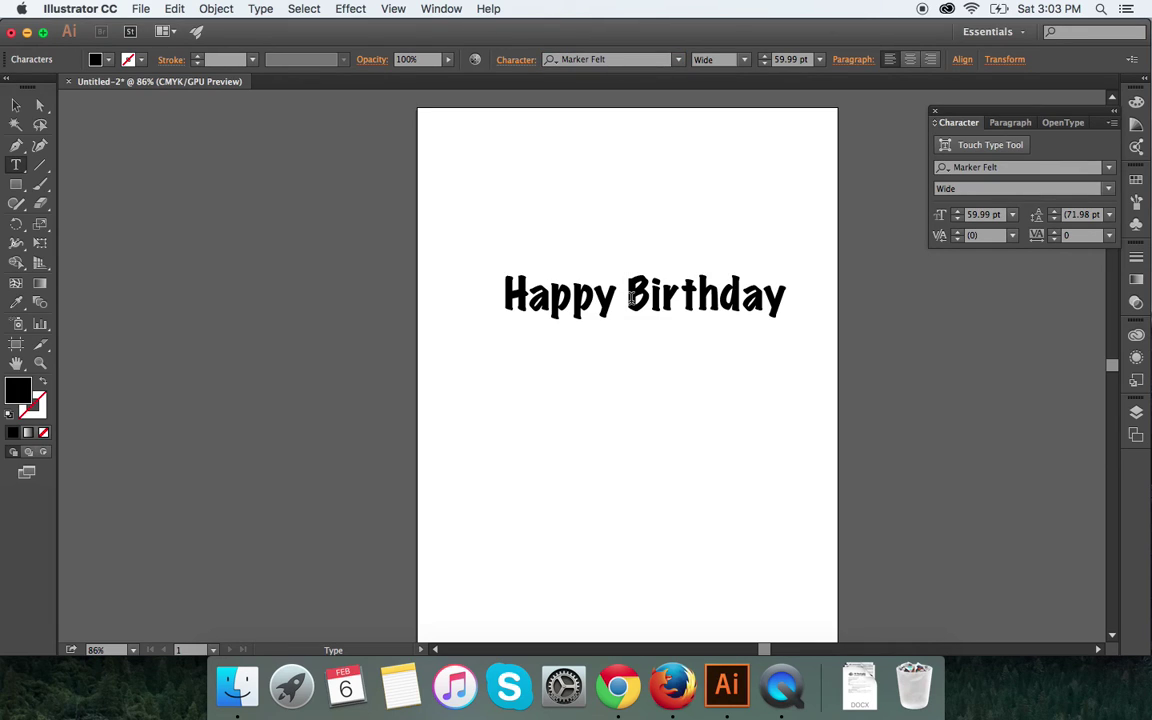
key(BackSpace)
key(Return)
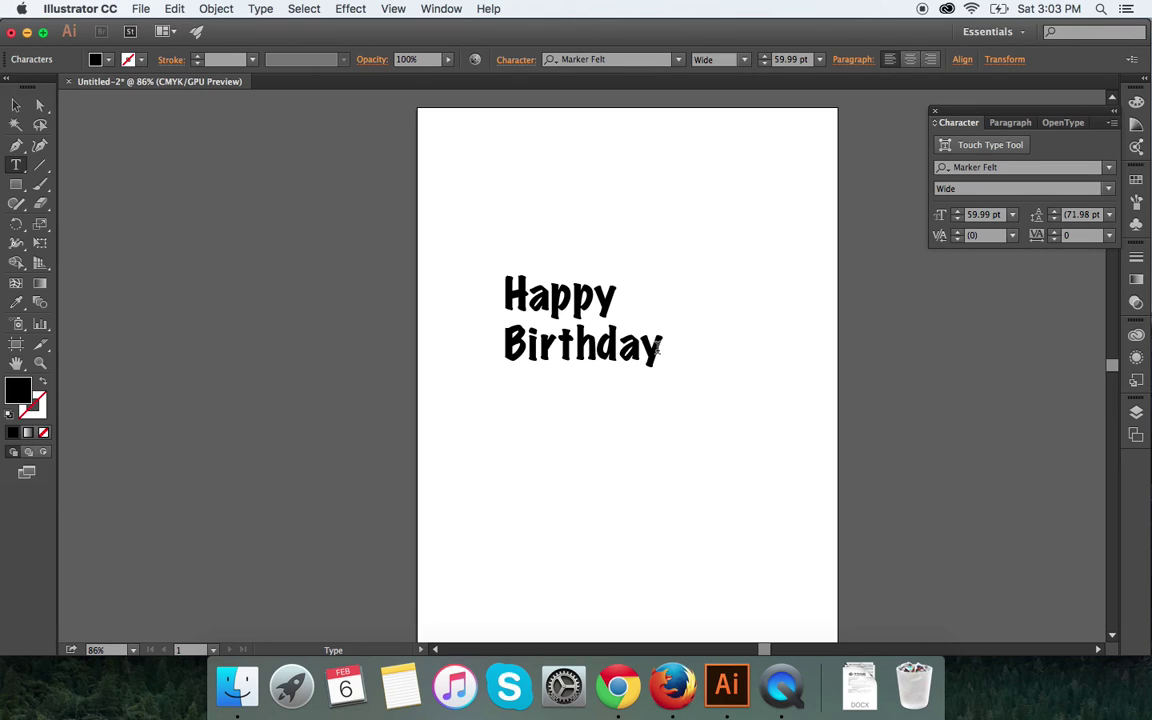
Step: Center-align the two lines and move the text block toward the artboard's middle
drag(659, 345, 500, 284)
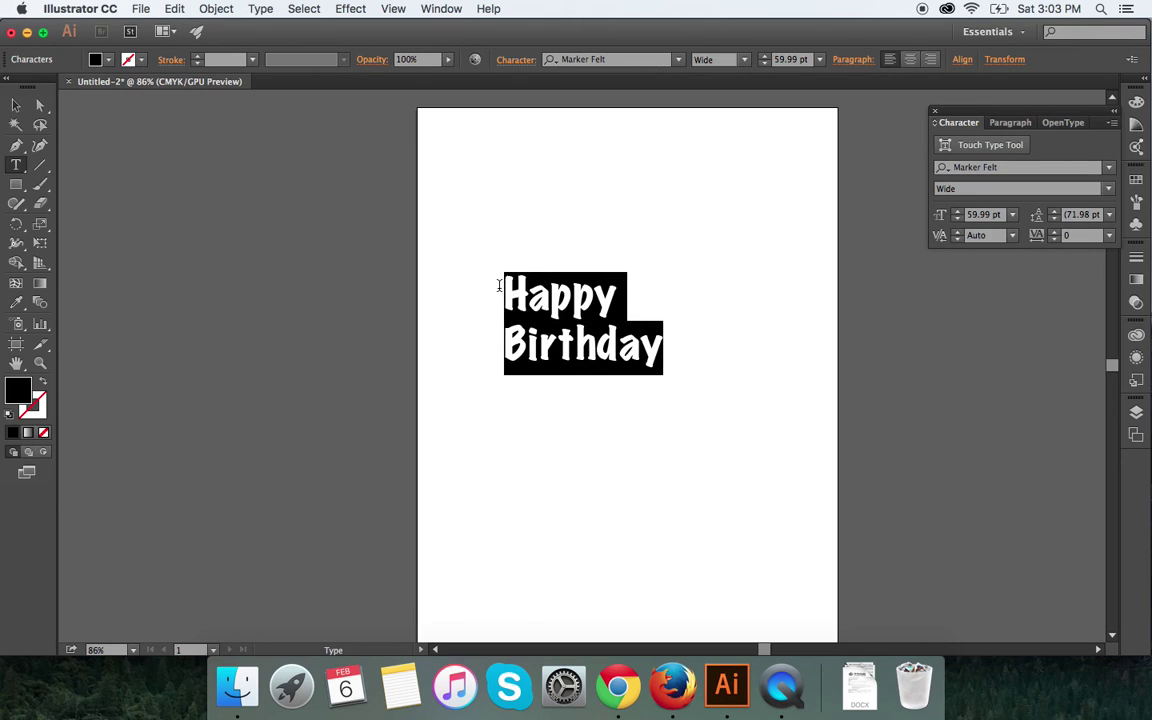
click(910, 62)
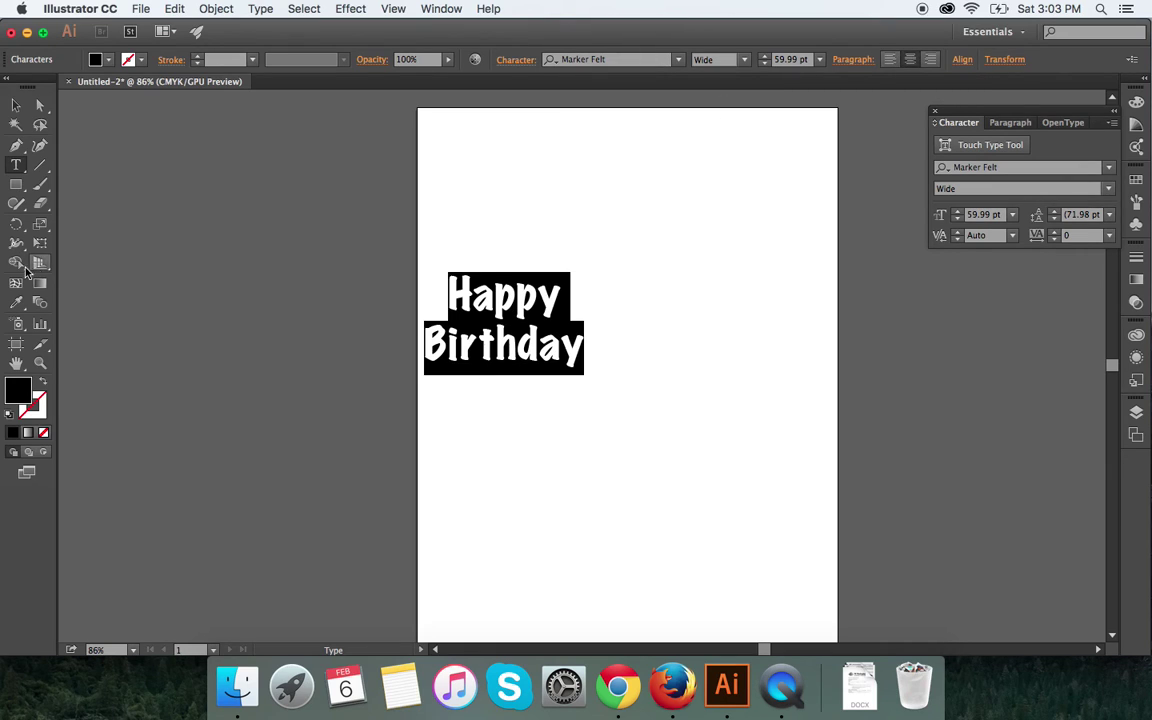
click(15, 105)
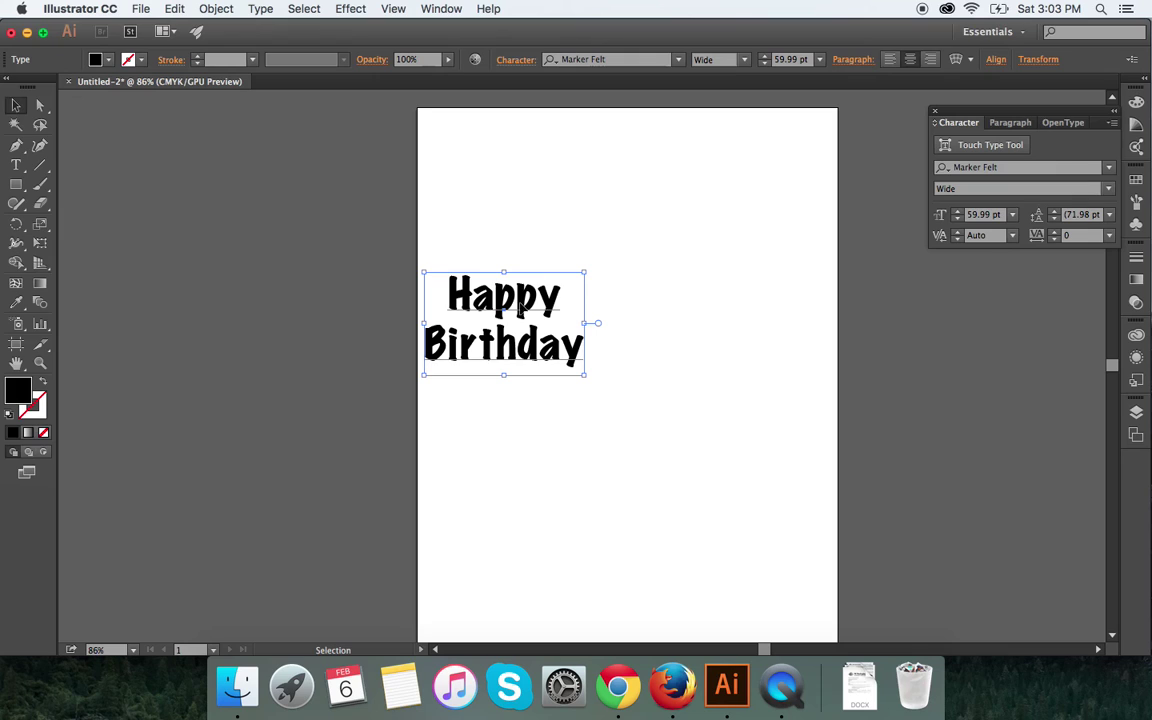
drag(536, 303, 648, 264)
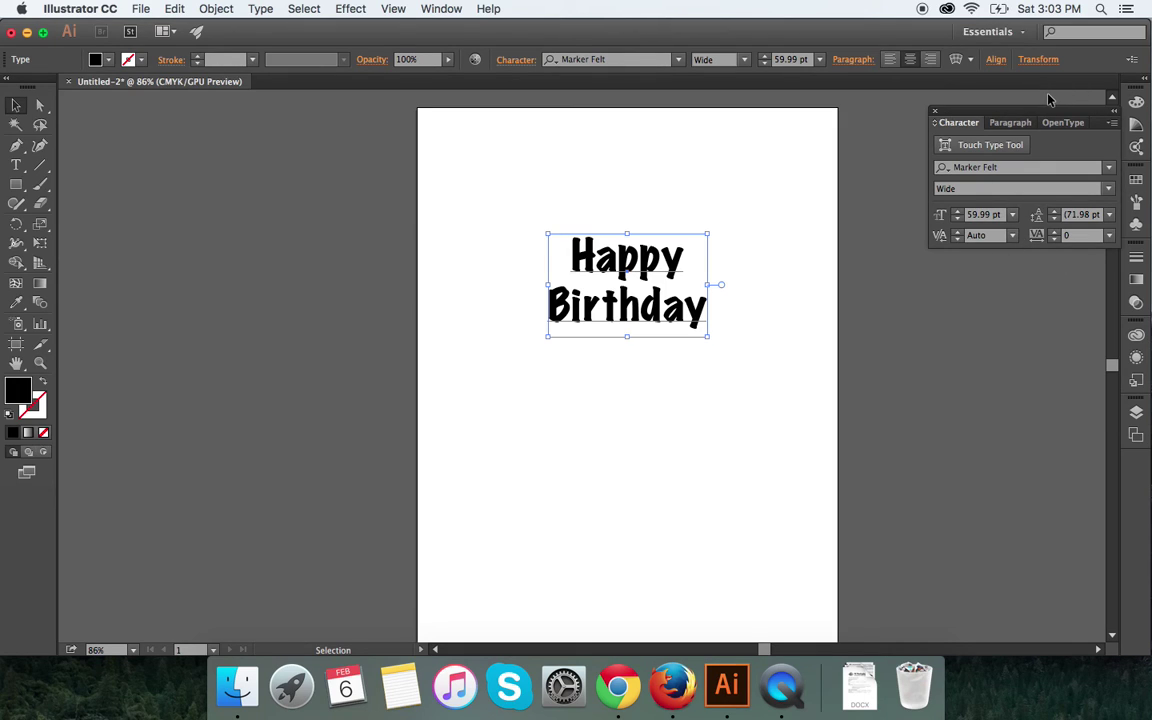
click(439, 9)
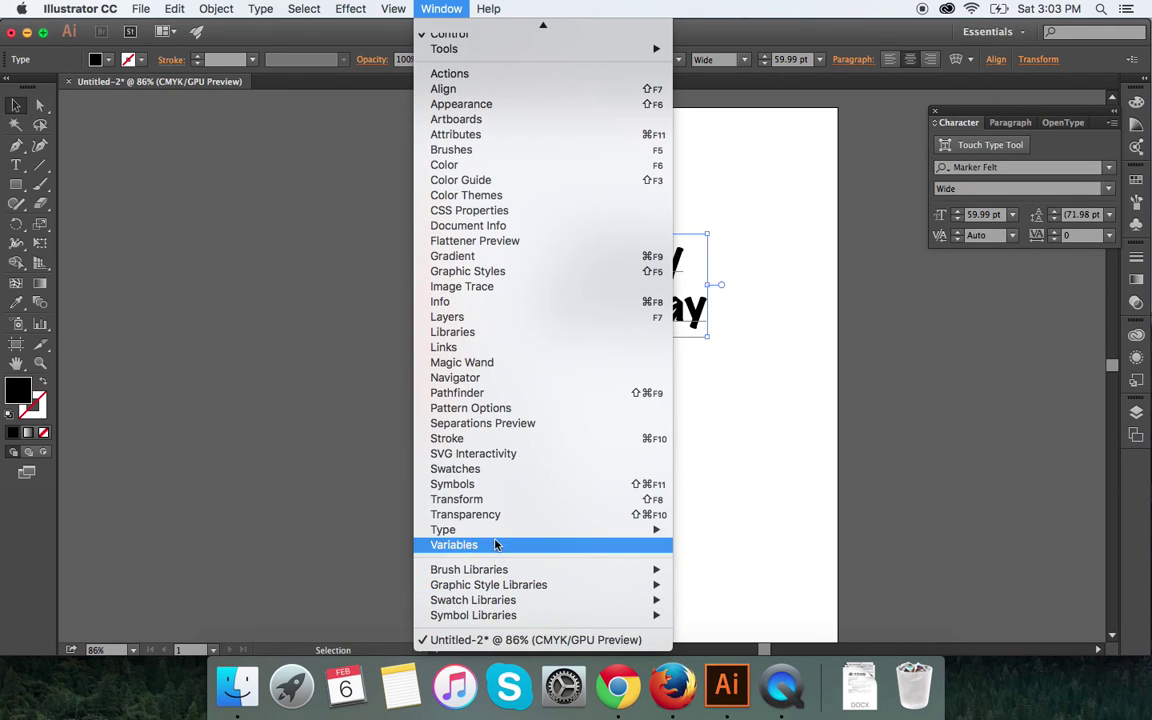
mouse_move(650, 531)
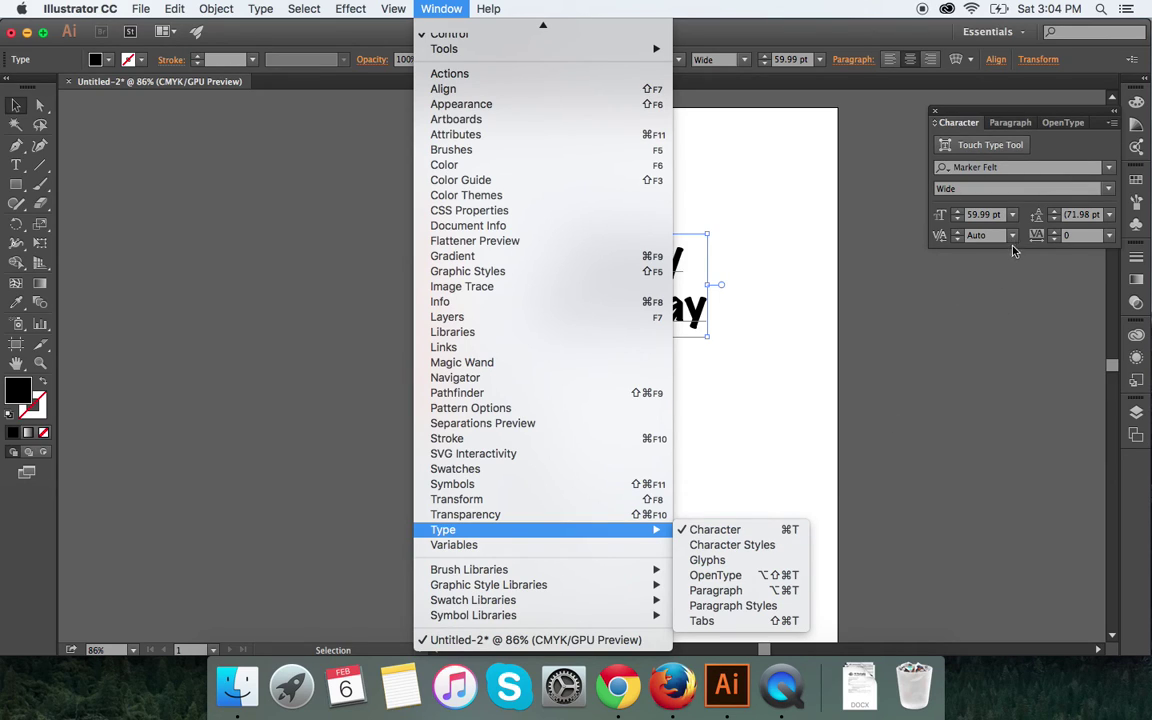
click(1050, 153)
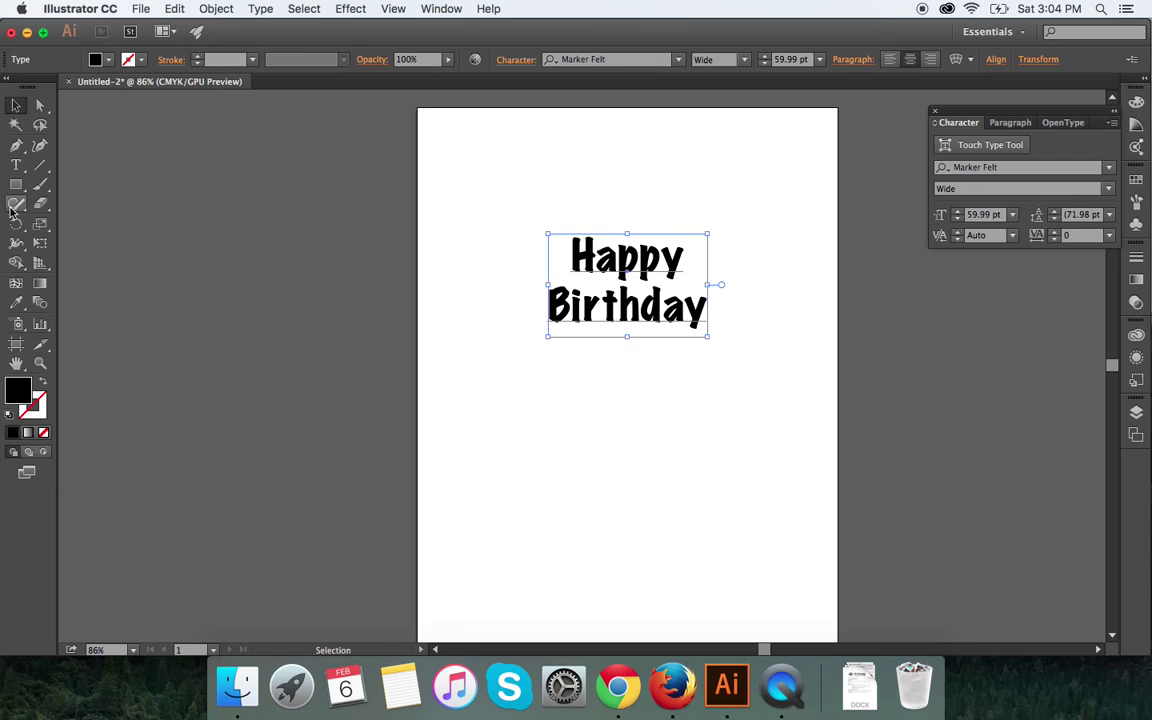
Step: Select all the Happy Birthday text and set its leading to 100 pt
click(16, 165)
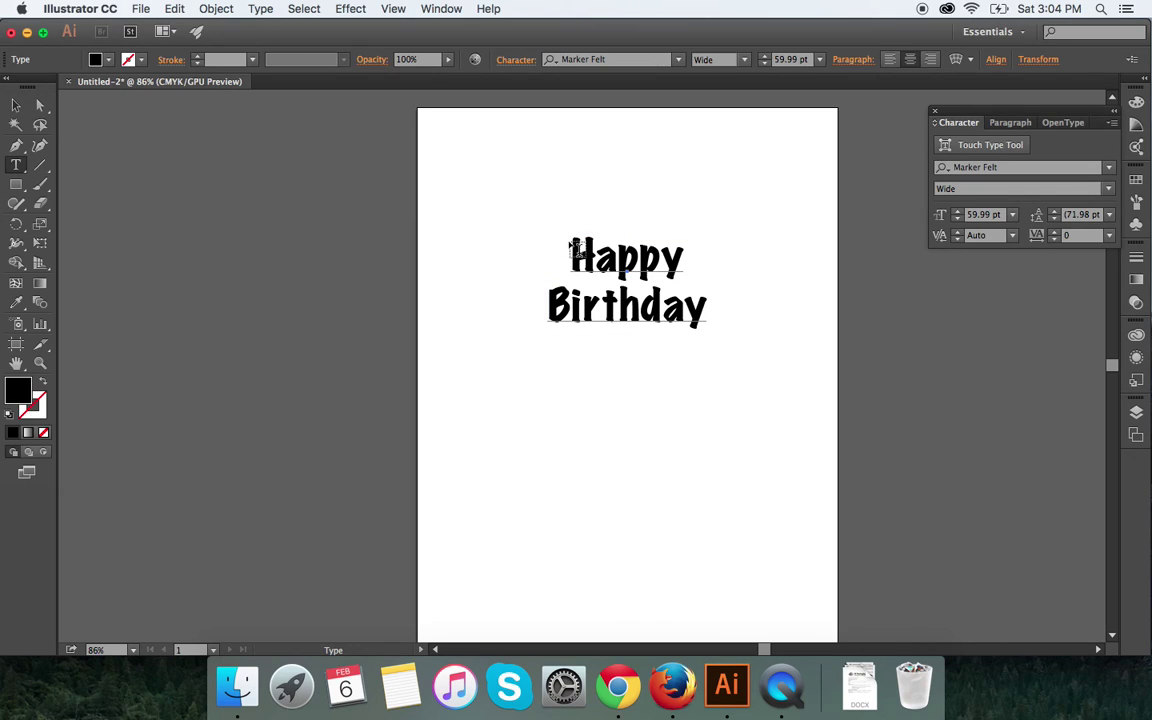
drag(572, 246, 779, 352)
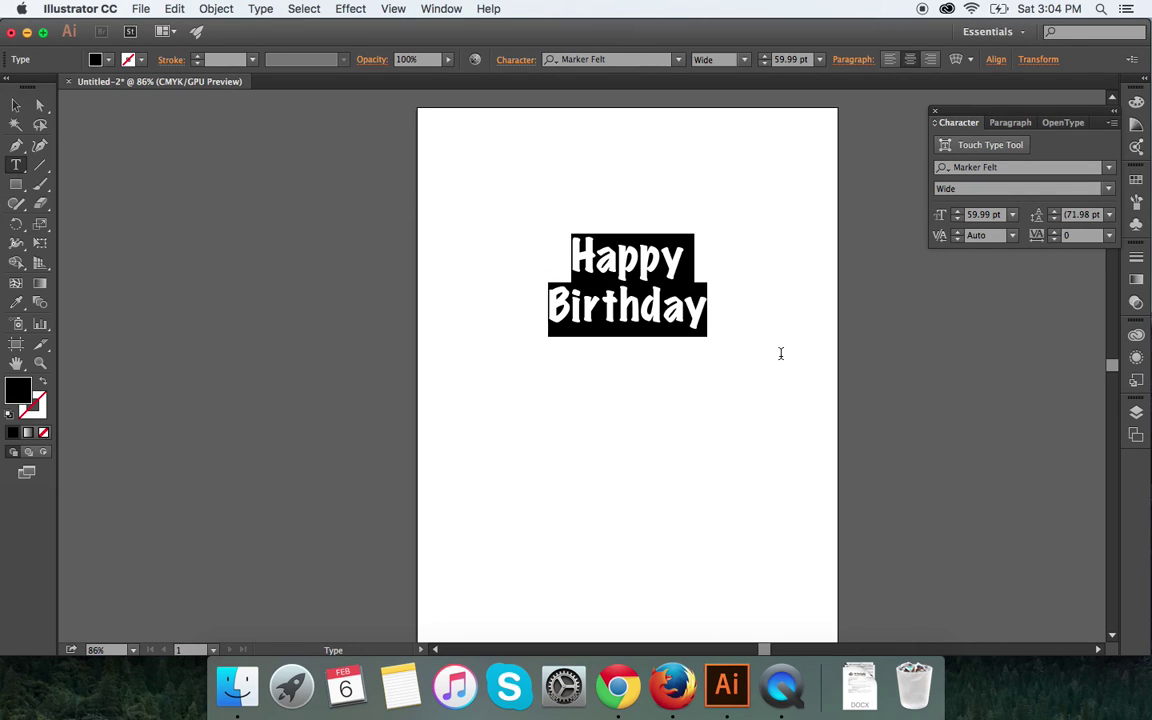
click(1062, 216)
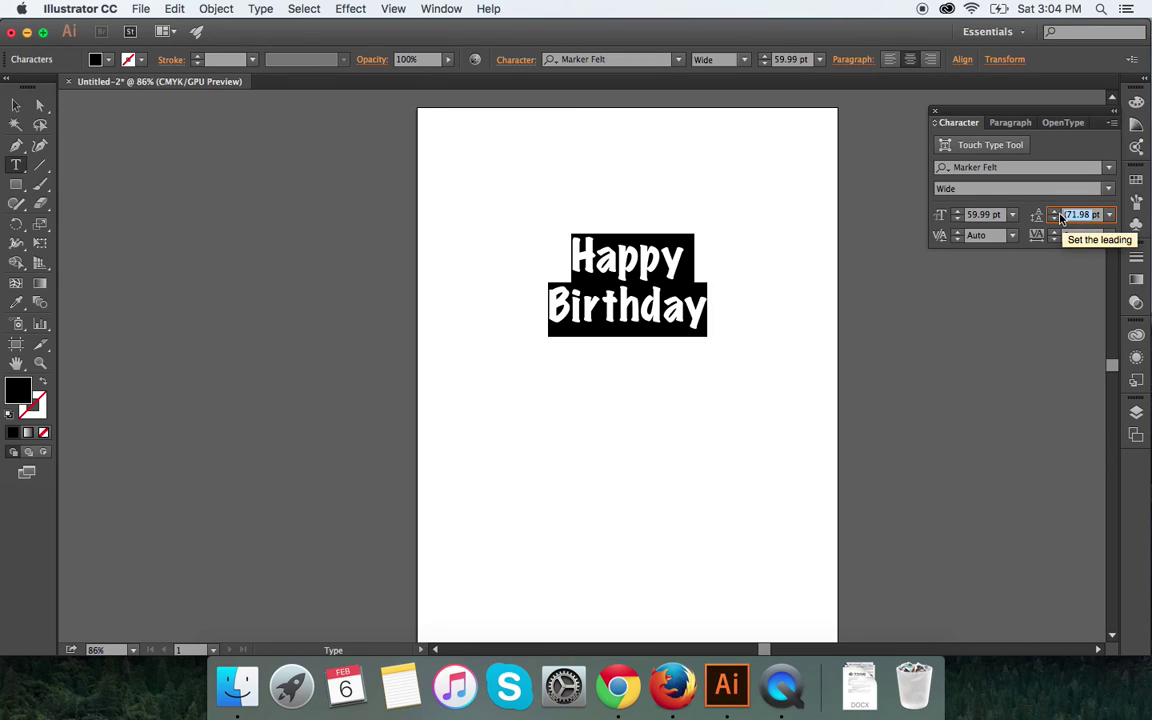
text(100)
key(Tab)
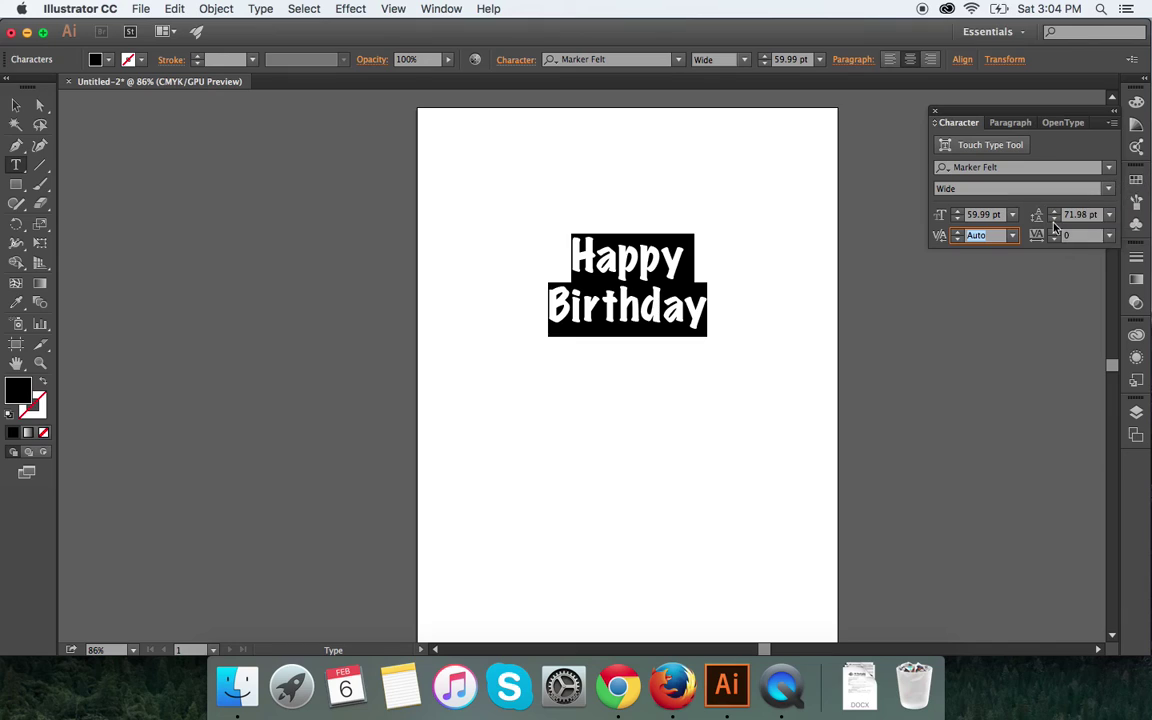
click(1085, 216)
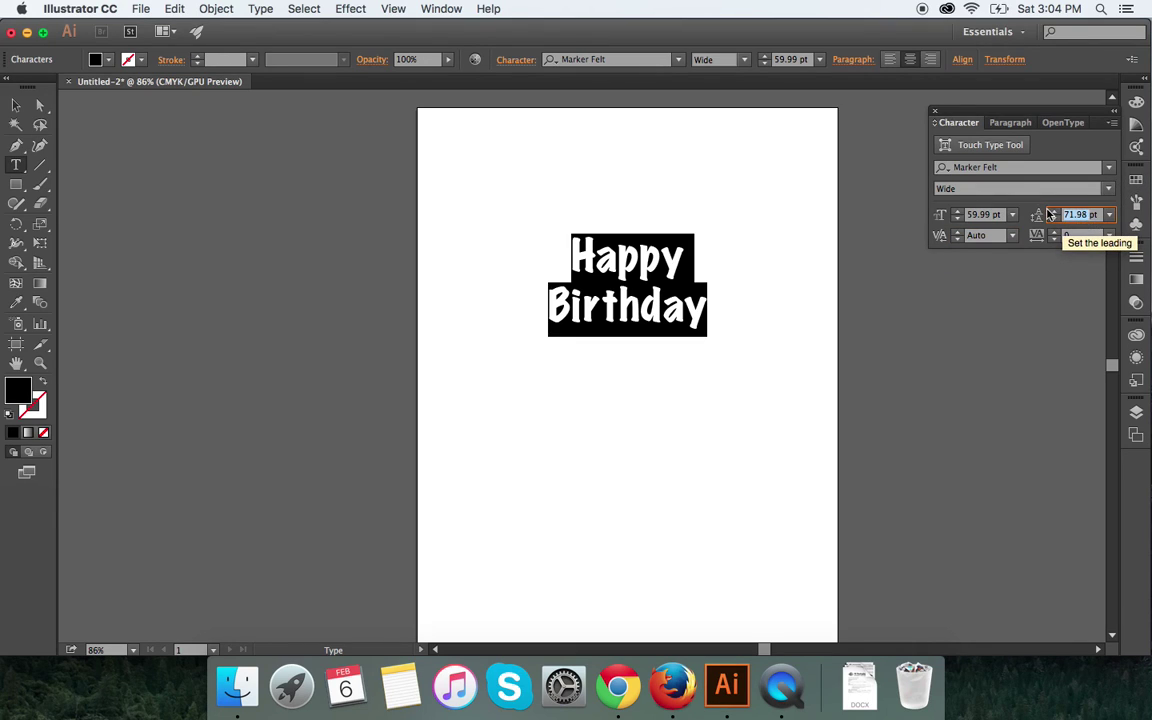
text(100)
key(Tab)
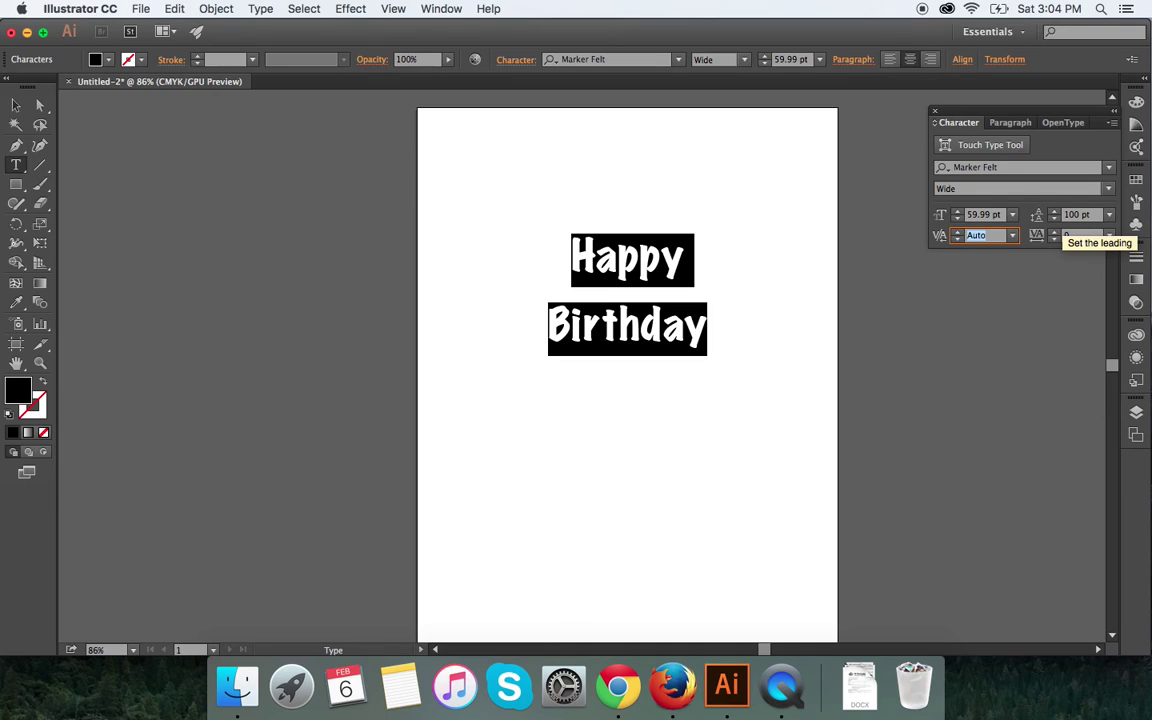
Step: Tighten the leading to 70 pt, then finish text editing and deselect
click(1079, 216)
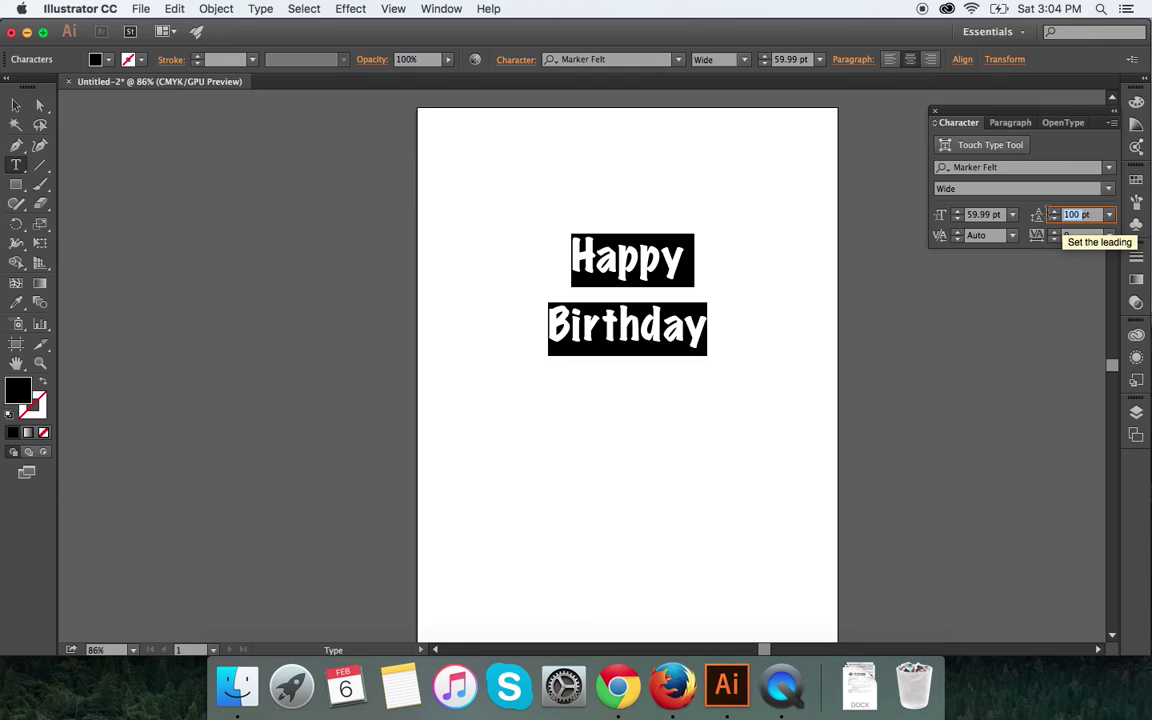
text(70)
key(Tab)
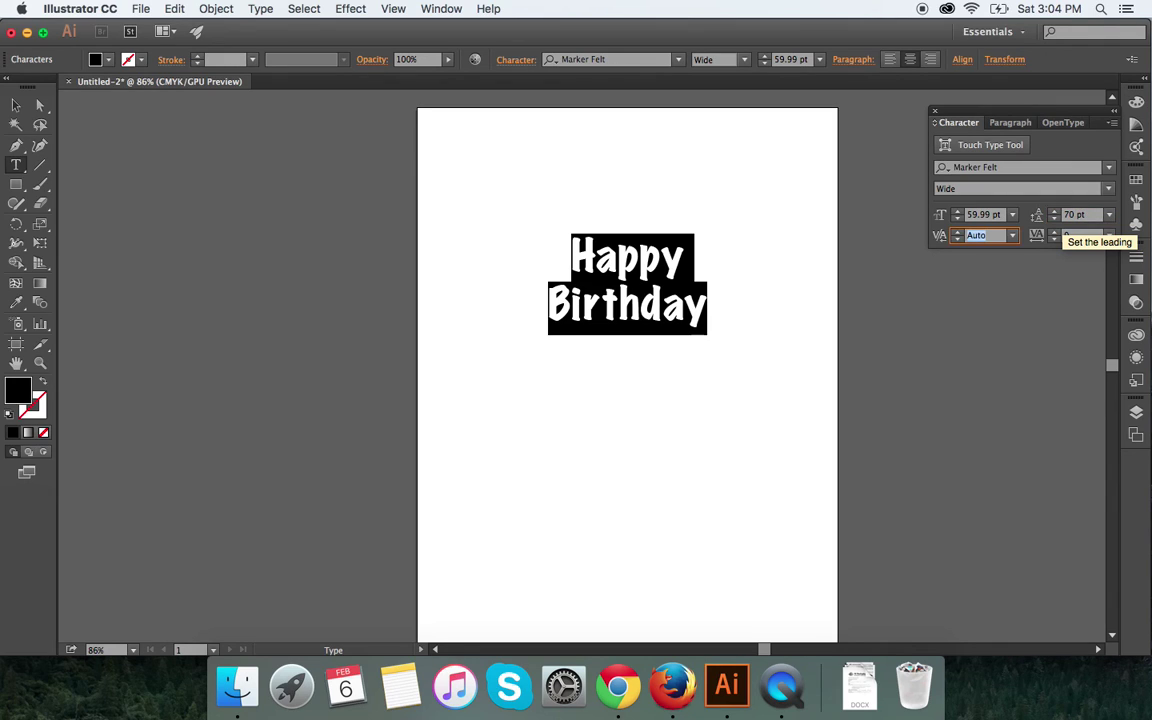
click(17, 106)
click(661, 427)
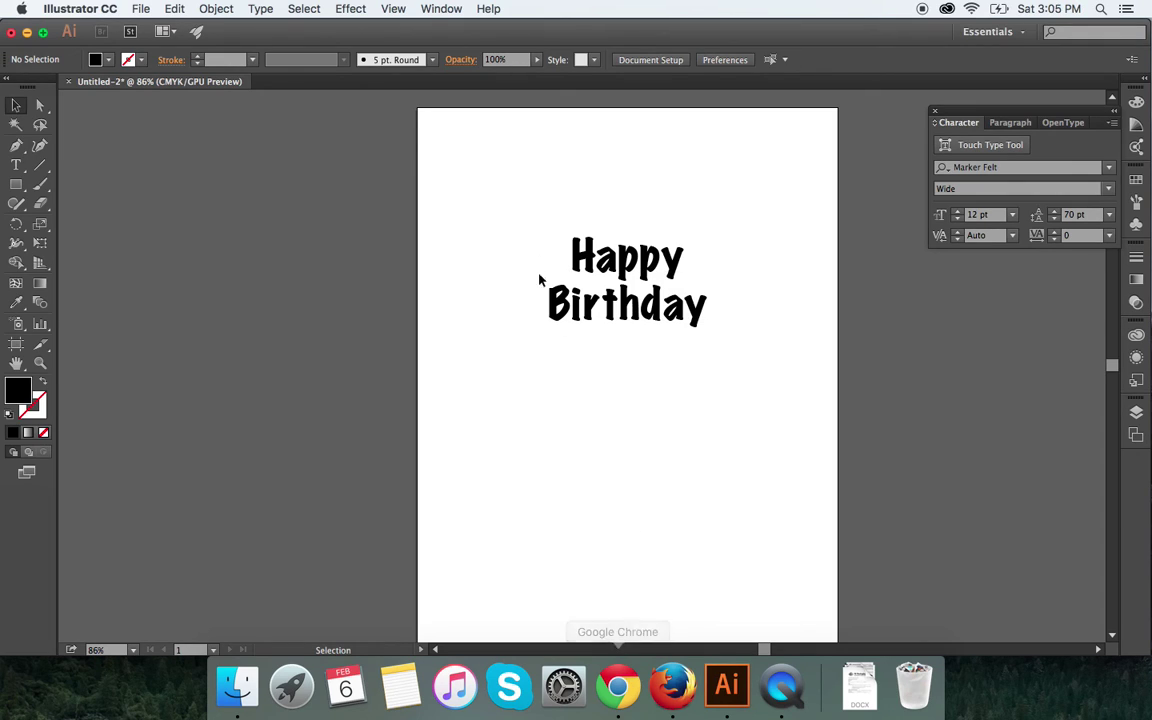
Step: Open the bedroom photo shutterstock_297255428.jpg from Downloads as a new document
click(139, 10)
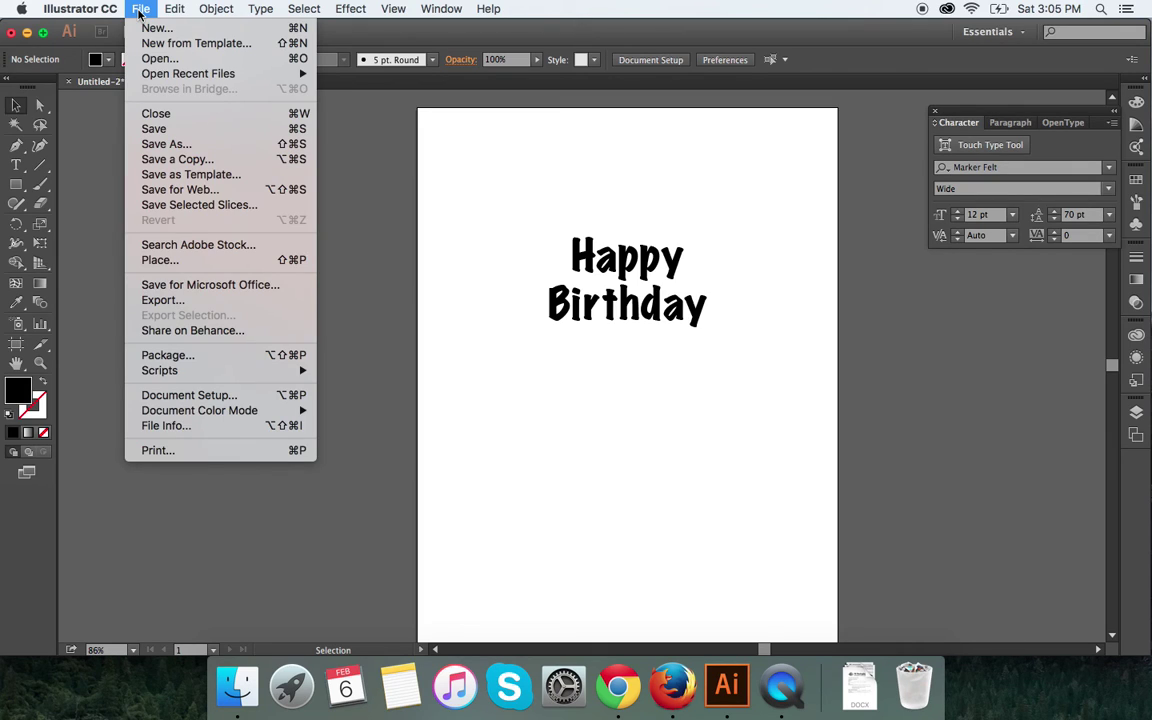
click(143, 60)
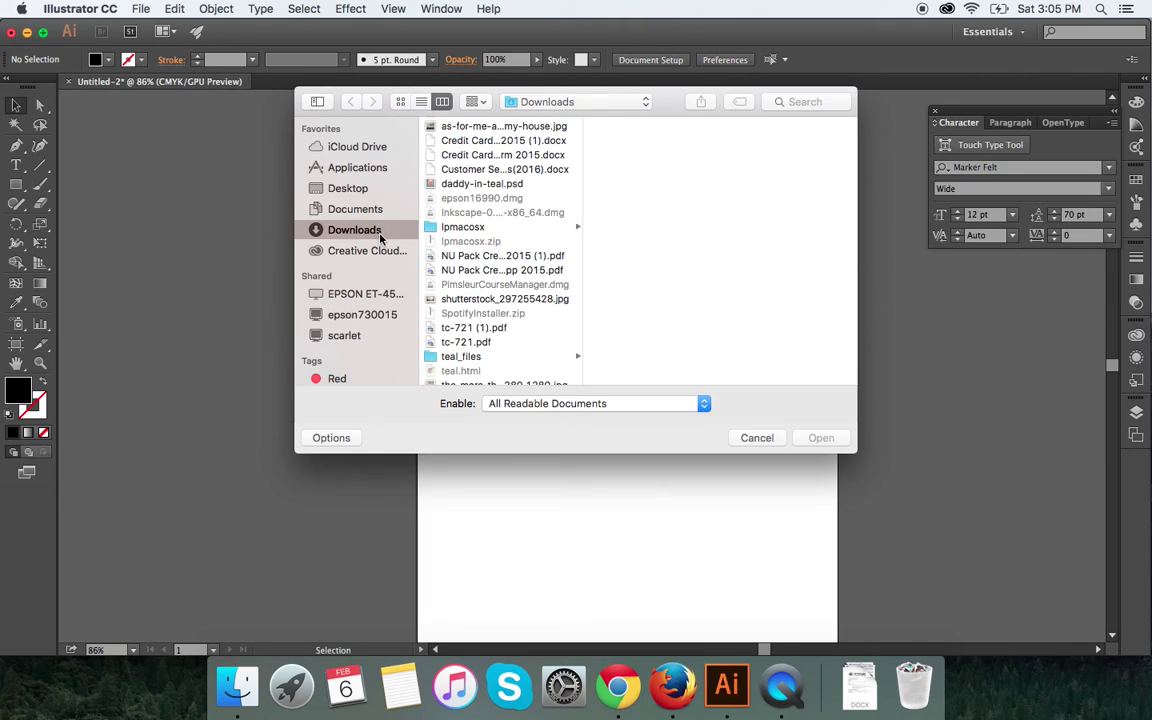
click(478, 300)
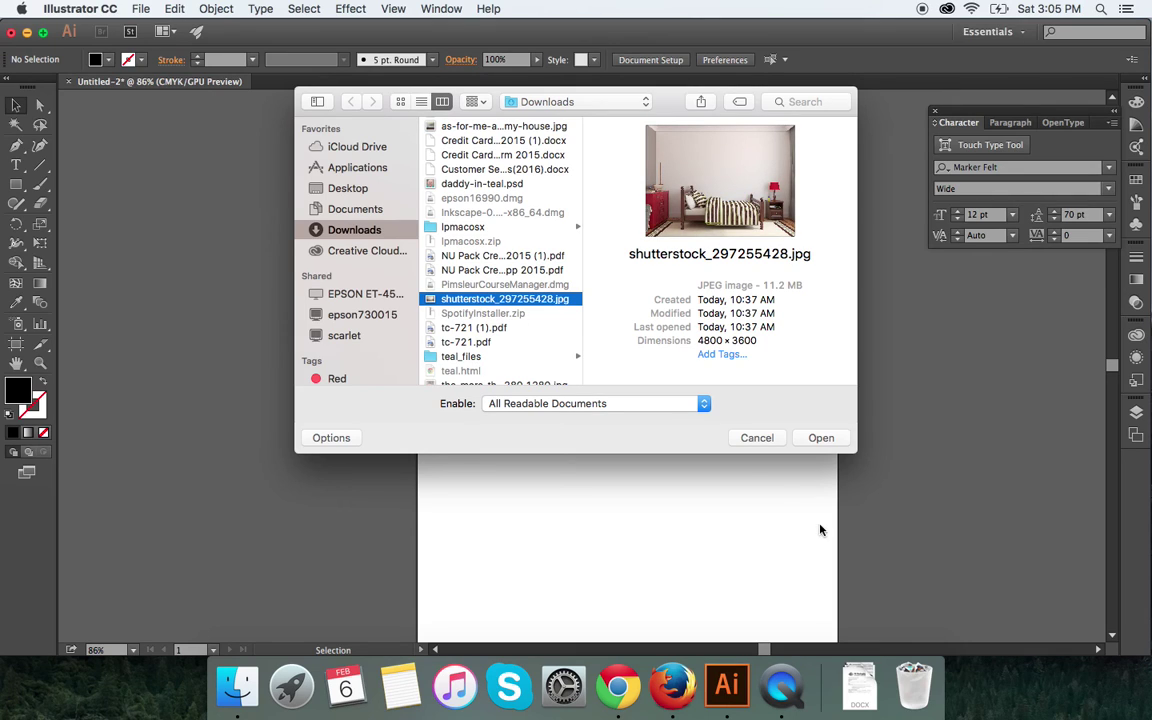
click(835, 441)
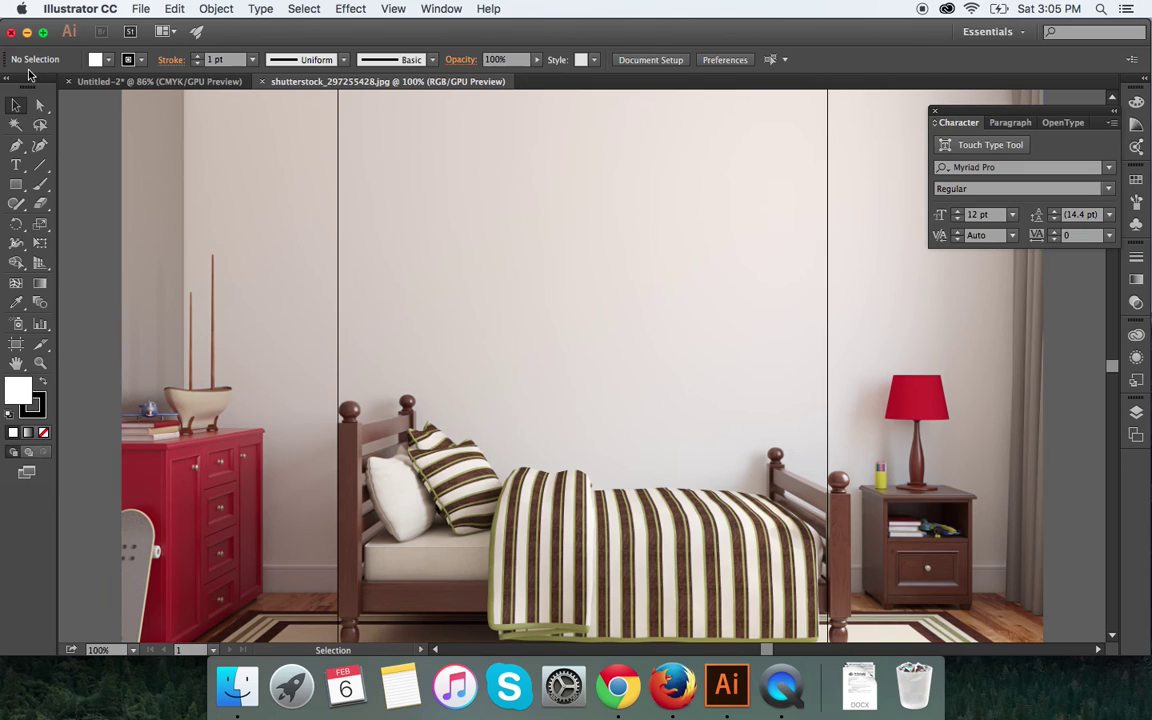
Step: Back in Untitled-2, select and copy the whole Happy Birthday text object
click(168, 83)
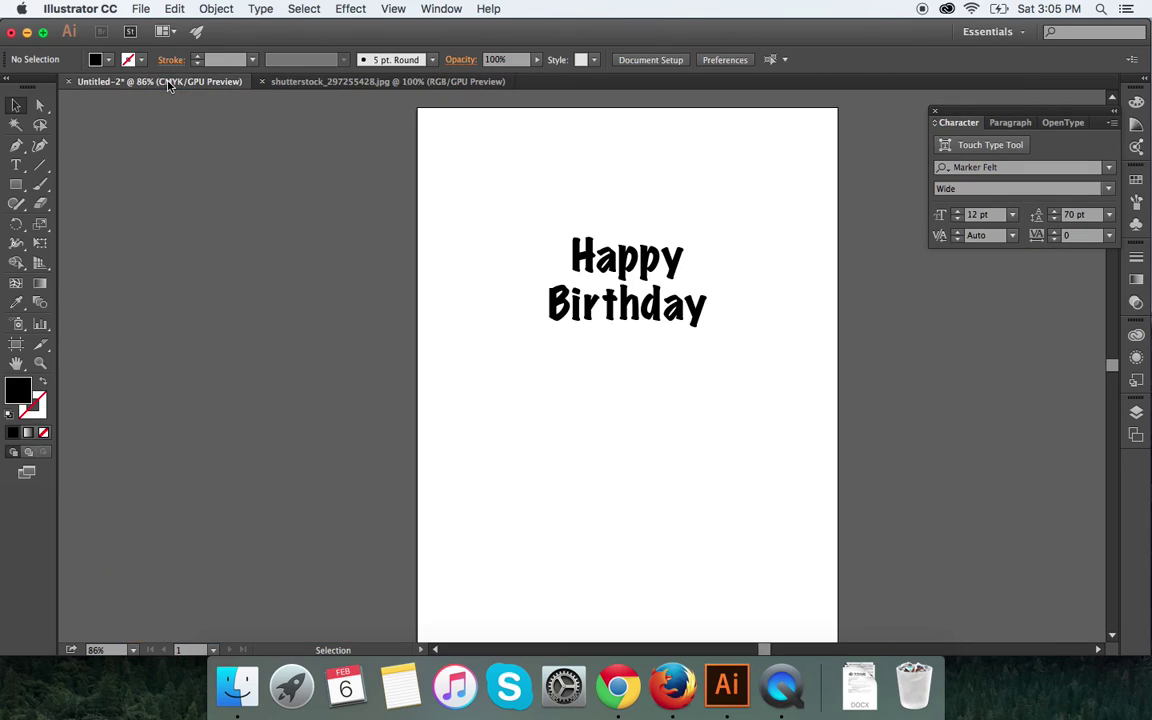
click(582, 240)
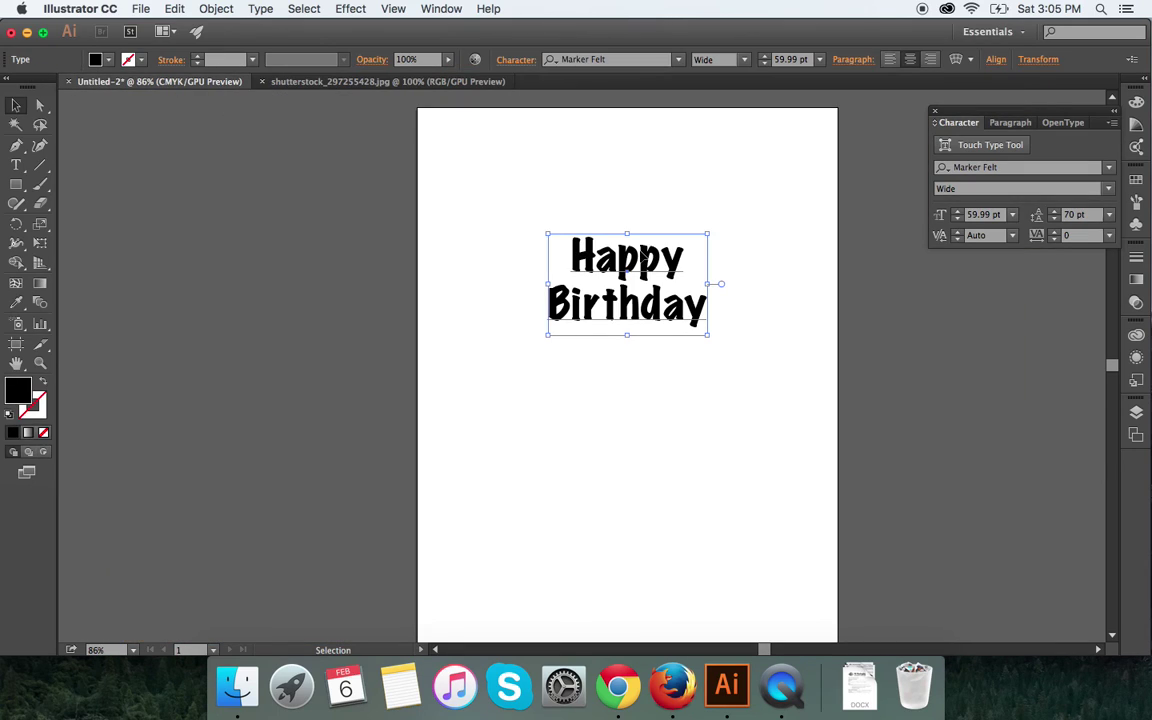
key(a)
key(v)
Step: Paste the Happy Birthday text into the bedroom photo and move it up onto the wall
click(342, 84)
click(594, 309)
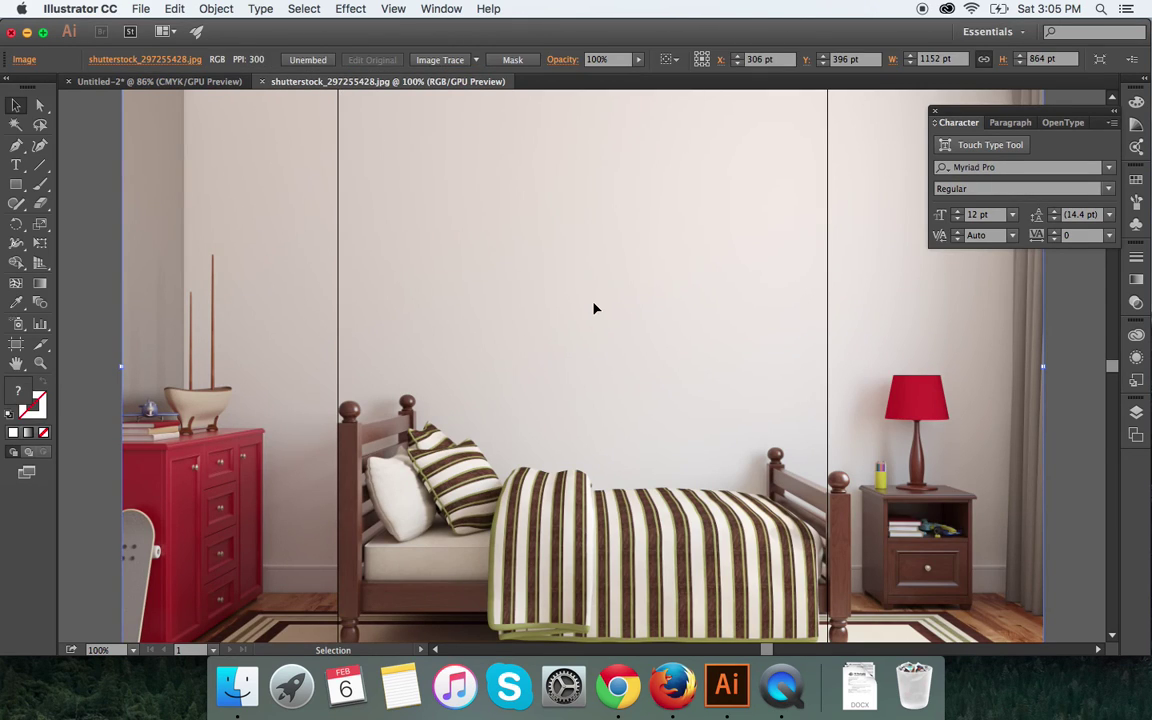
key(super+v)
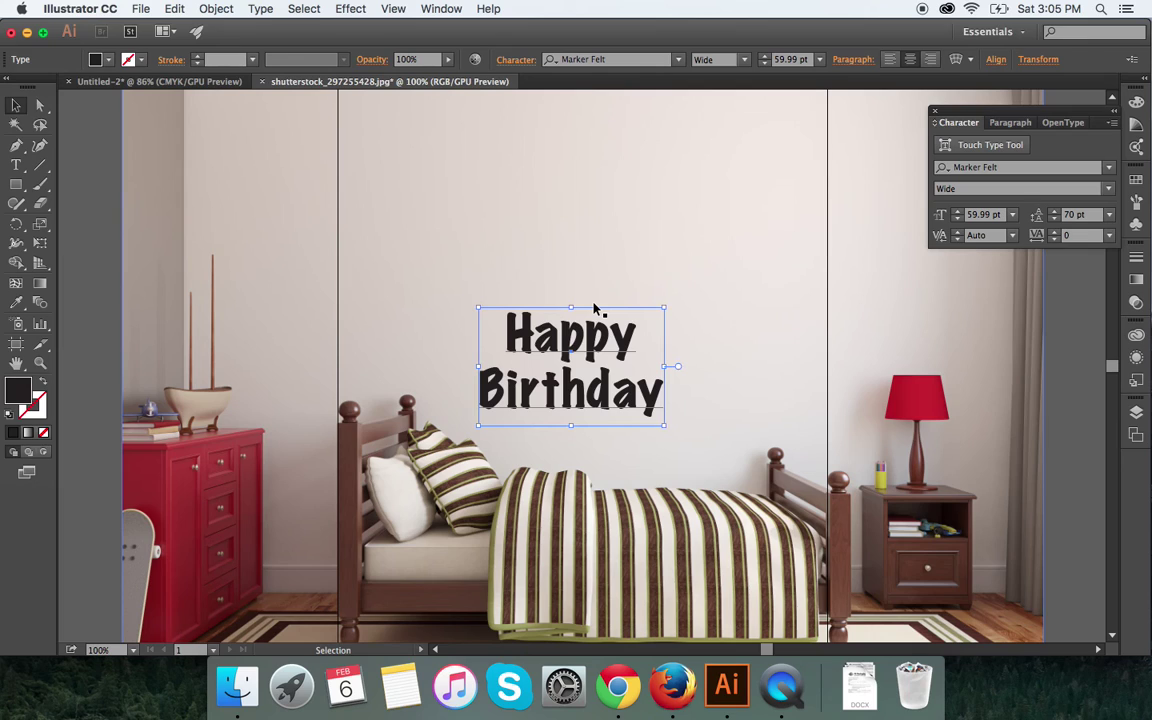
drag(575, 337, 605, 226)
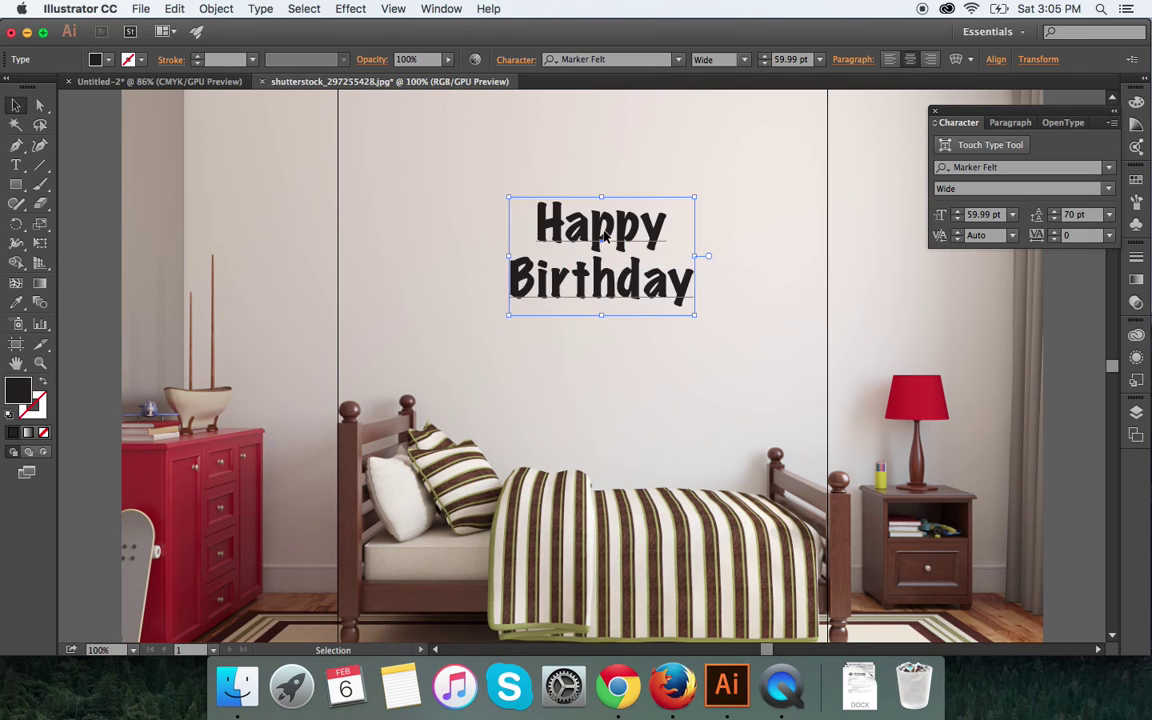
click(798, 218)
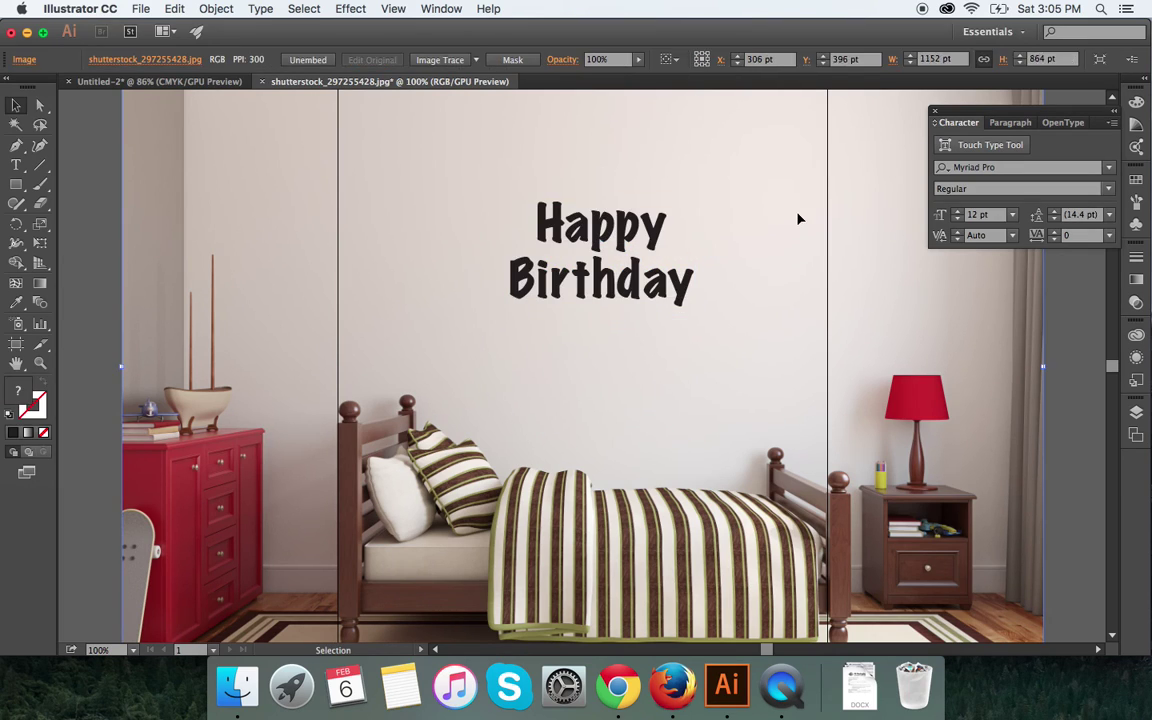
Step: Enlarge the text and nudge it down so it sits centred above the bed
click(650, 228)
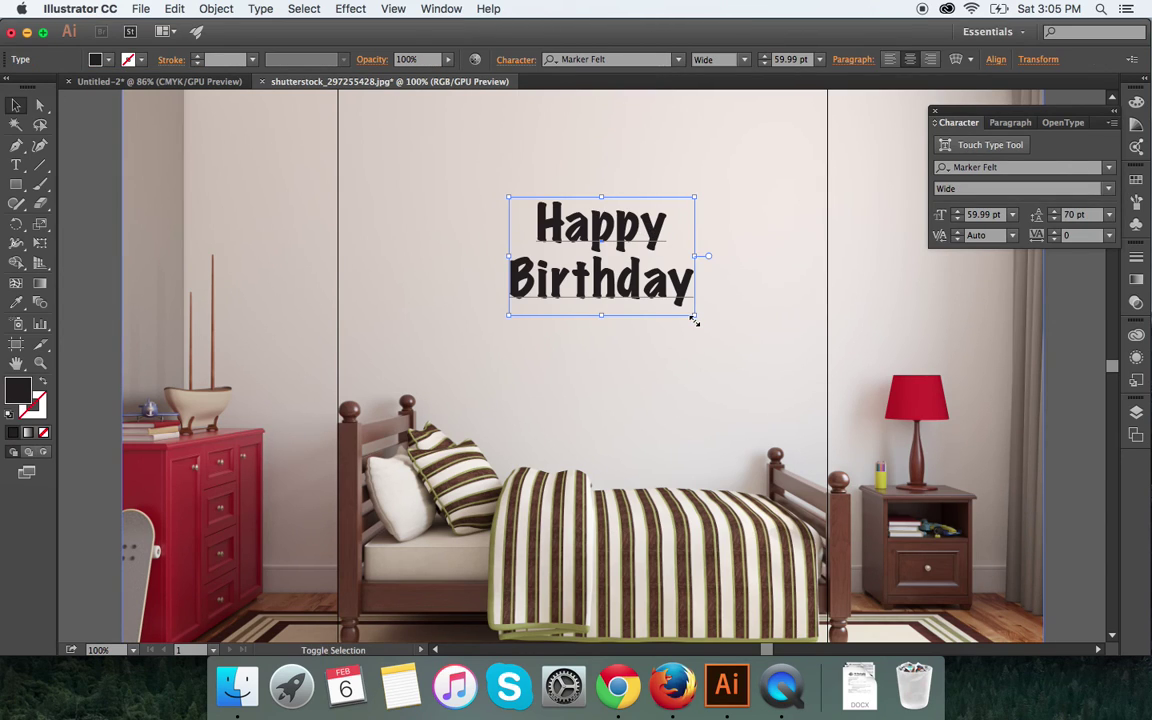
drag(694, 318, 723, 349)
drag(670, 237, 660, 284)
click(794, 257)
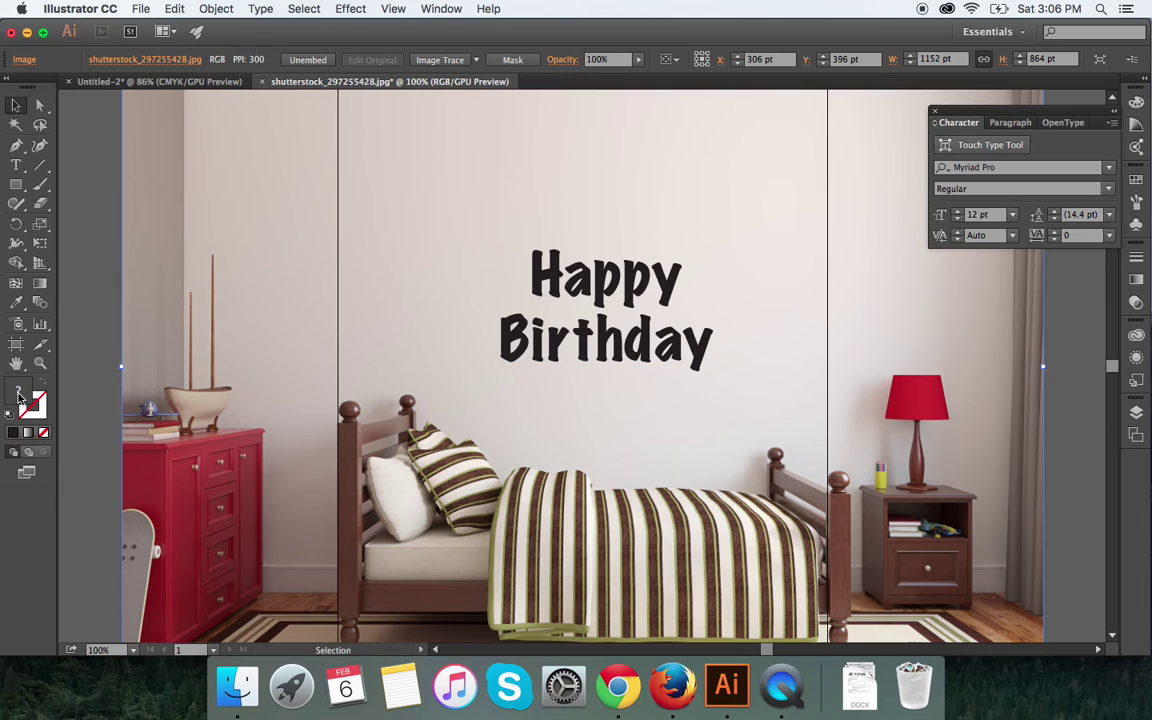
Step: Fill the Happy Birthday characters with bright pink #EA1351, then deselect to preview
click(16, 165)
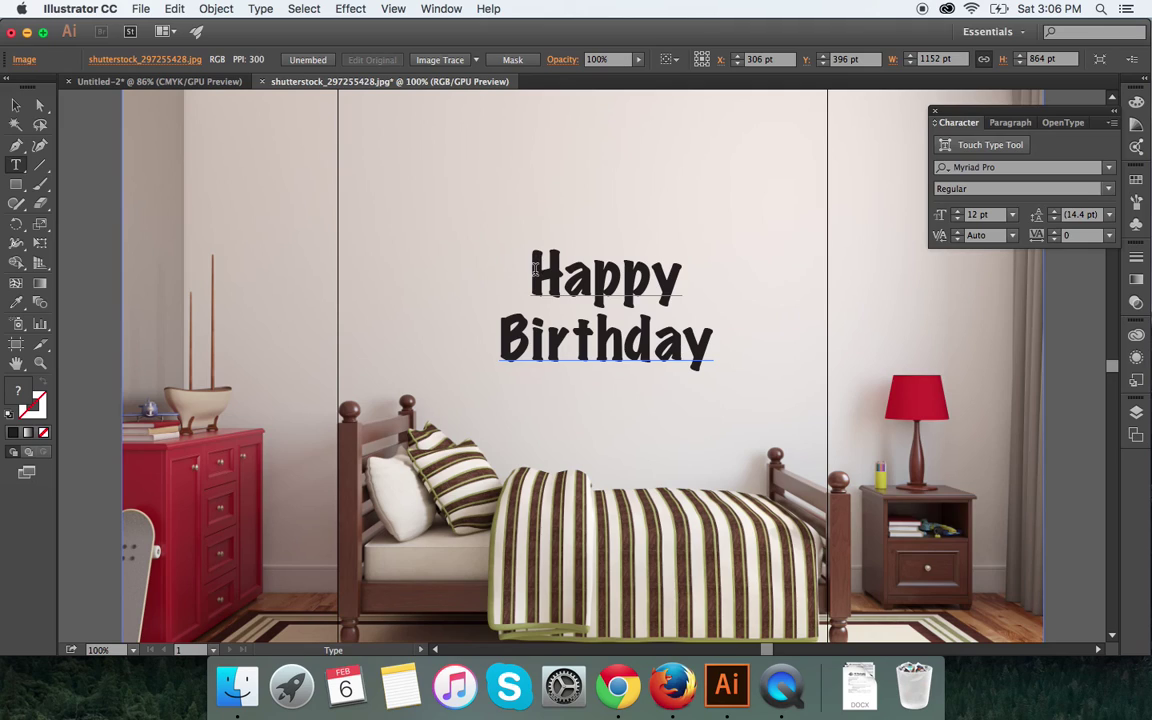
drag(534, 268, 714, 341)
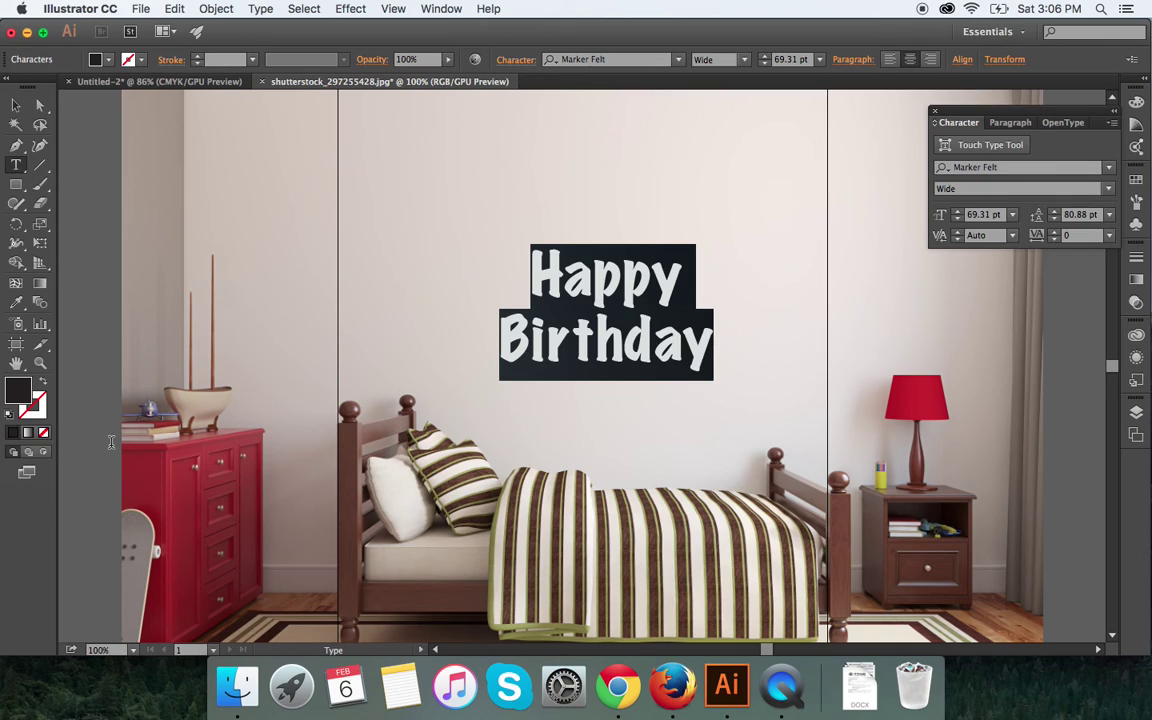
double_click(16, 394)
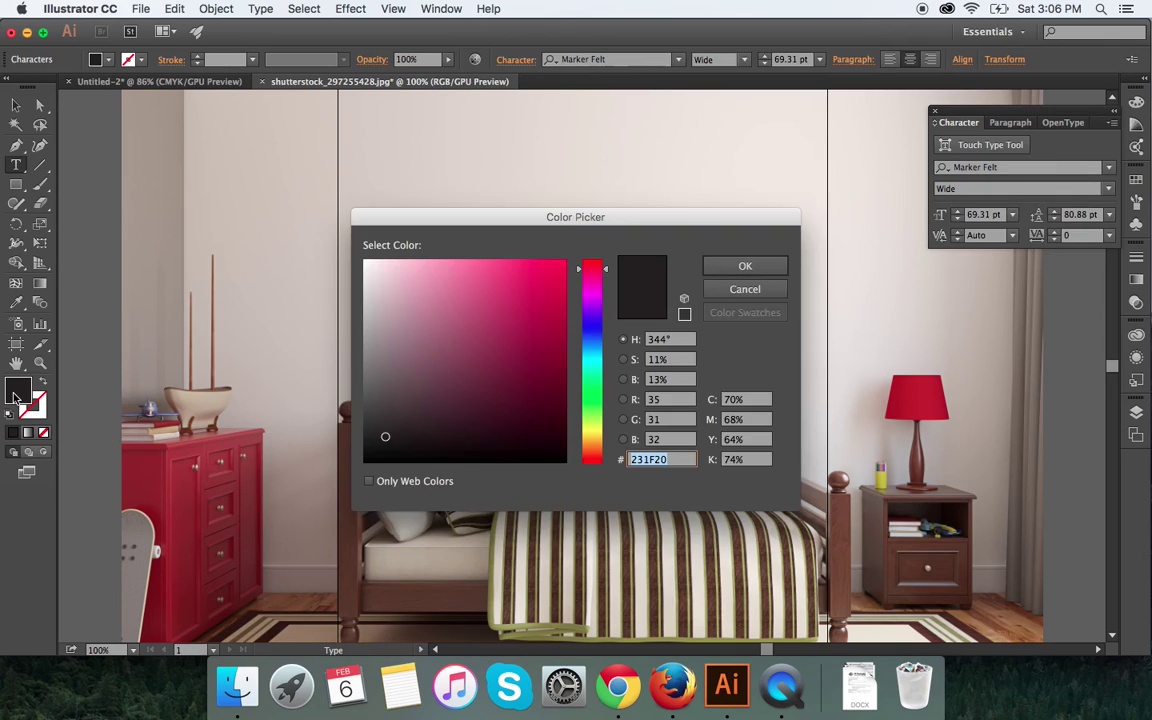
drag(571, 226, 957, 152)
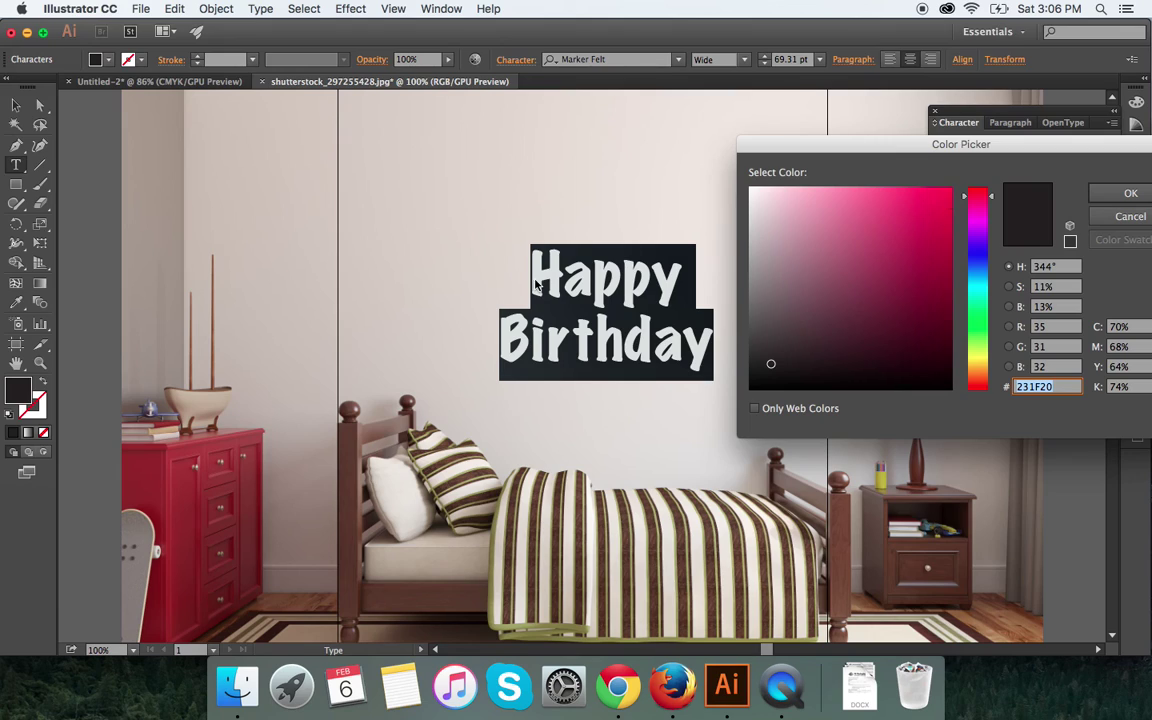
click(937, 204)
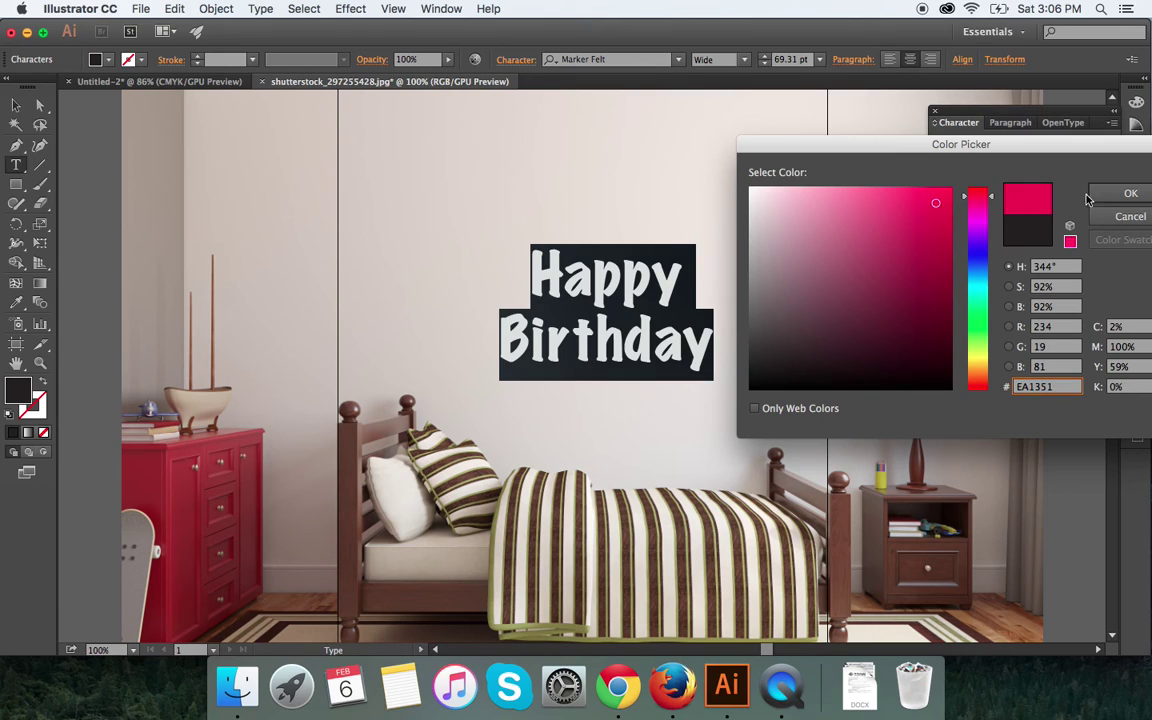
click(1130, 193)
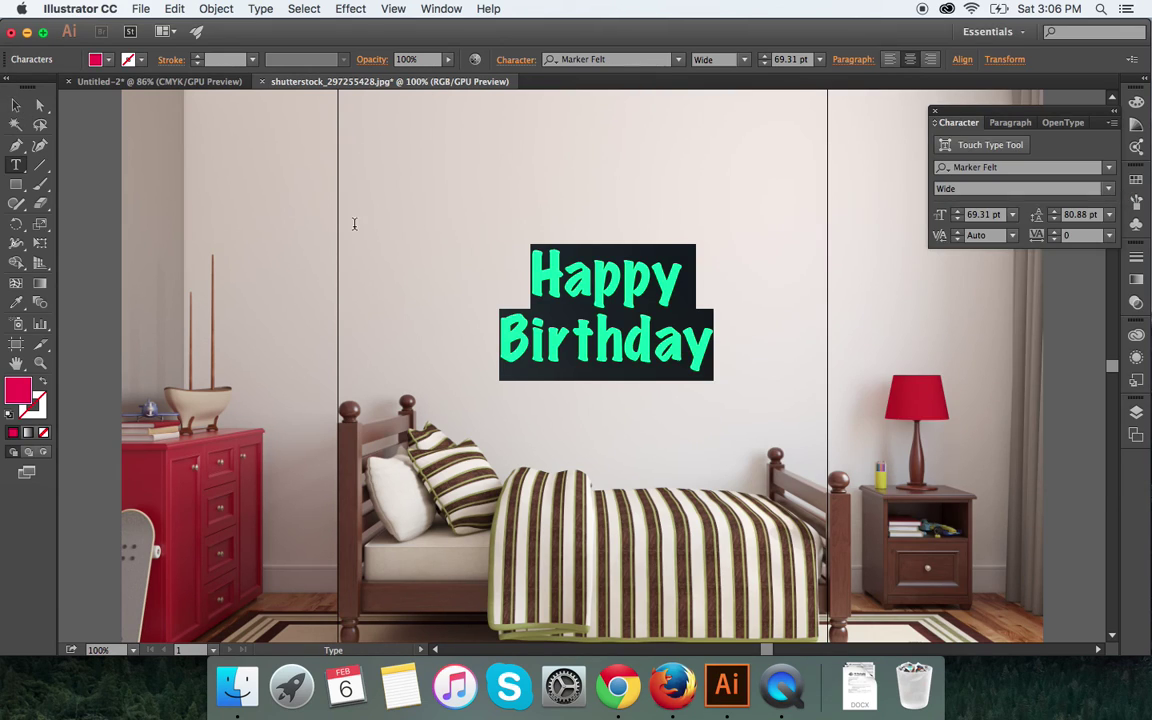
click(13, 107)
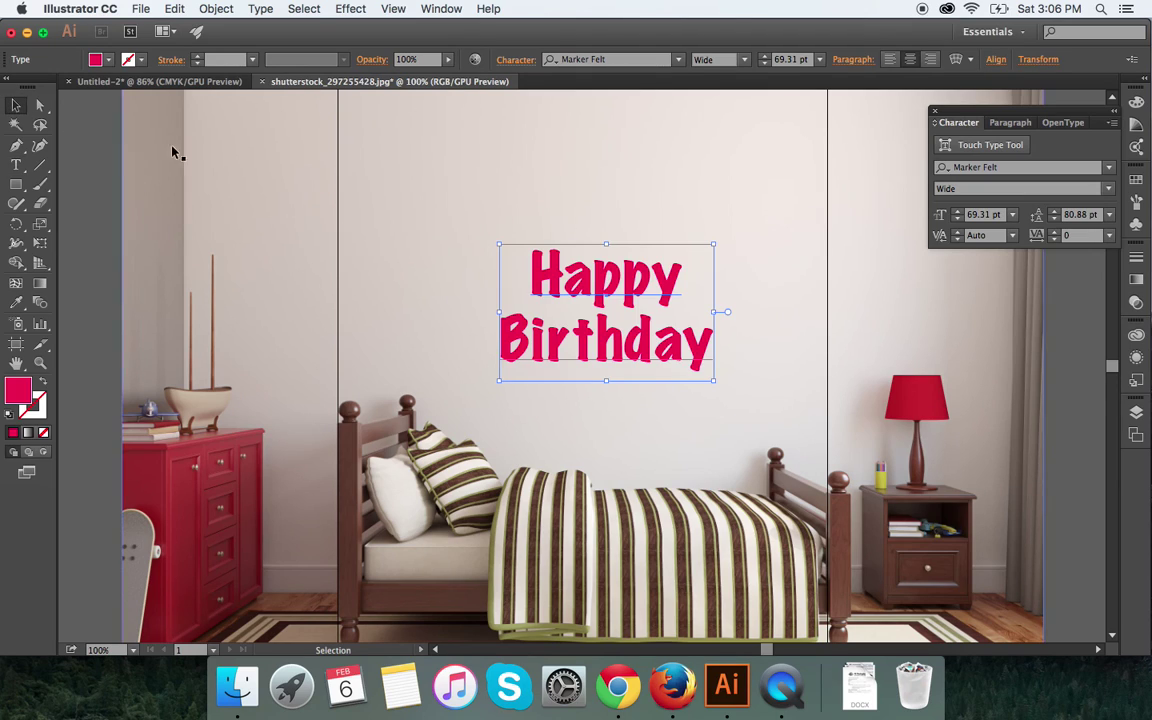
click(268, 281)
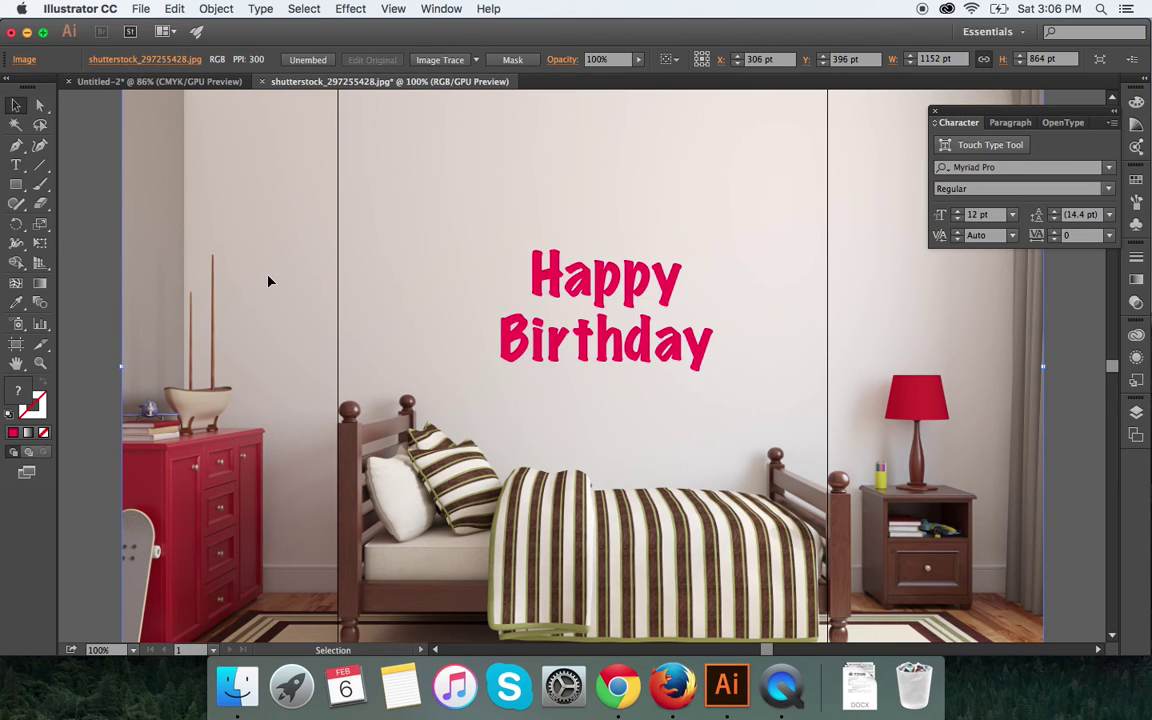
Step: Recolour the Happy Birthday text with a red sampled from the room using the Eyedropper
click(15, 162)
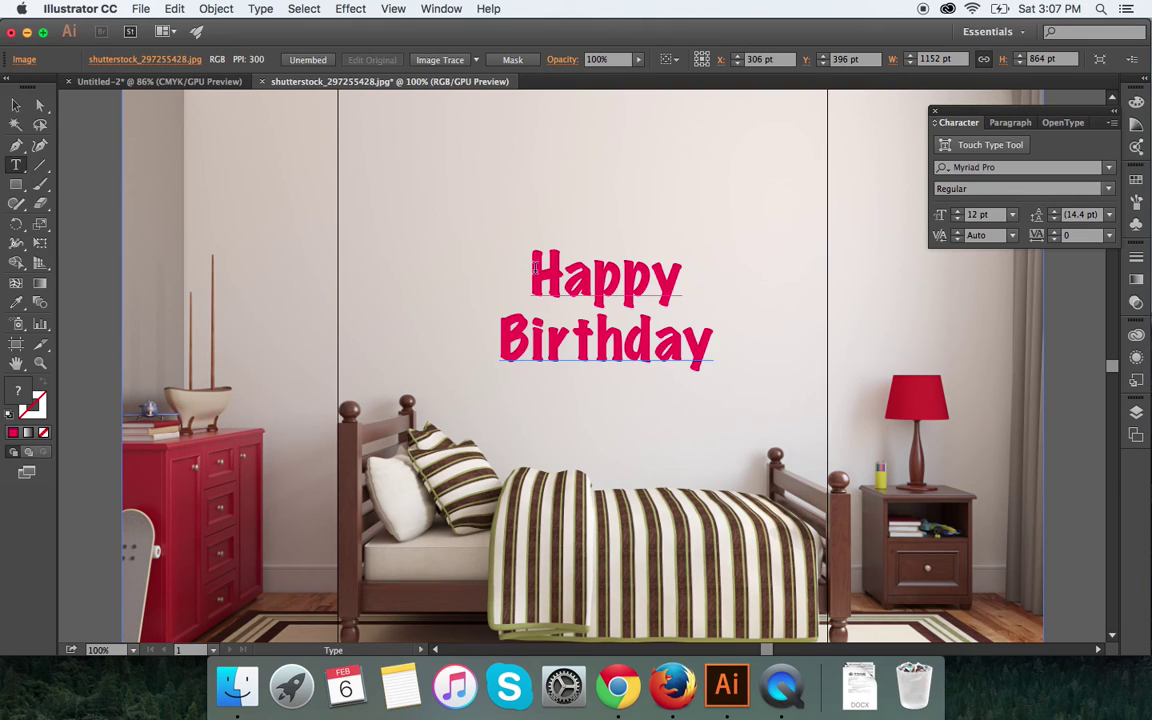
drag(530, 262, 750, 331)
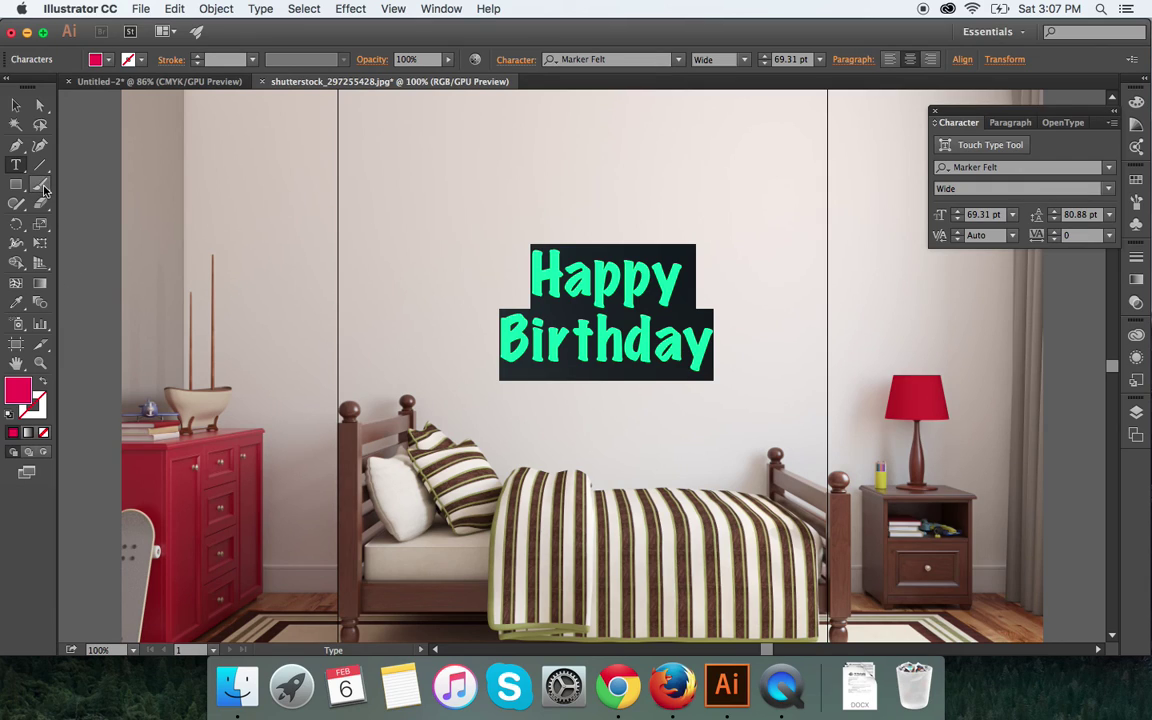
click(15, 305)
click(172, 423)
click(16, 105)
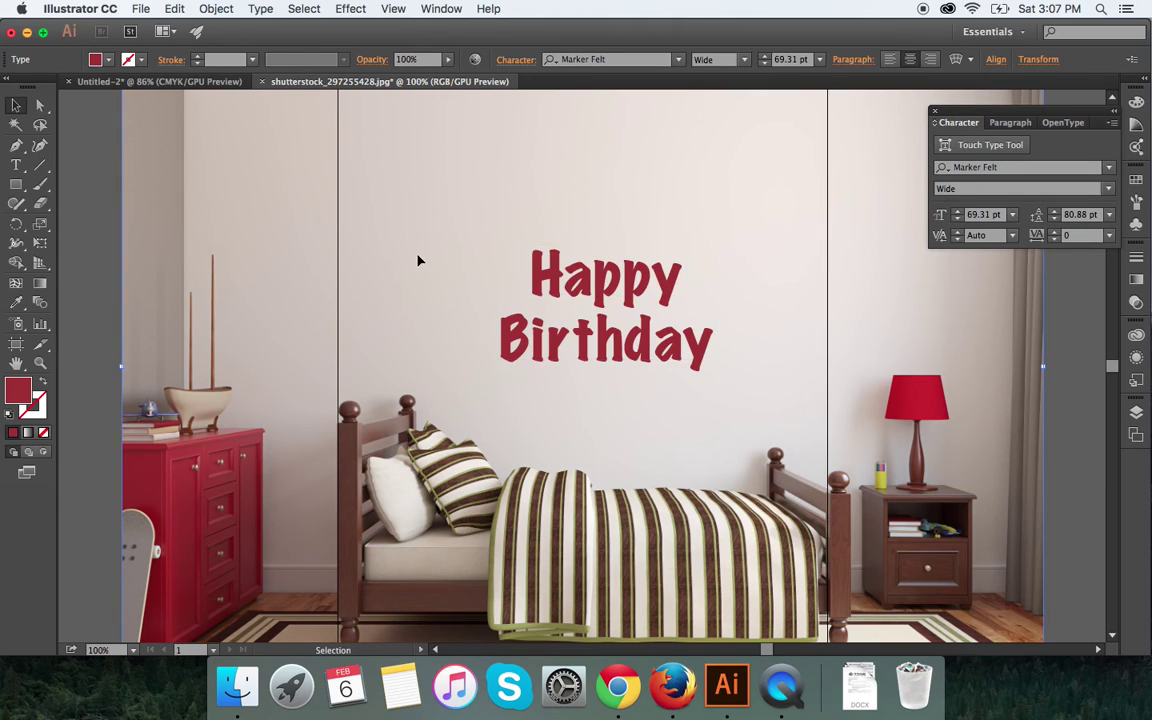
click(419, 260)
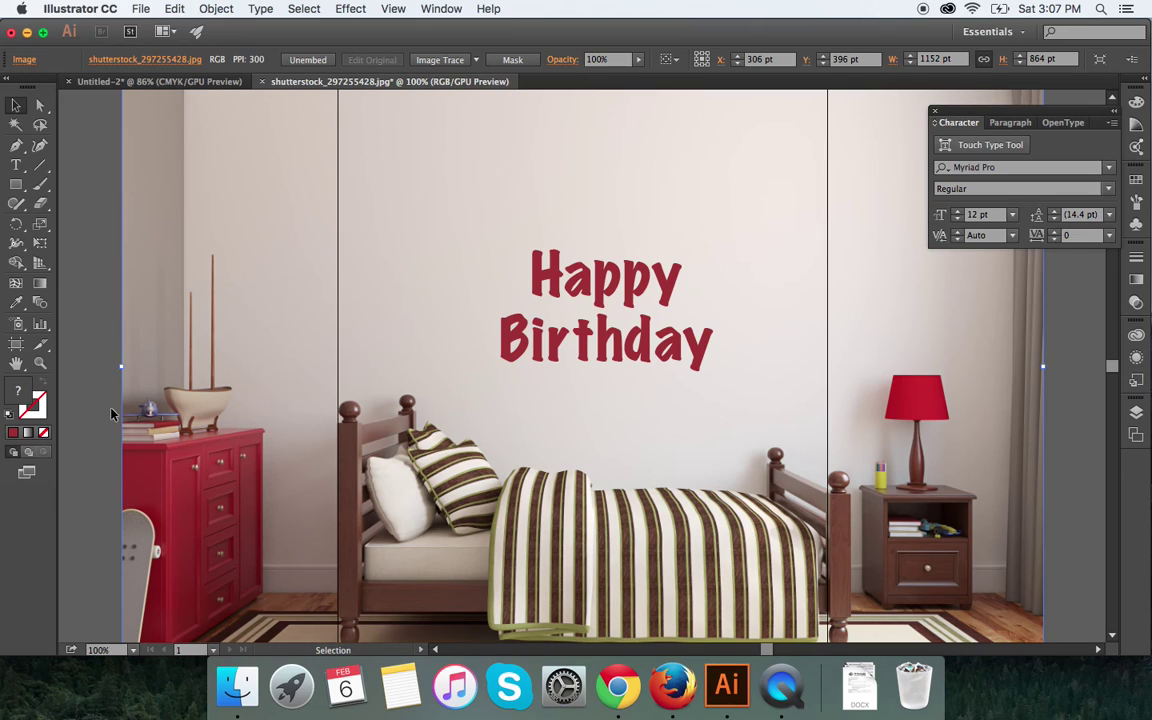
Step: Adjust the text fill to #B53C3C in the Color Picker and deselect to preview
click(16, 165)
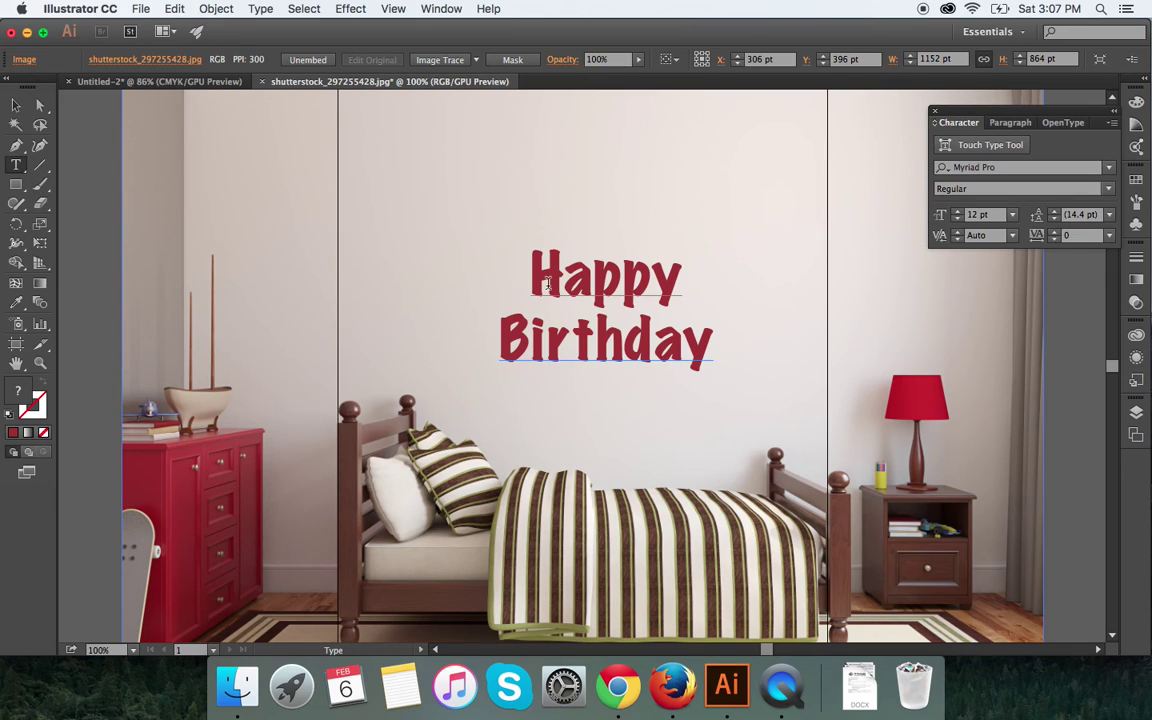
drag(493, 255, 705, 345)
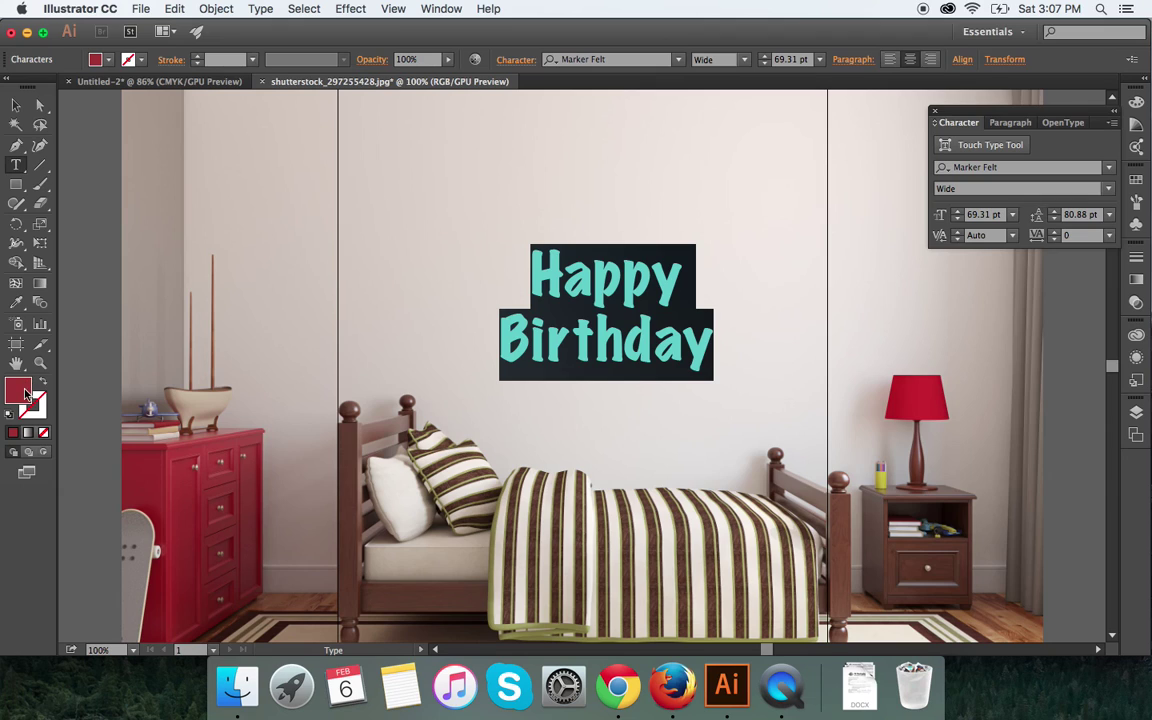
double_click(18, 388)
click(502, 317)
drag(570, 220, 843, 97)
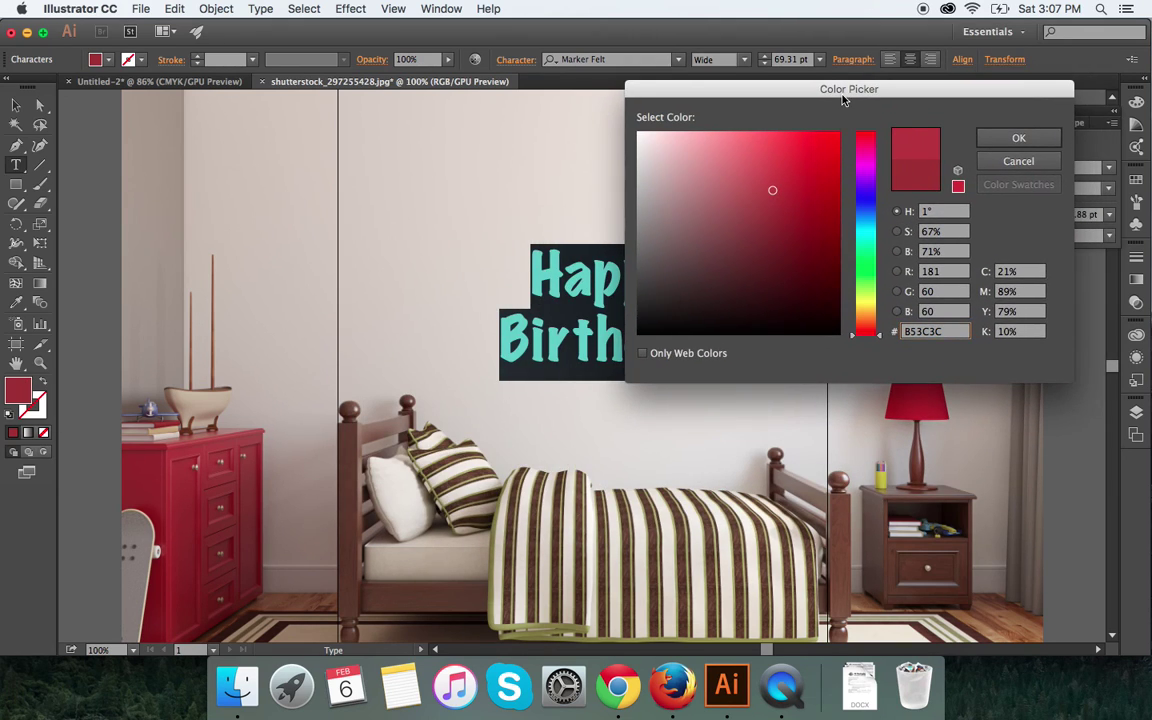
click(1018, 138)
click(525, 191)
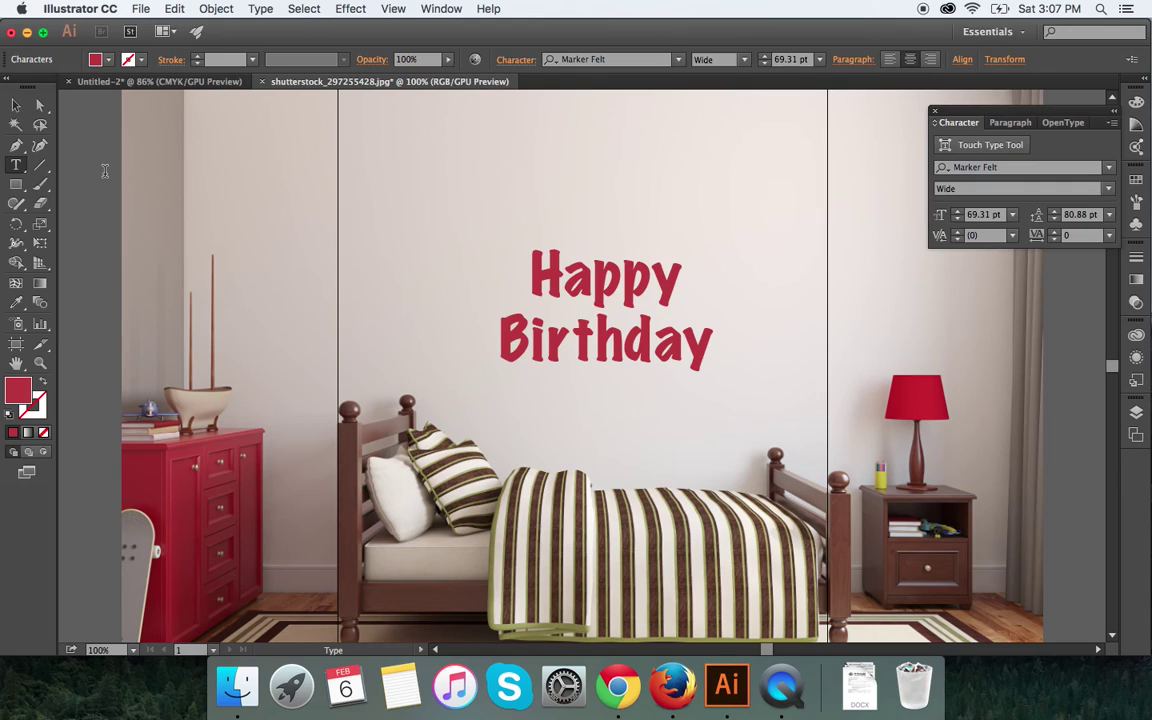
Step: Enter 800 pt for the artboard width and height, keeping the name Artboard 1
click(16, 350)
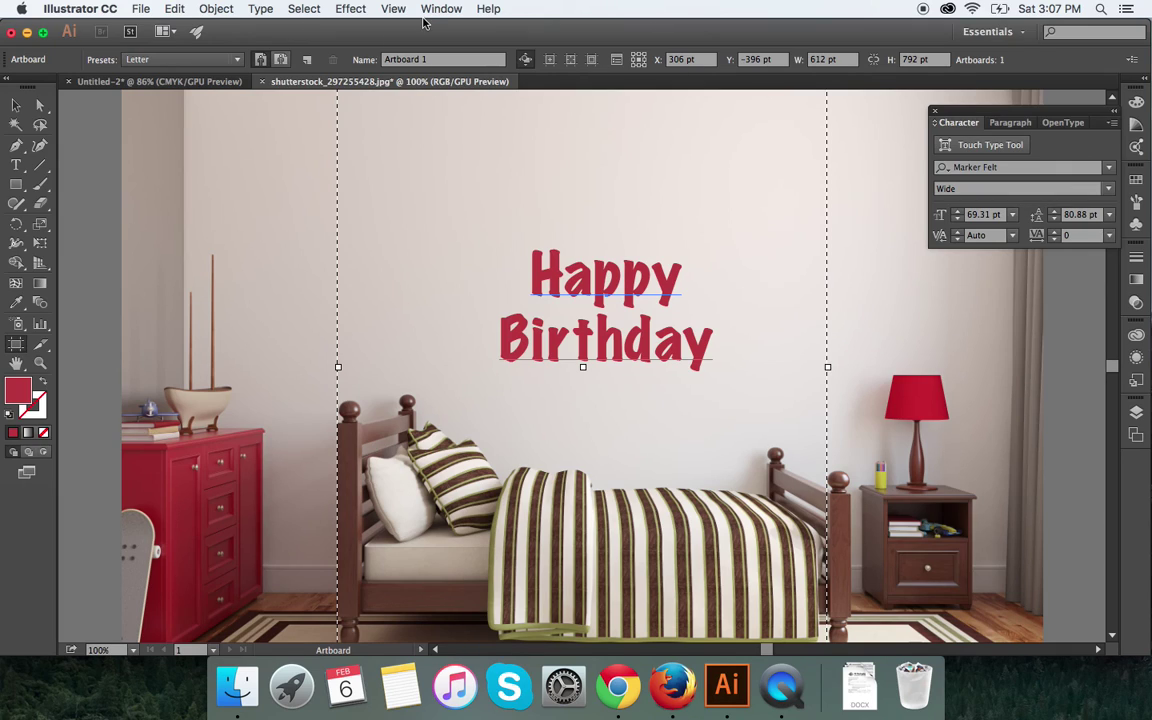
double_click(828, 60)
text(800)
key(Tab)
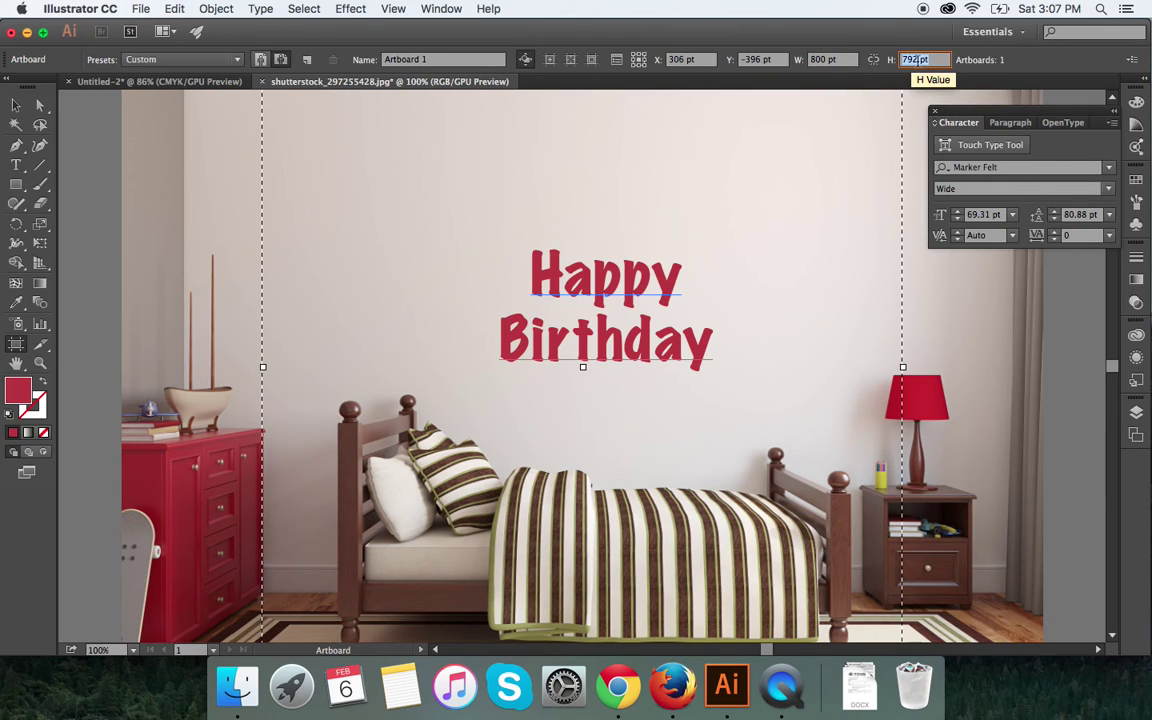
text(800)
key(Tab)
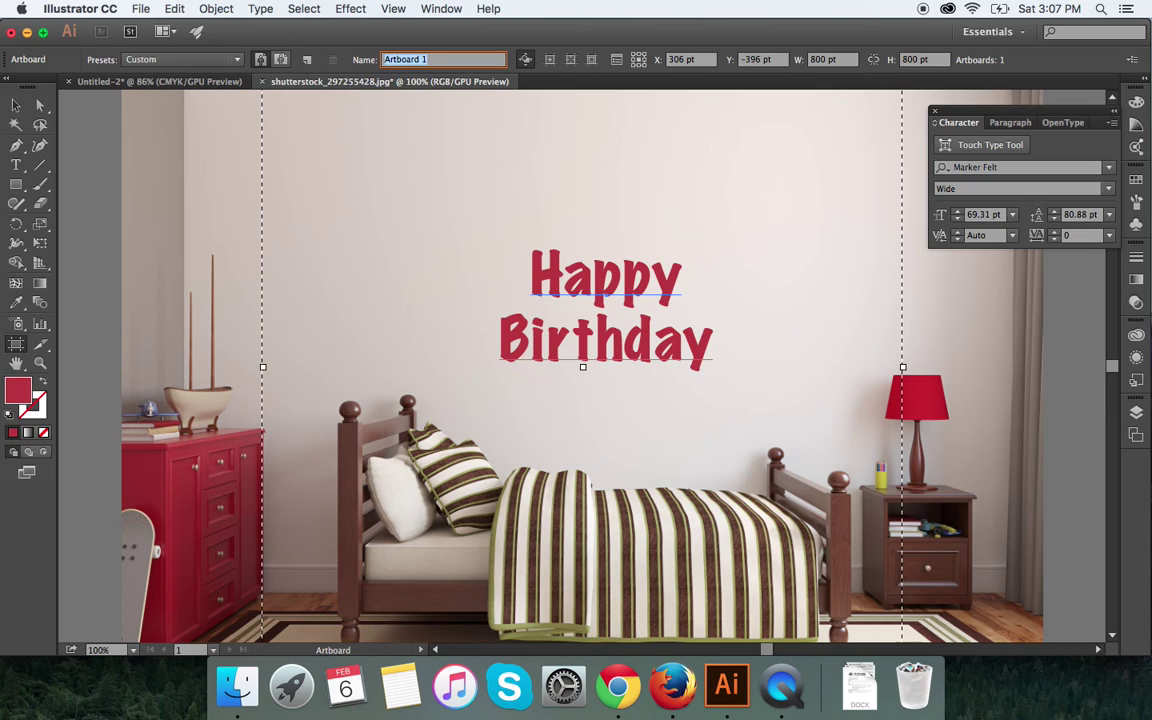
key(BackSpace)
key(Return)
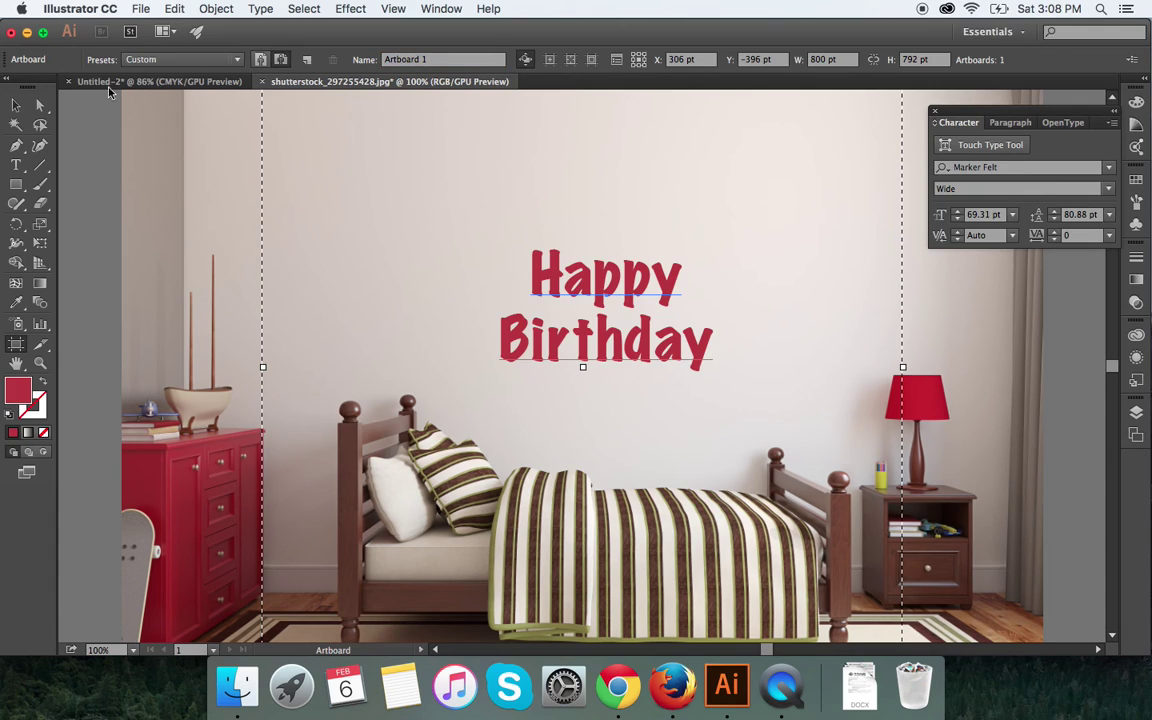
Step: Zoom out and re-enter 800 pt as the artboard height so it is square
click(392, 9)
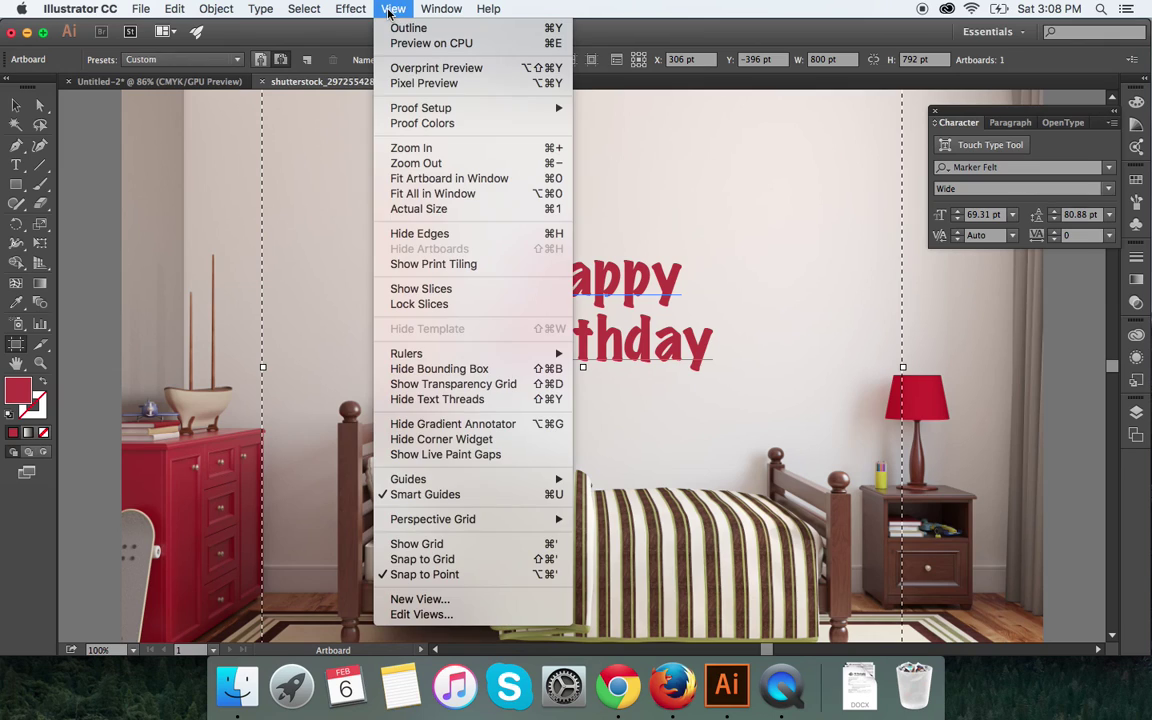
click(425, 165)
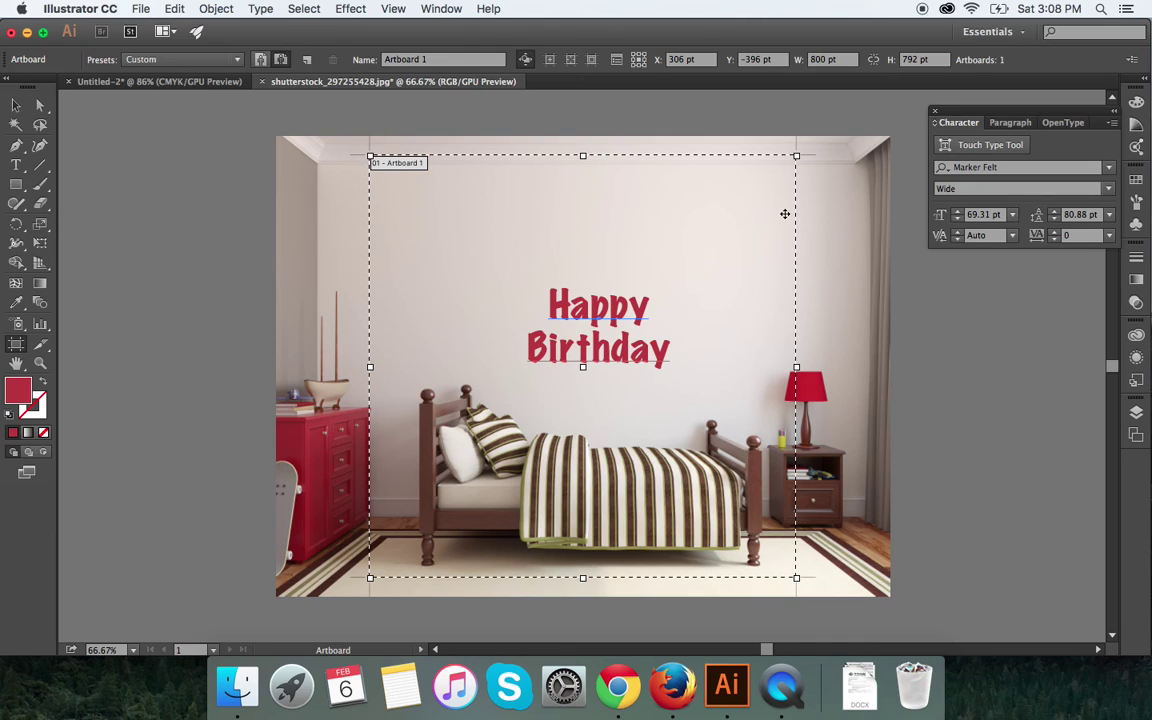
double_click(916, 60)
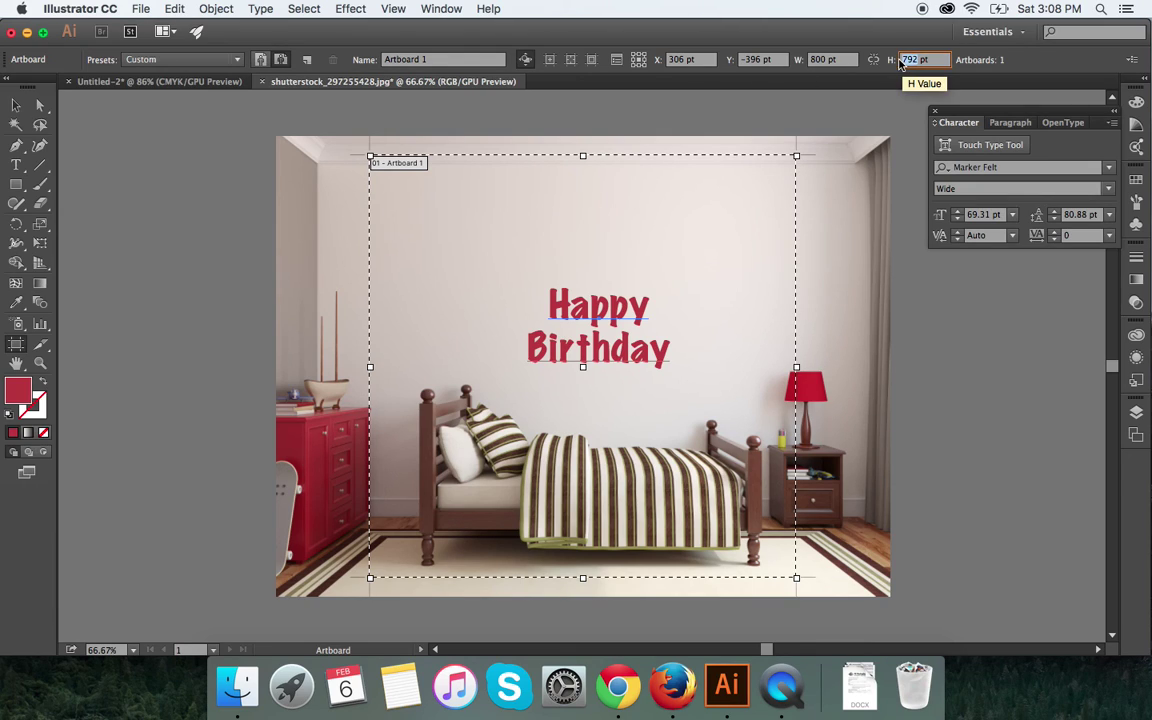
text(800)
key(Tab)
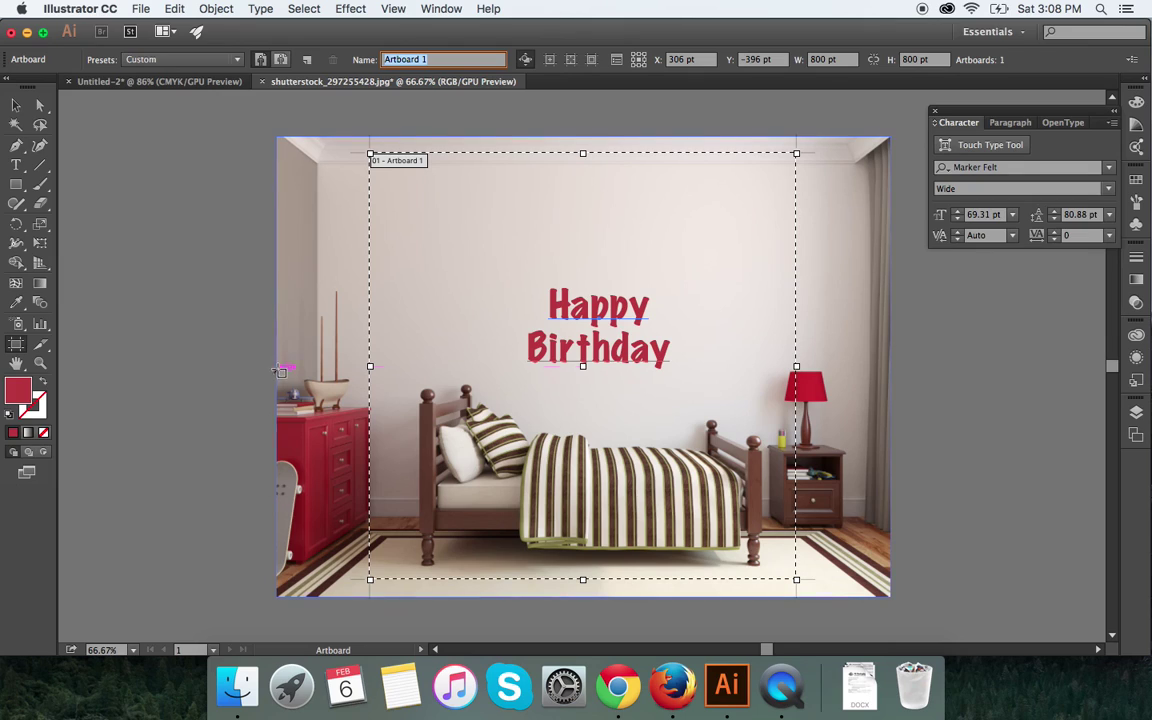
Step: Shift the bedroom photo up-left and nudge Happy Birthday left to recentre it above the bed
click(15, 106)
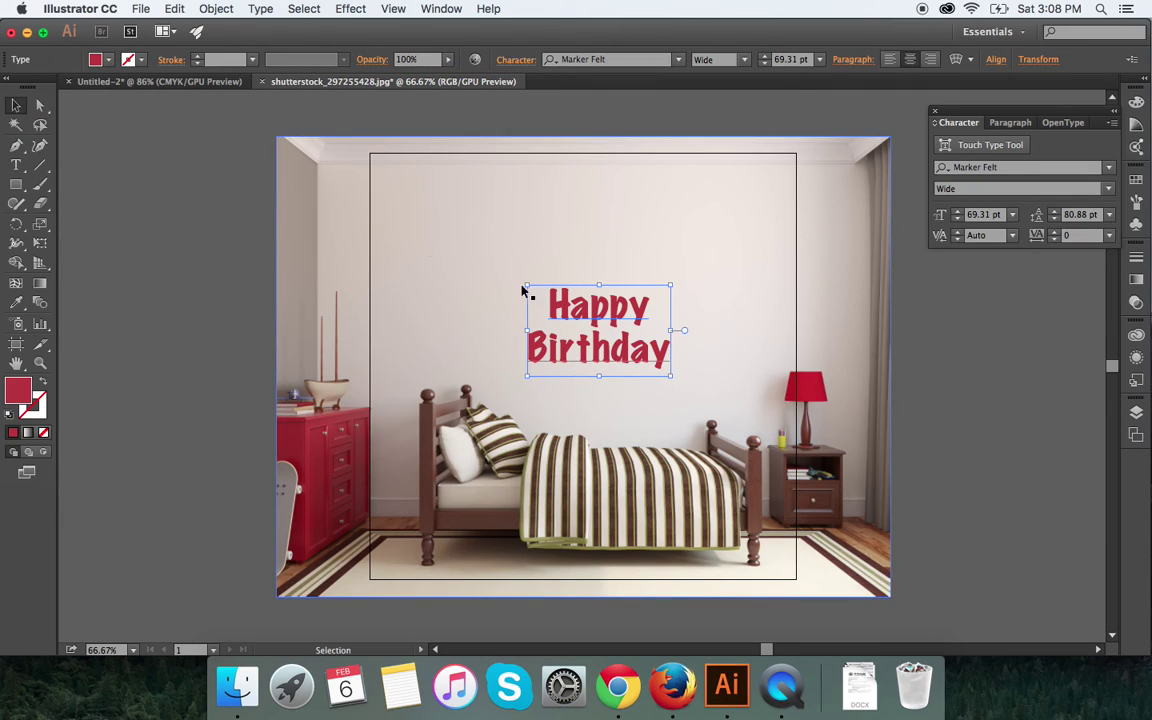
drag(565, 248, 517, 232)
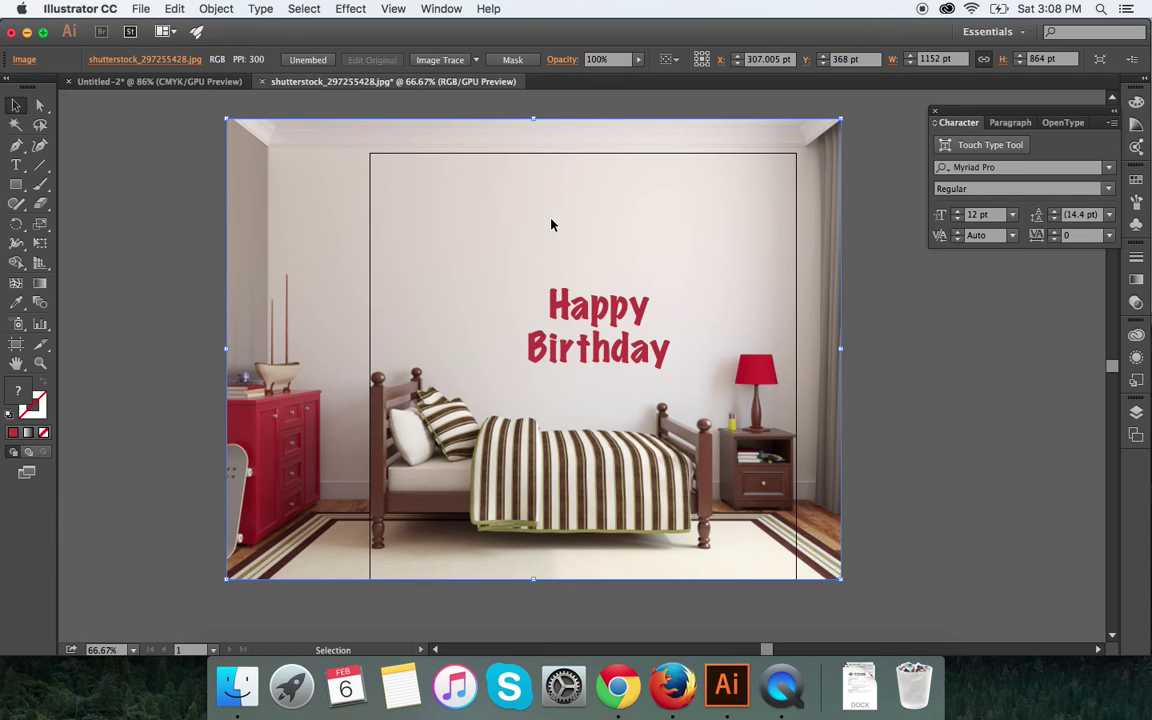
click(603, 313)
mouse_move(603, 313)
mouse_down()
mouse_move(563, 311)
mouse_move(589, 299)
mouse_up()
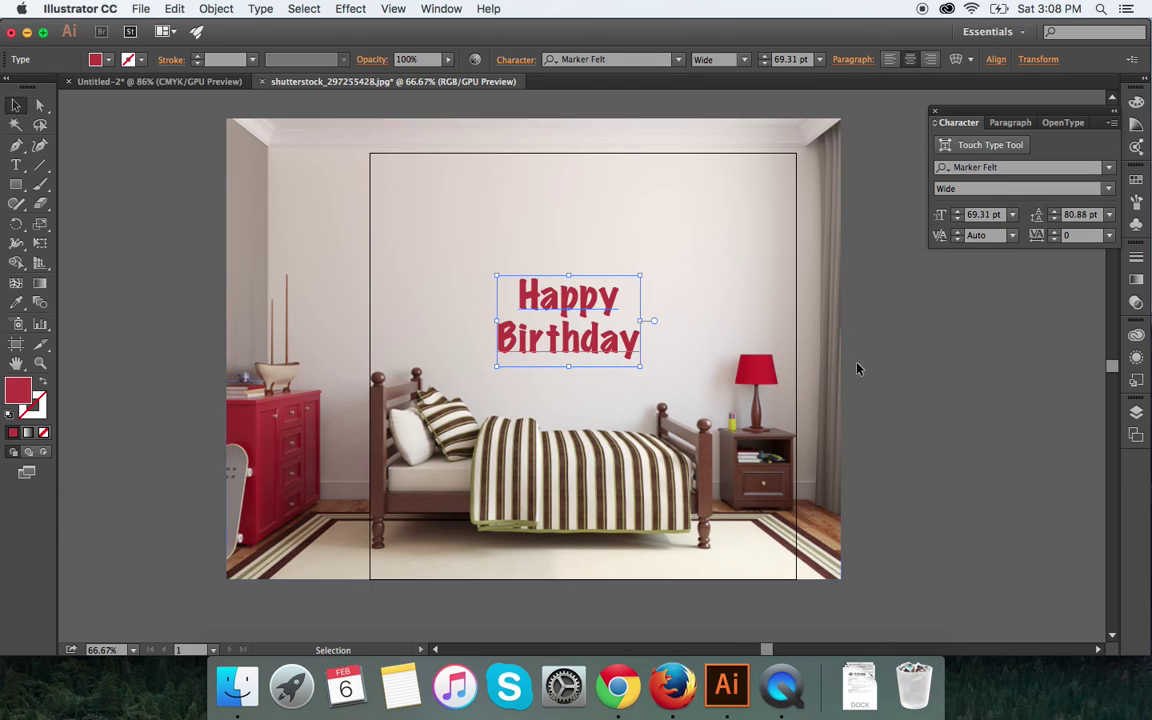
click(893, 386)
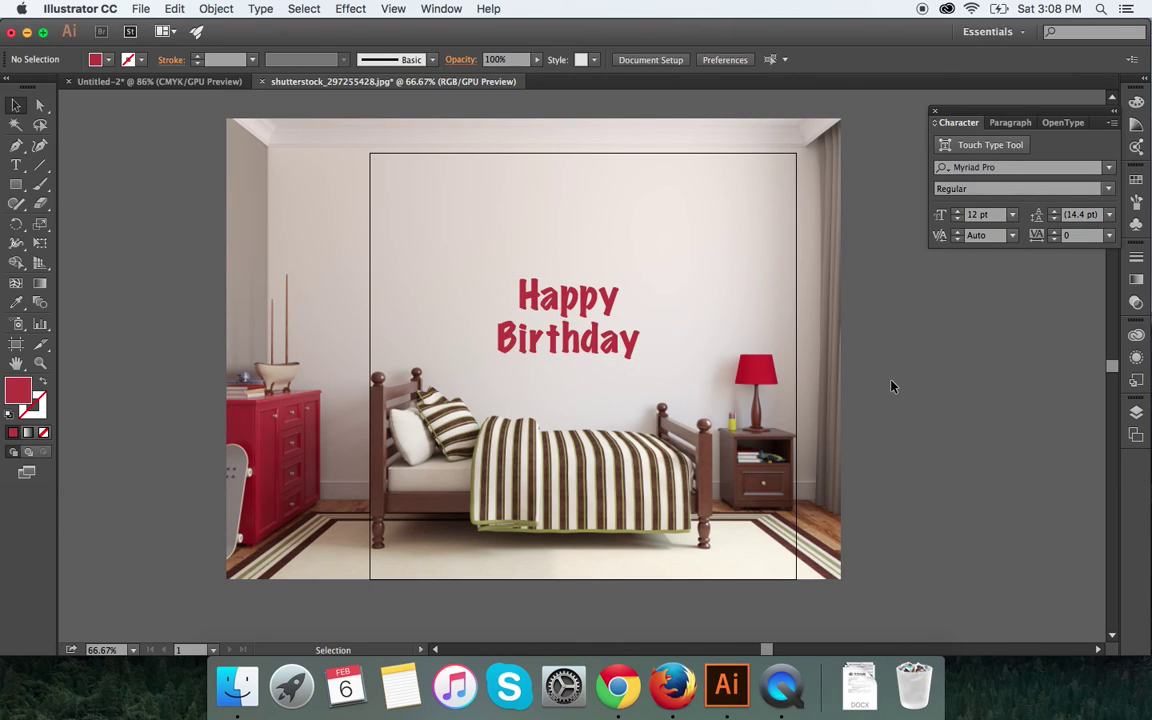
Step: Start Save As named happy-birthday-special-occasion-vinyl-wall-decal, Illustrator format, in Downloads
click(142, 10)
click(176, 147)
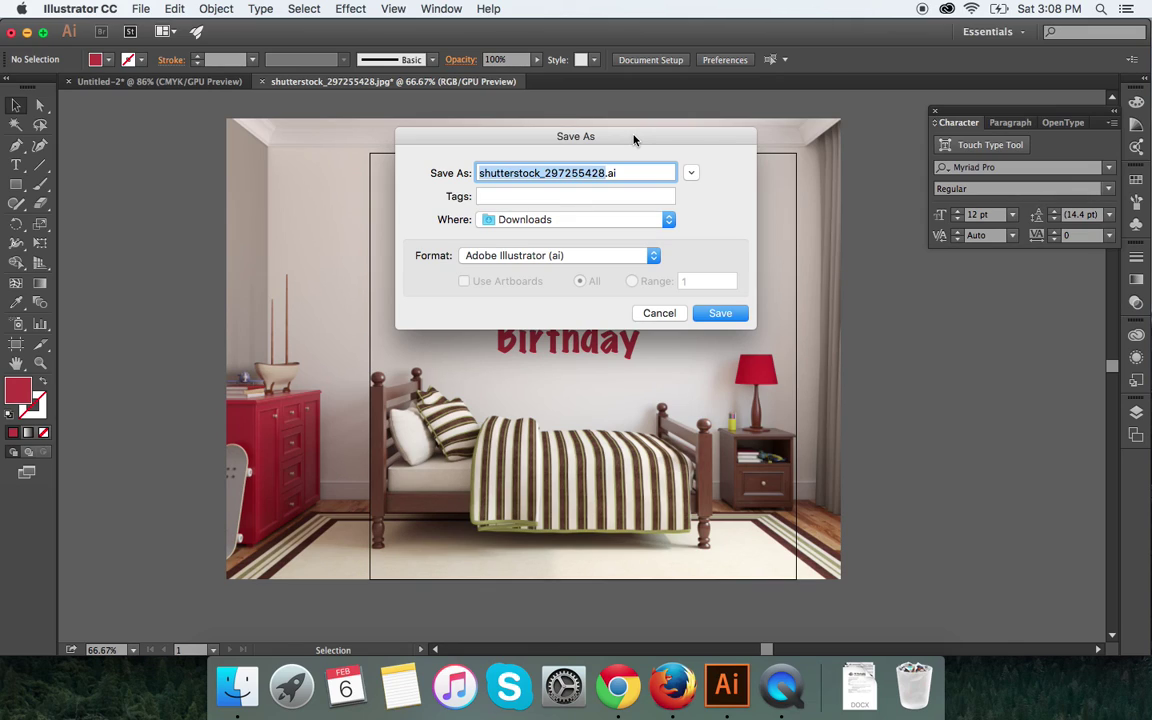
text(happy)
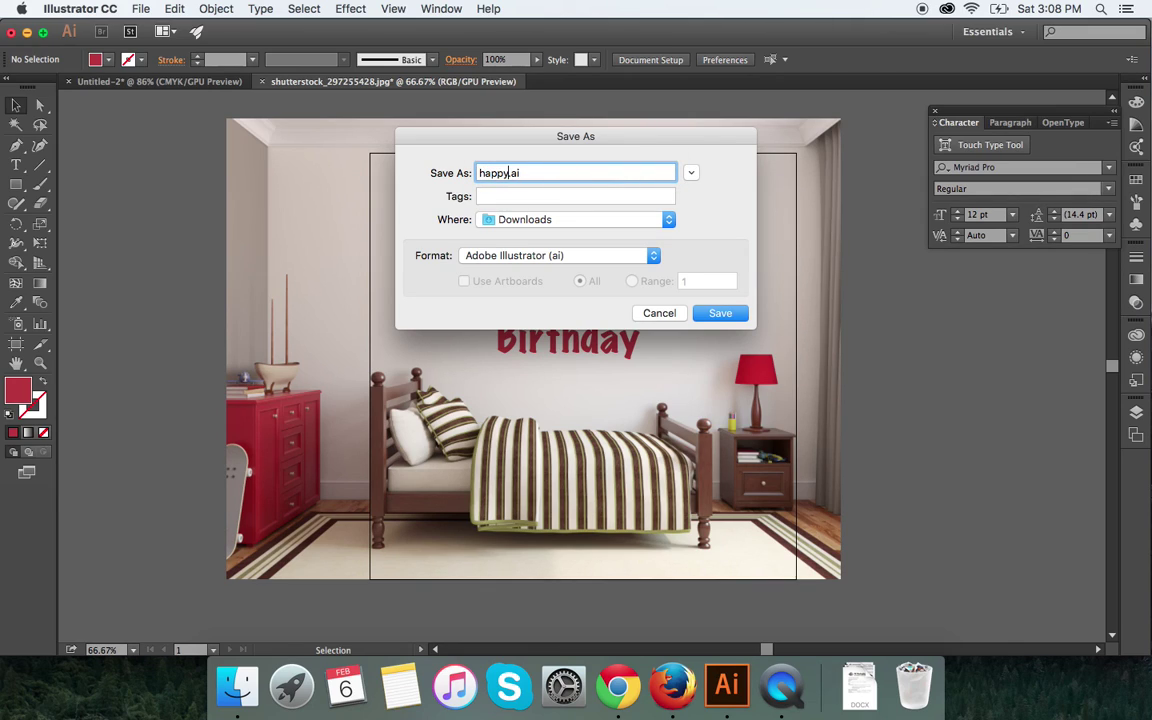
text(-birthday-special-occasion-)
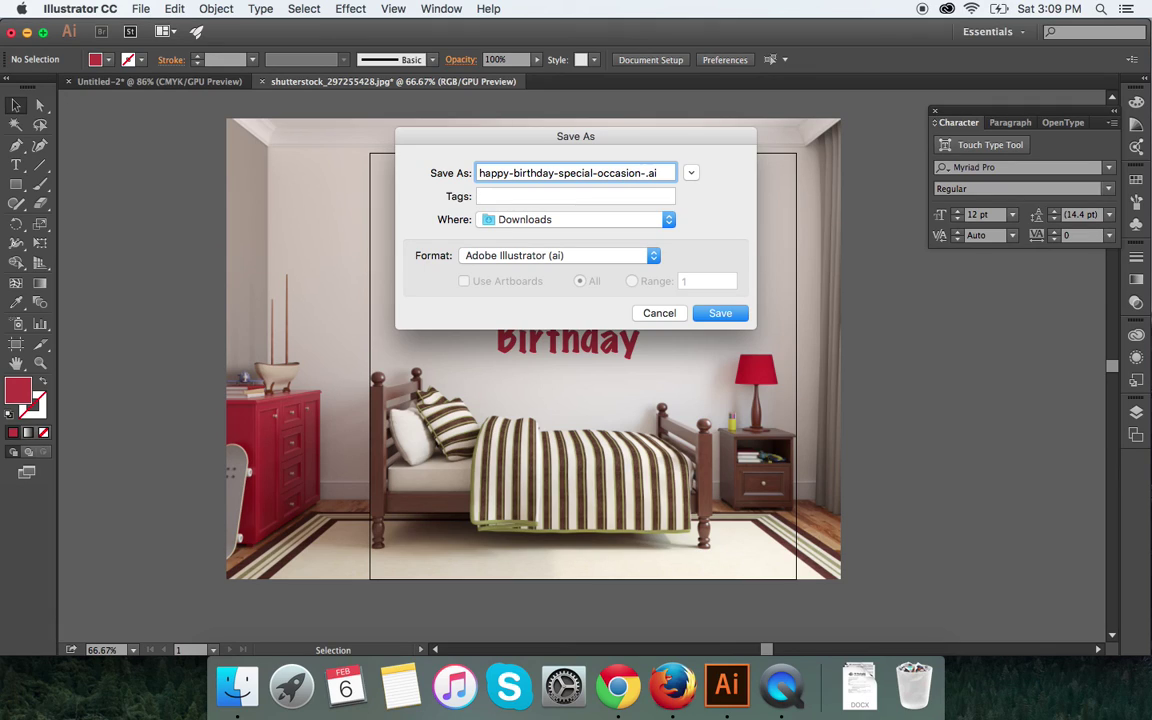
text(vinyl-wall-decal)
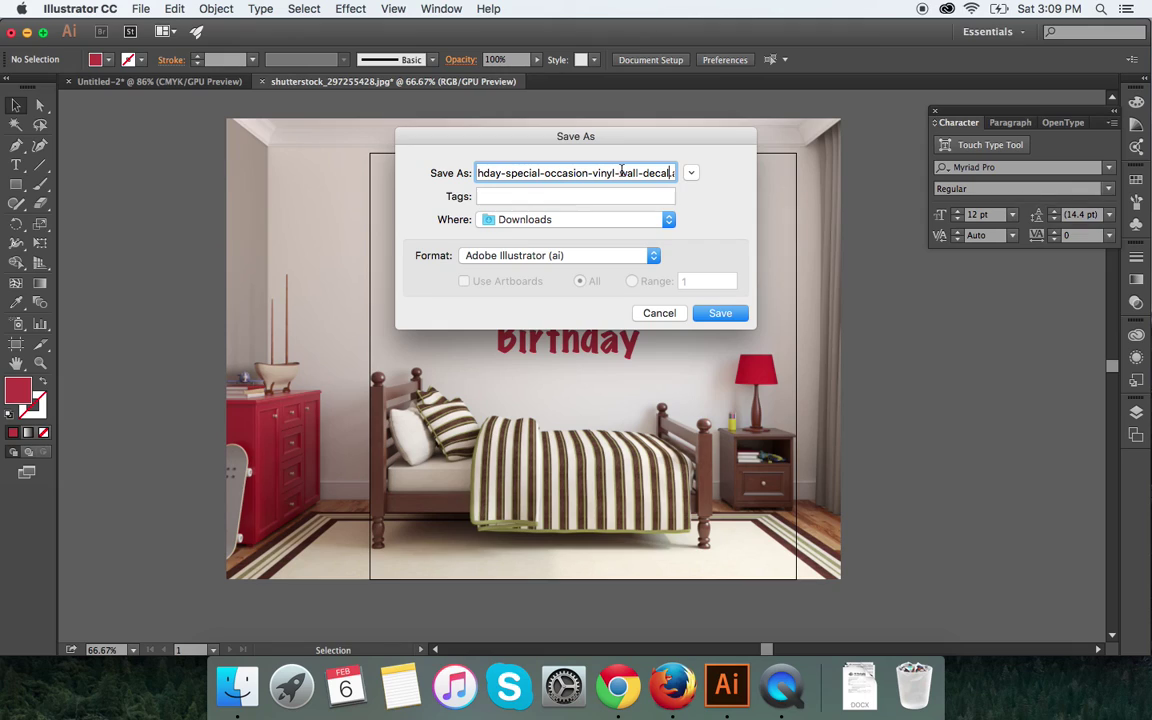
drag(620, 170, 458, 172)
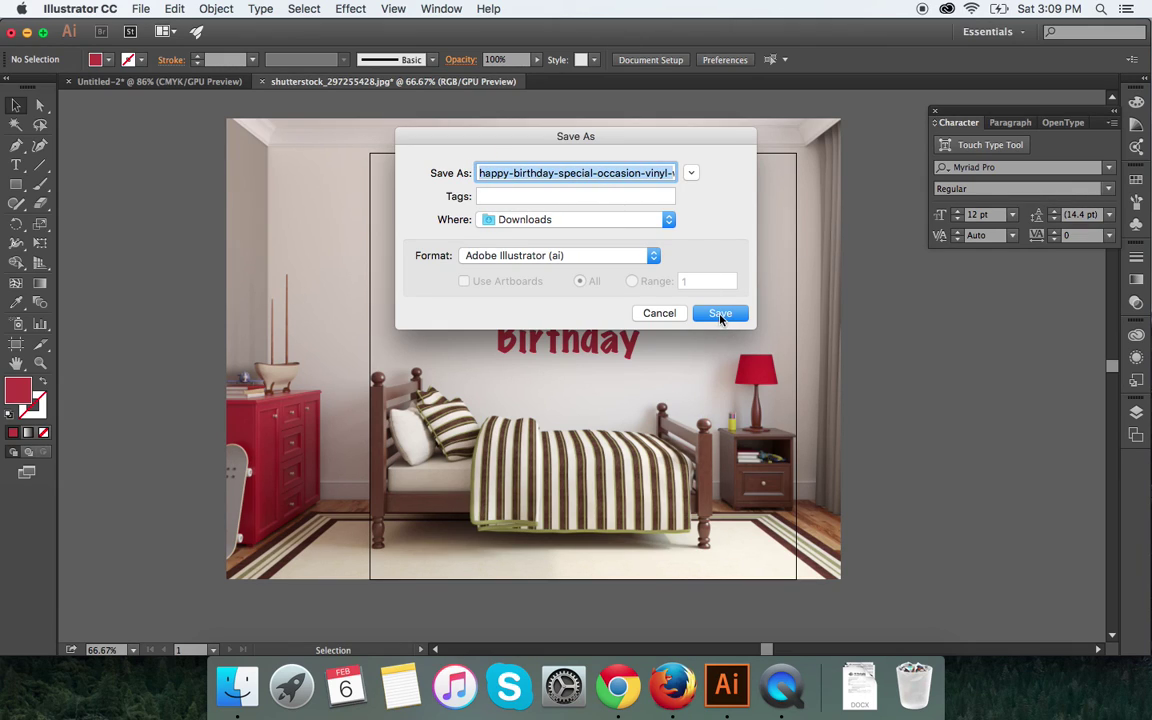
Step: Save happy-birthday-special-occasion-vinyl-wall-decal.ai with the default Illustrator CC options
click(720, 314)
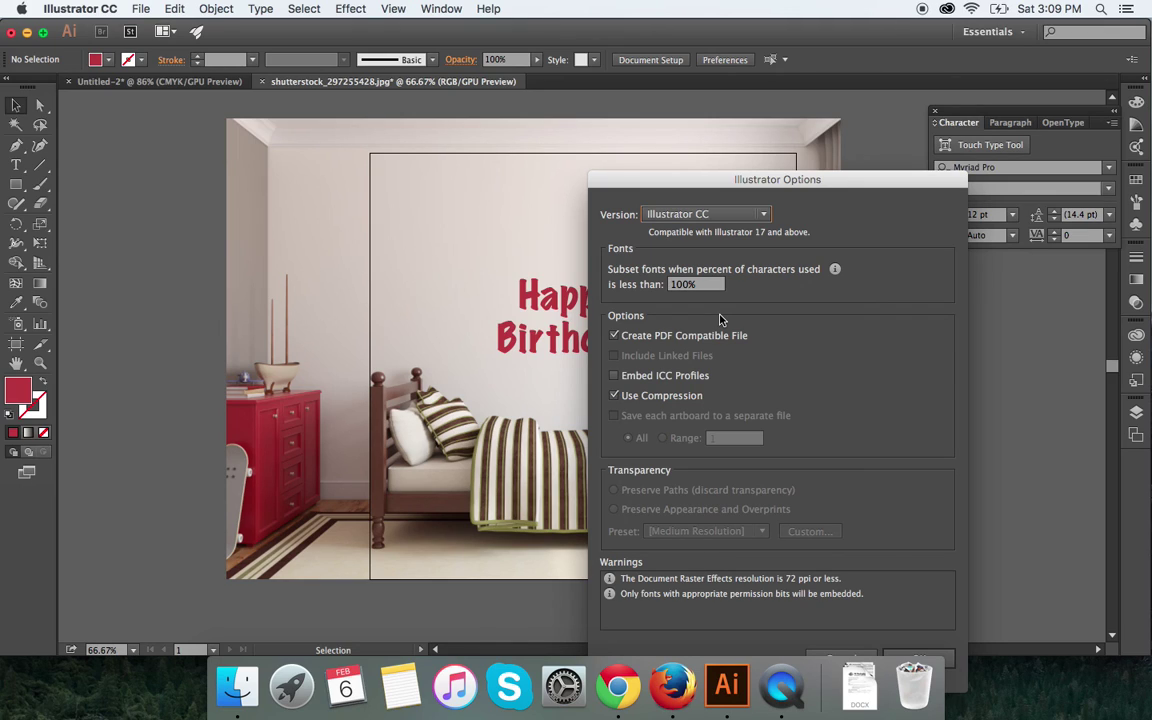
drag(830, 183, 830, 116)
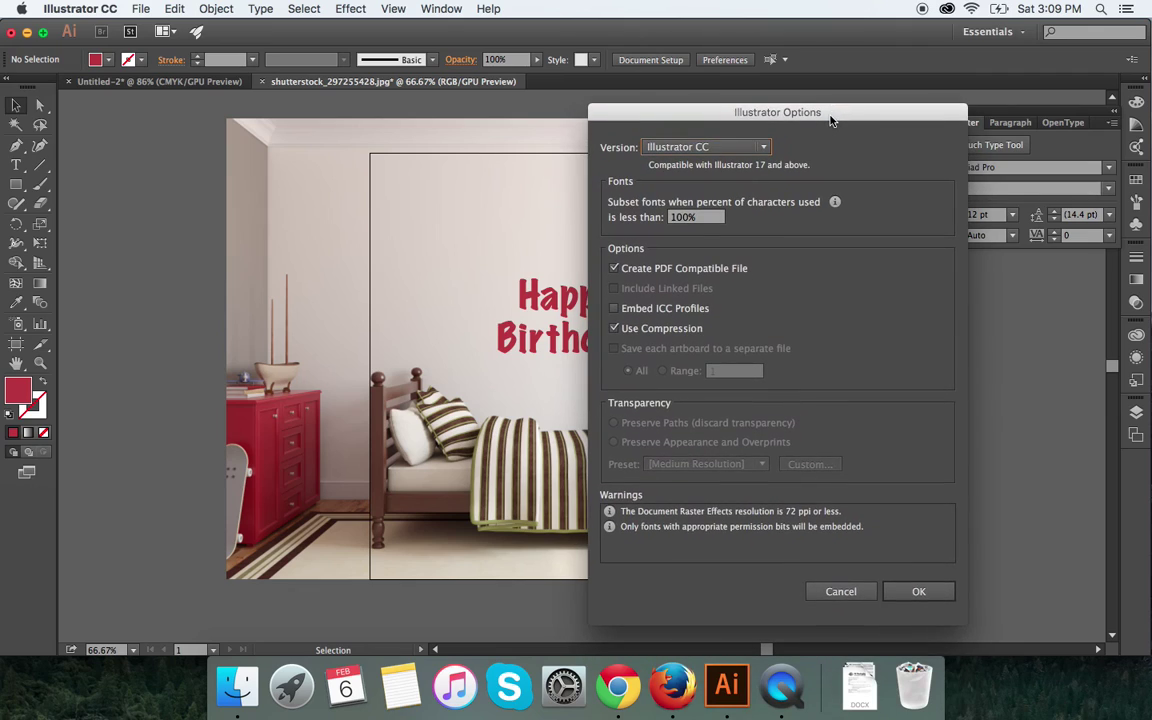
click(920, 591)
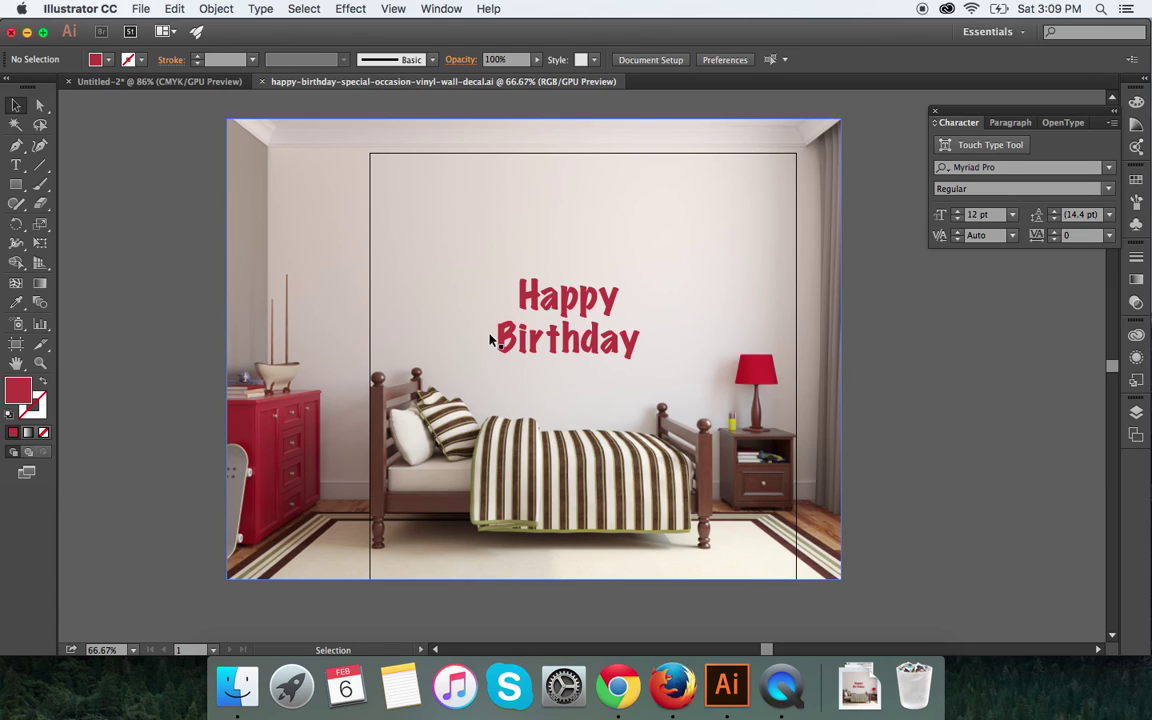
Step: Open Save for Web and preview the 800 × 800 px JPEG at 200%, then 50%
click(141, 9)
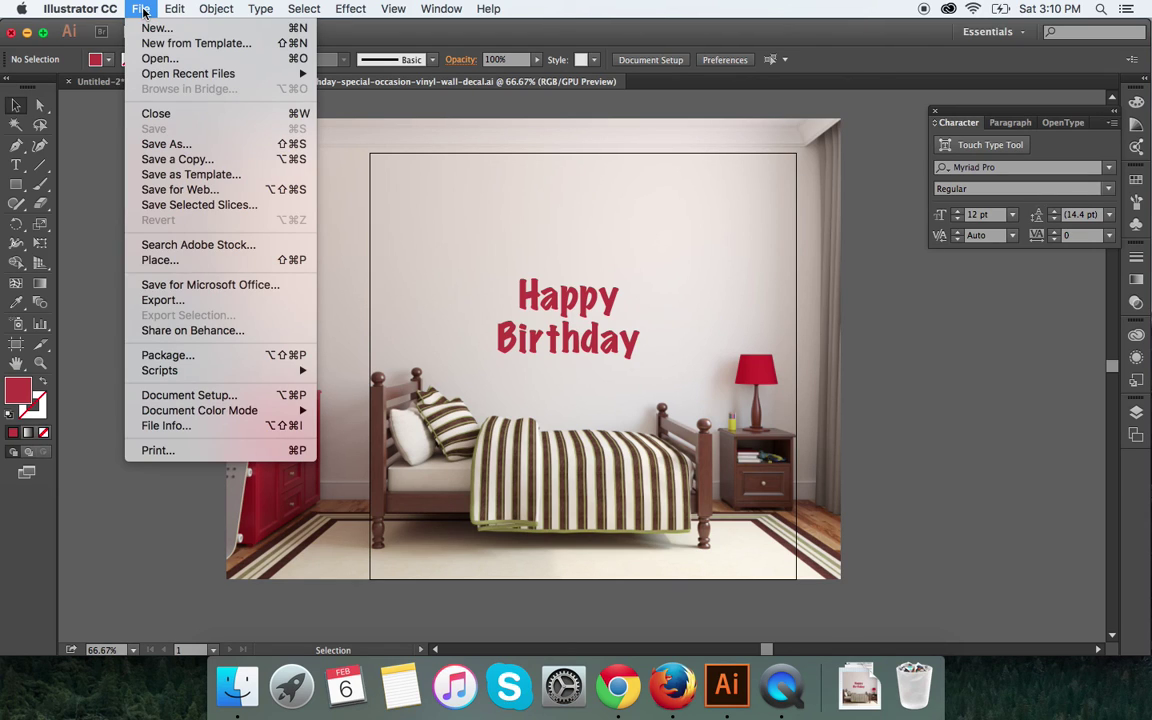
click(168, 192)
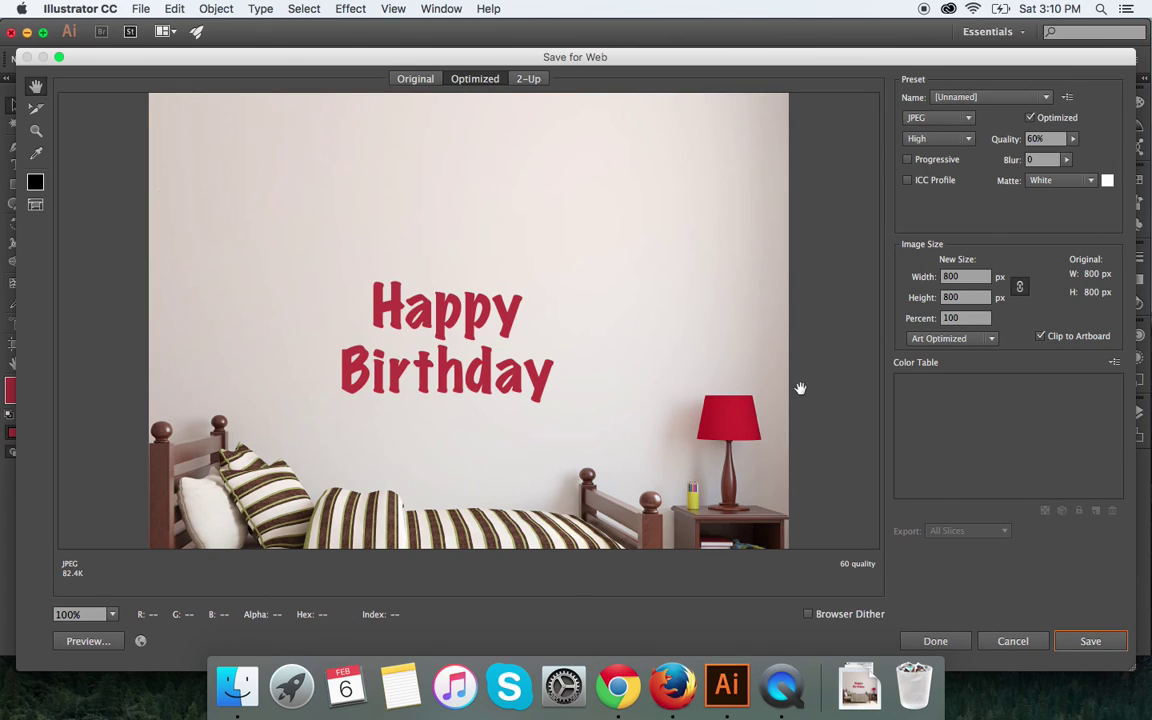
click(114, 615)
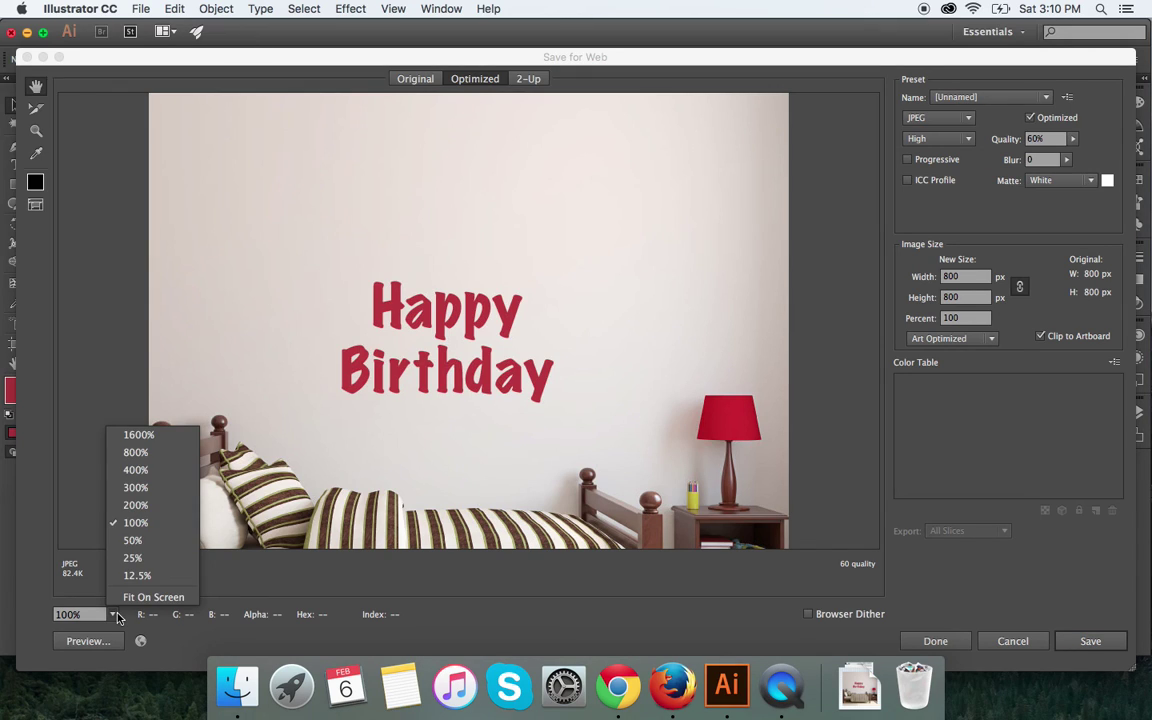
click(148, 504)
click(114, 615)
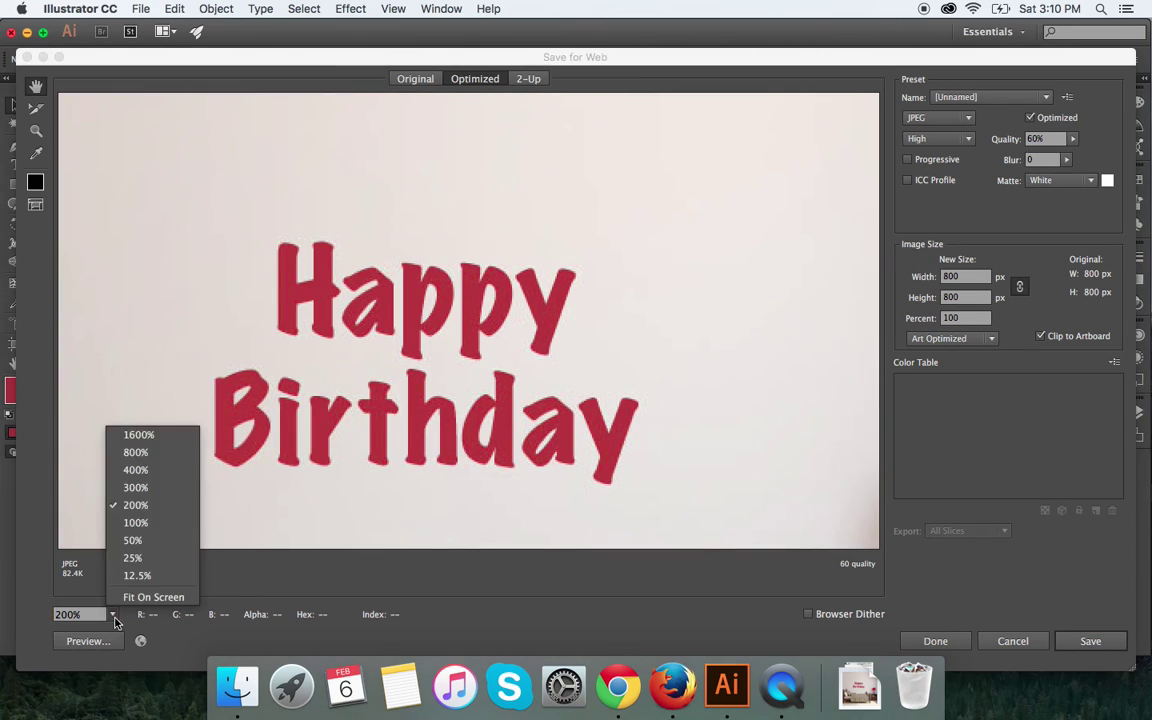
click(140, 537)
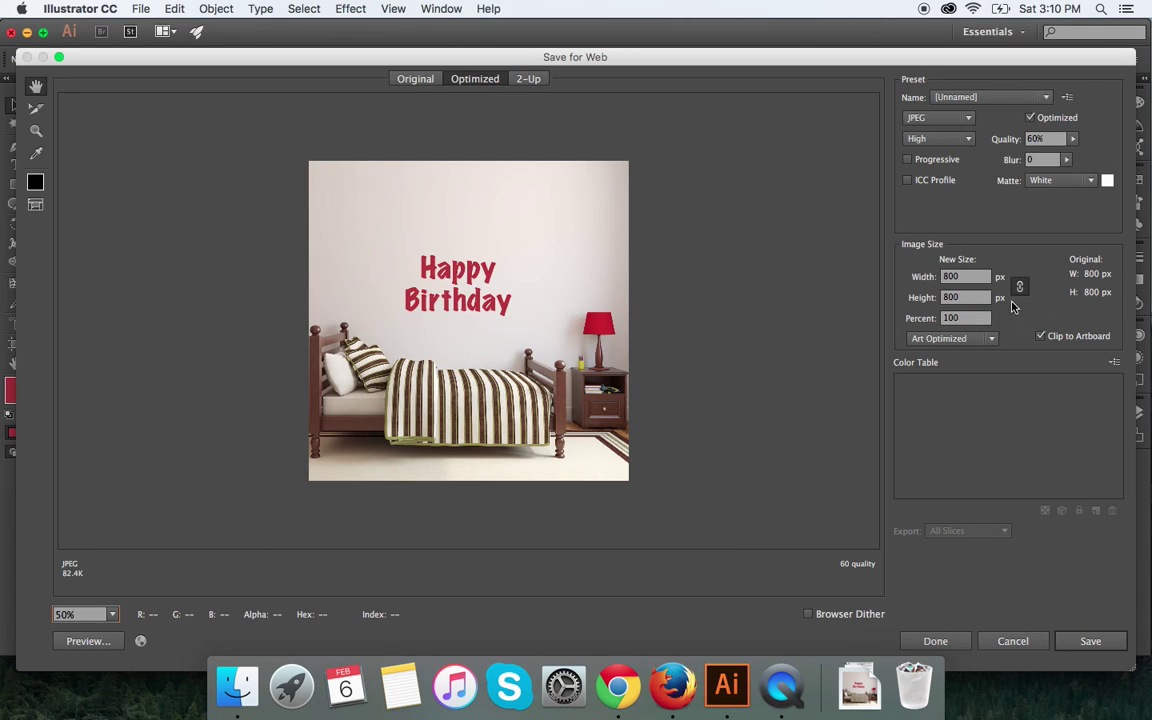
key(Tab)
Step: Toggle the proportions link and try a 700 px width before restoring 800 px
click(1020, 288)
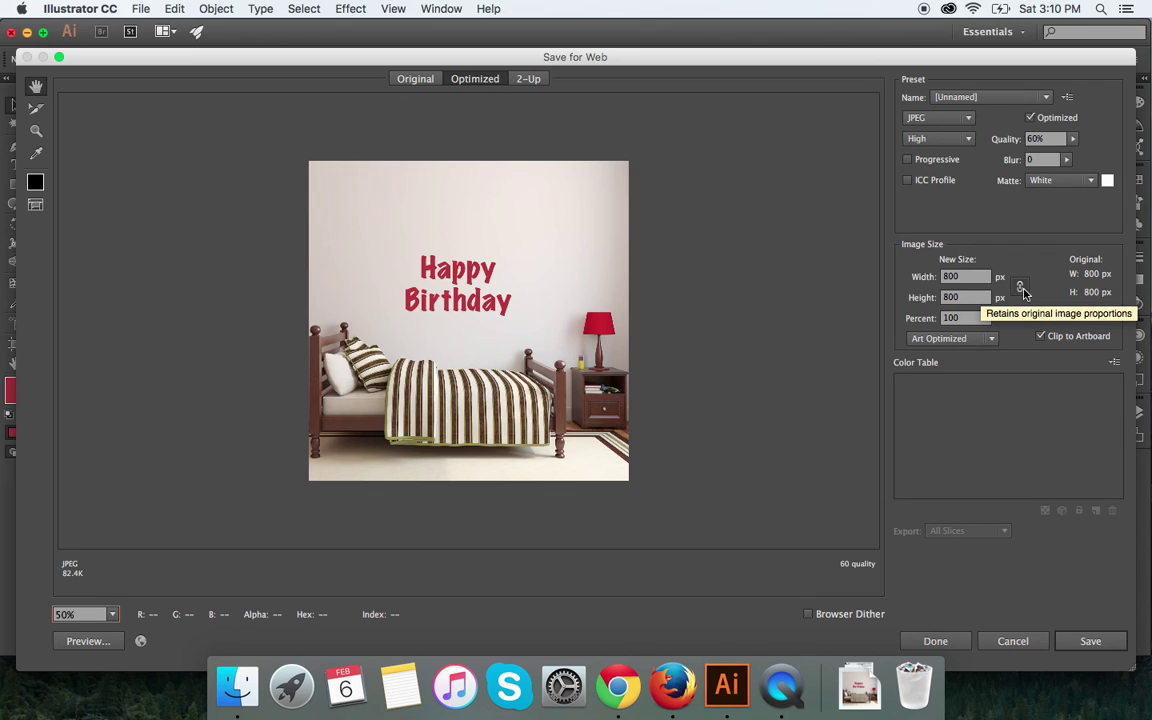
click(1020, 293)
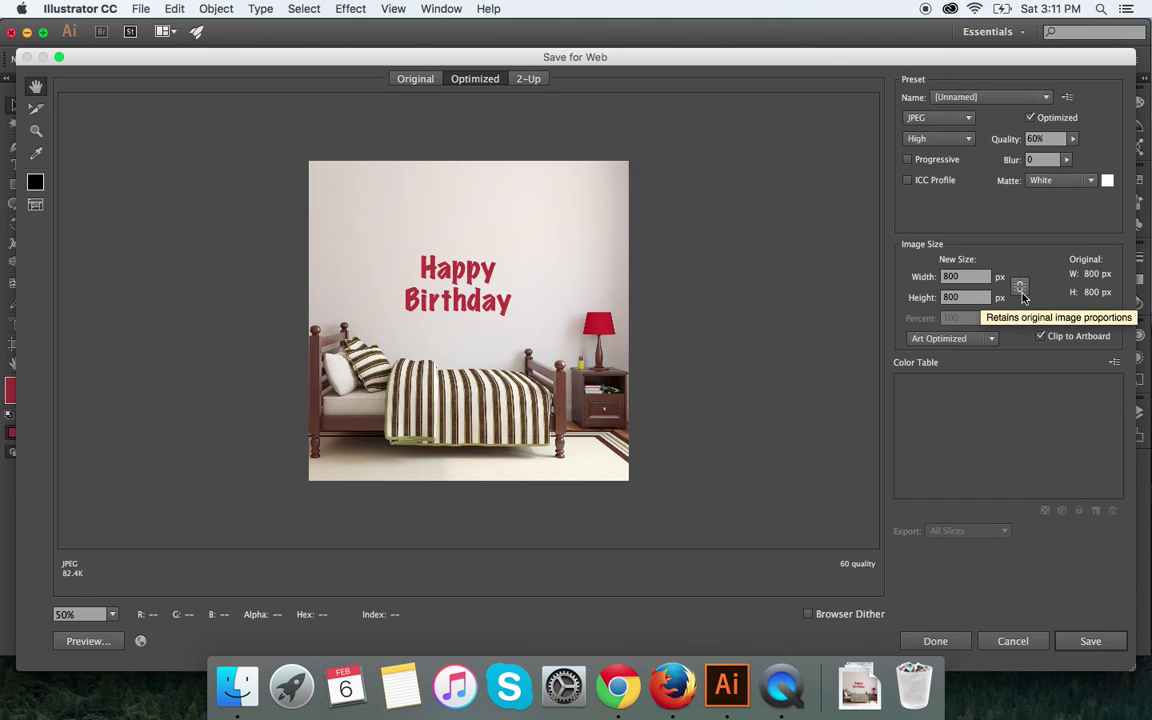
click(1021, 292)
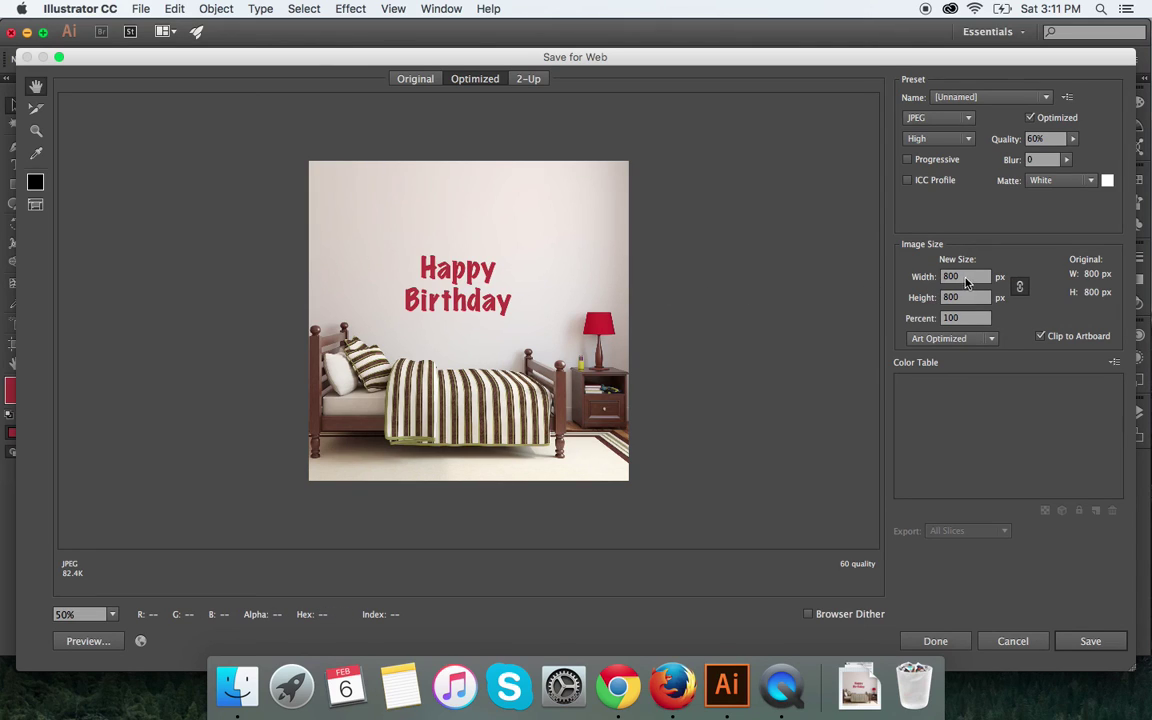
click(928, 278)
text(700)
key(Tab)
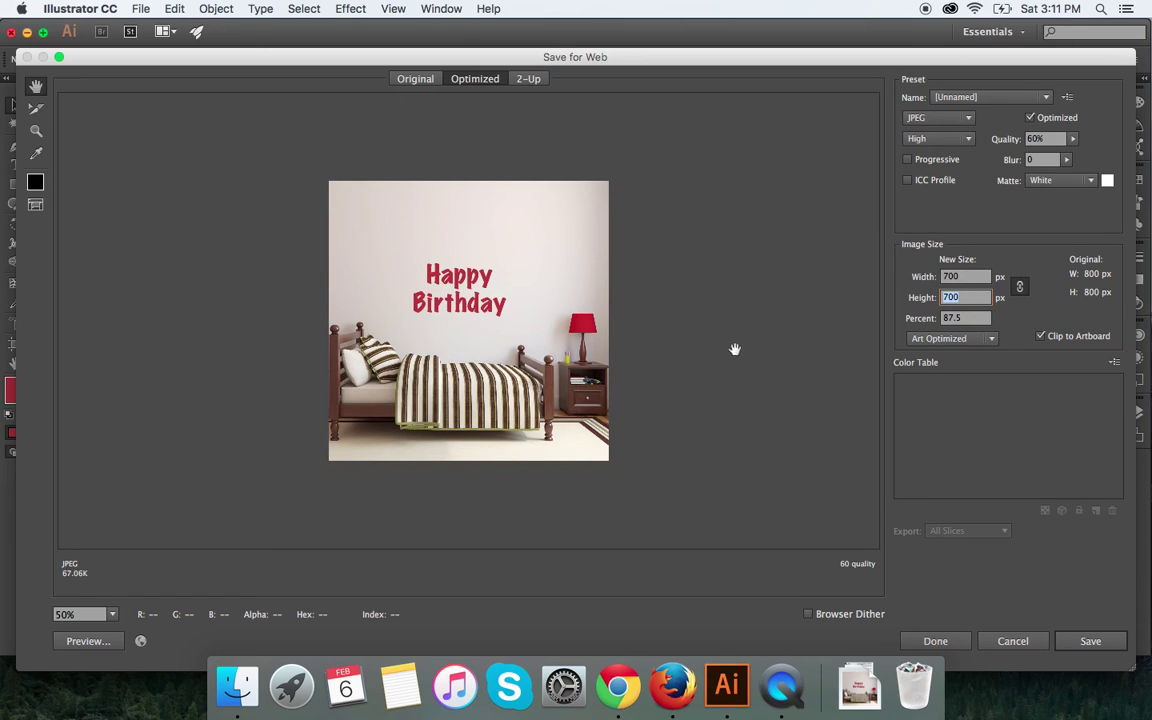
key(shift+Tab)
text(800)
key(Tab)
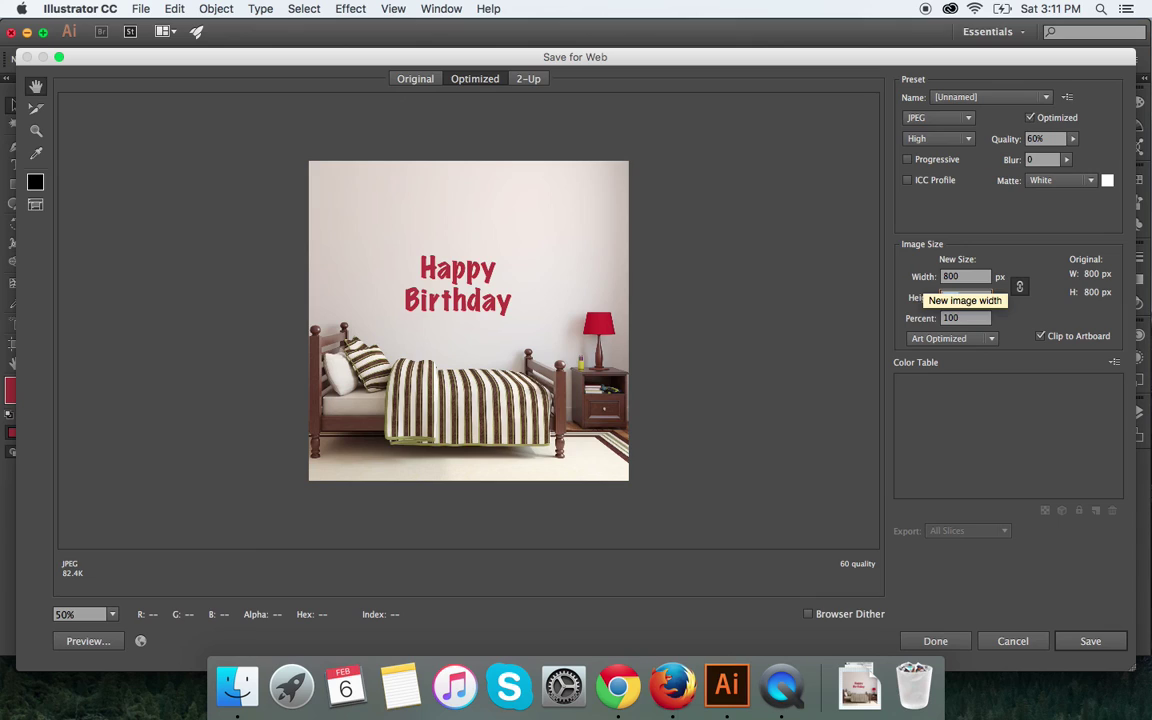
Step: Keep JPEG as the output format and save the optimized image
click(968, 120)
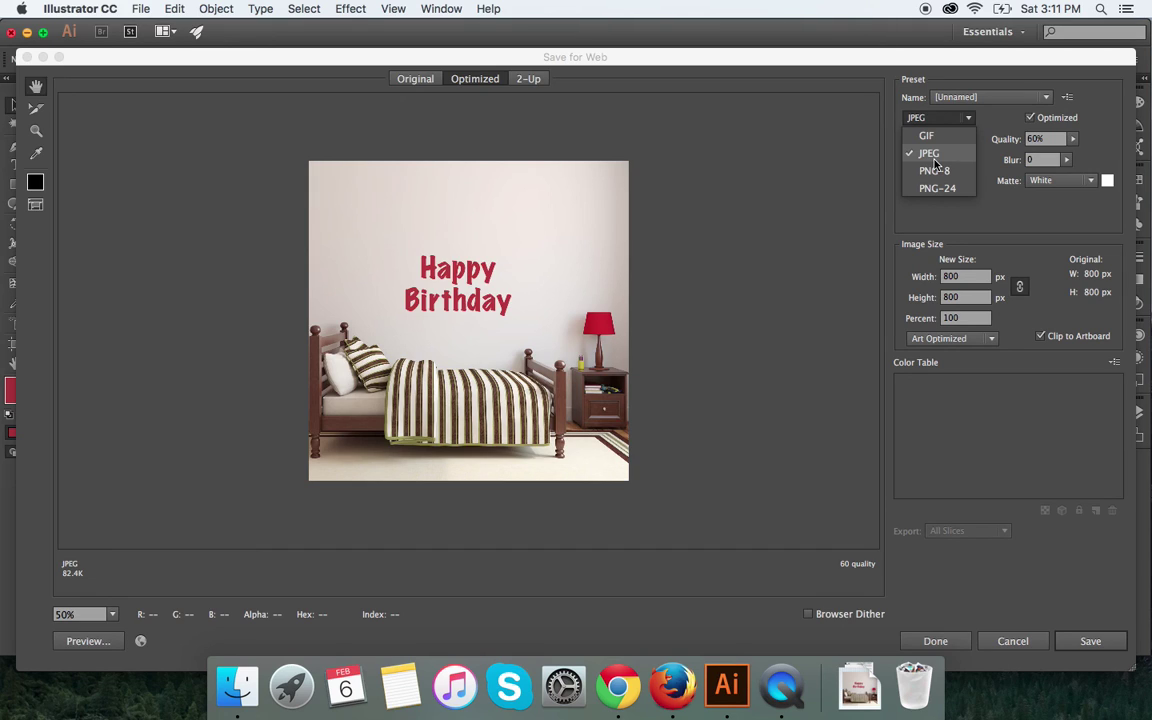
click(990, 118)
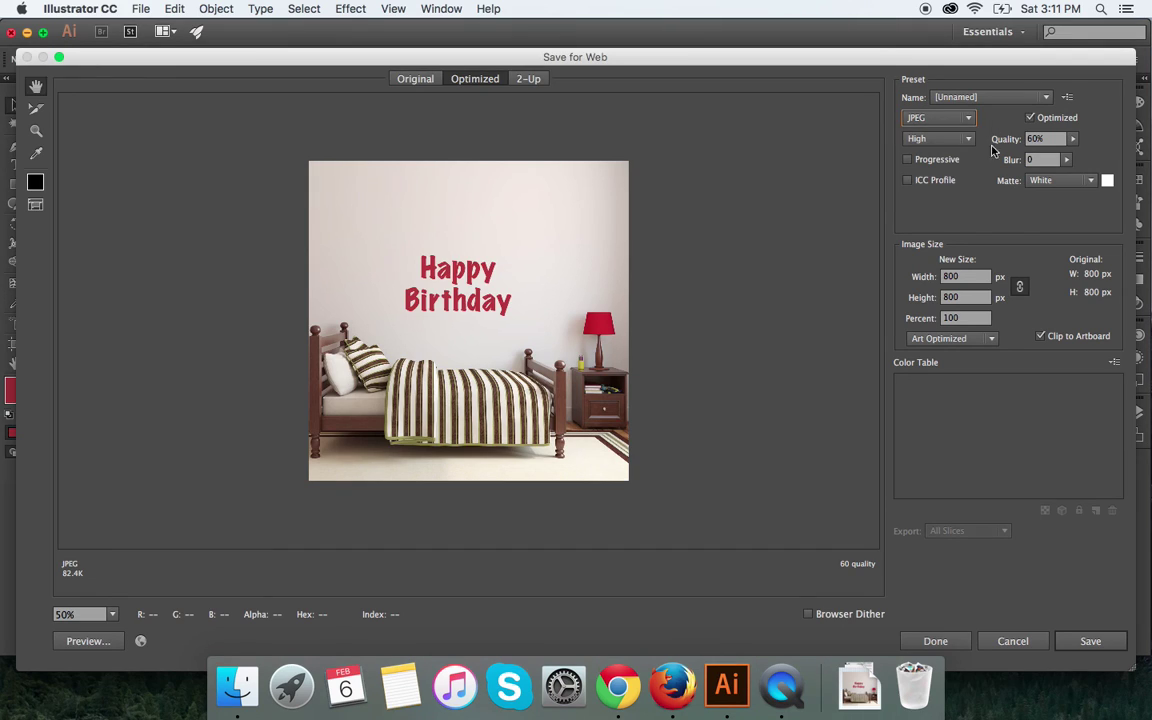
click(1091, 643)
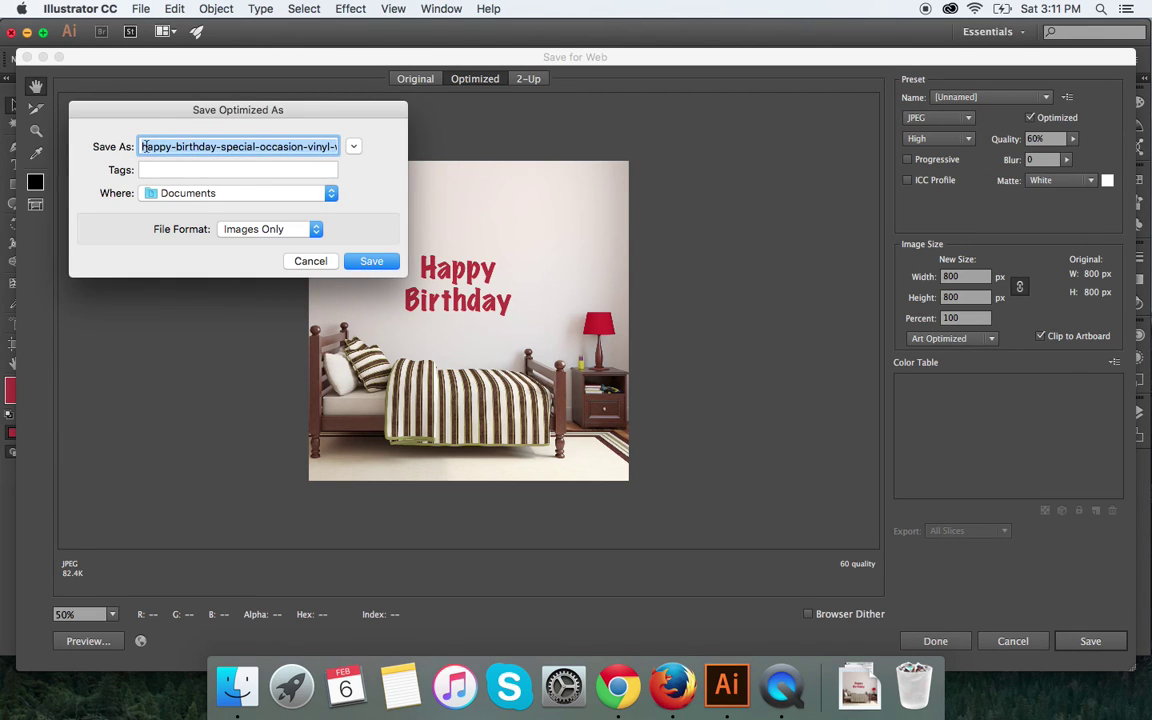
Step: Save the optimized JPEG and return to the Untitled-2 document
click(372, 260)
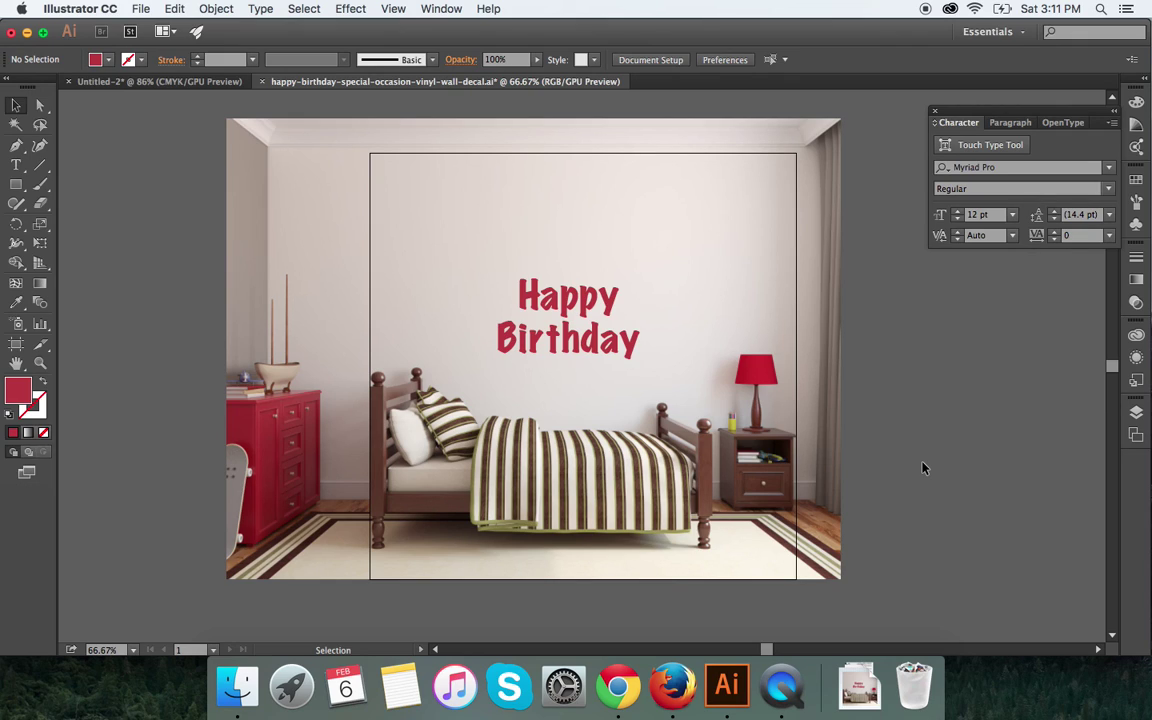
click(192, 83)
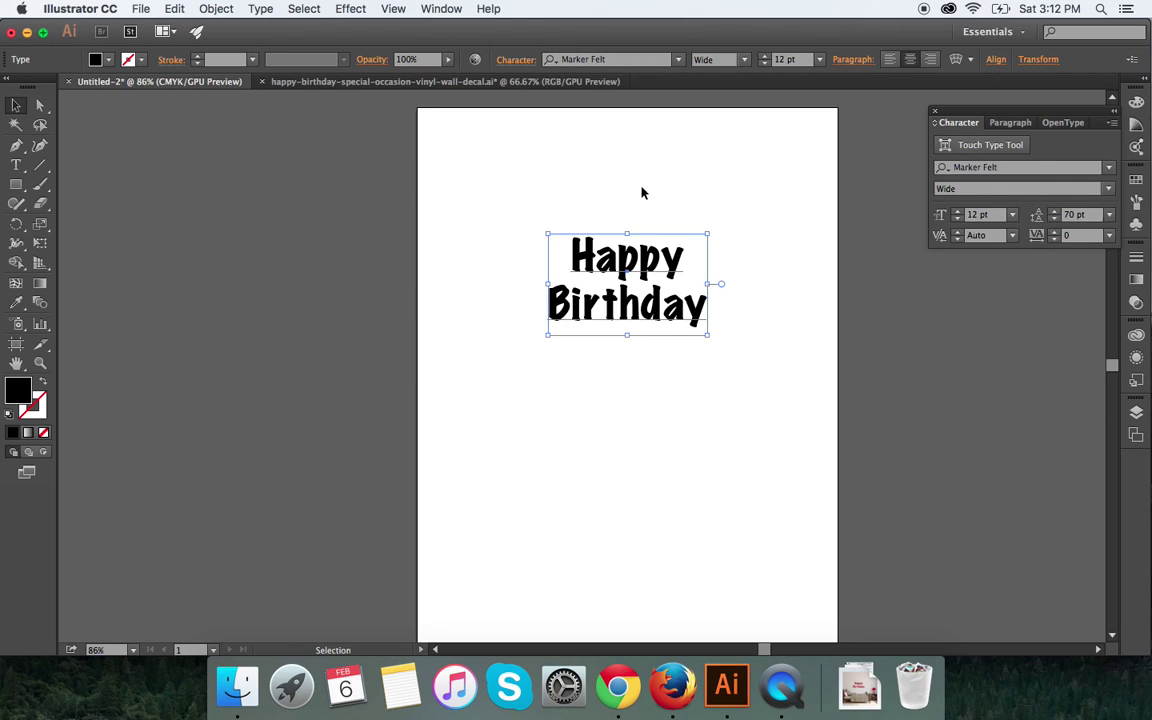
Step: Select the Happy Birthday text and dock the Transform panel beside the page showing 231.542 × 148.192 pt
click(16, 165)
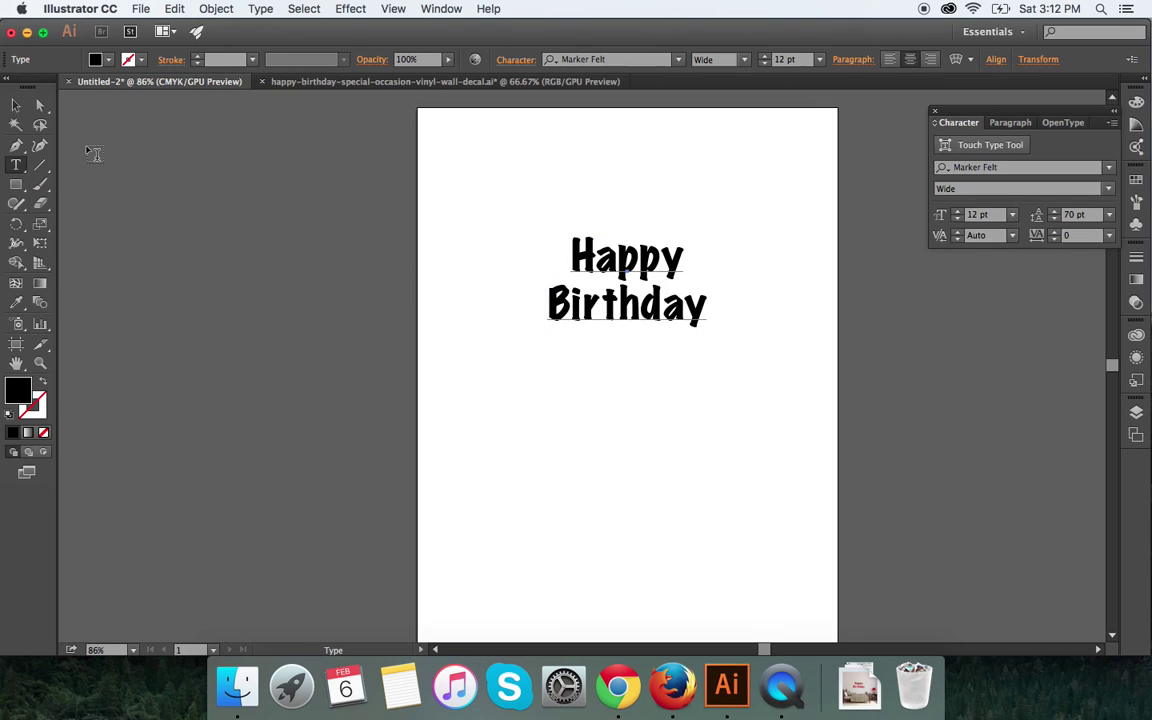
click(16, 105)
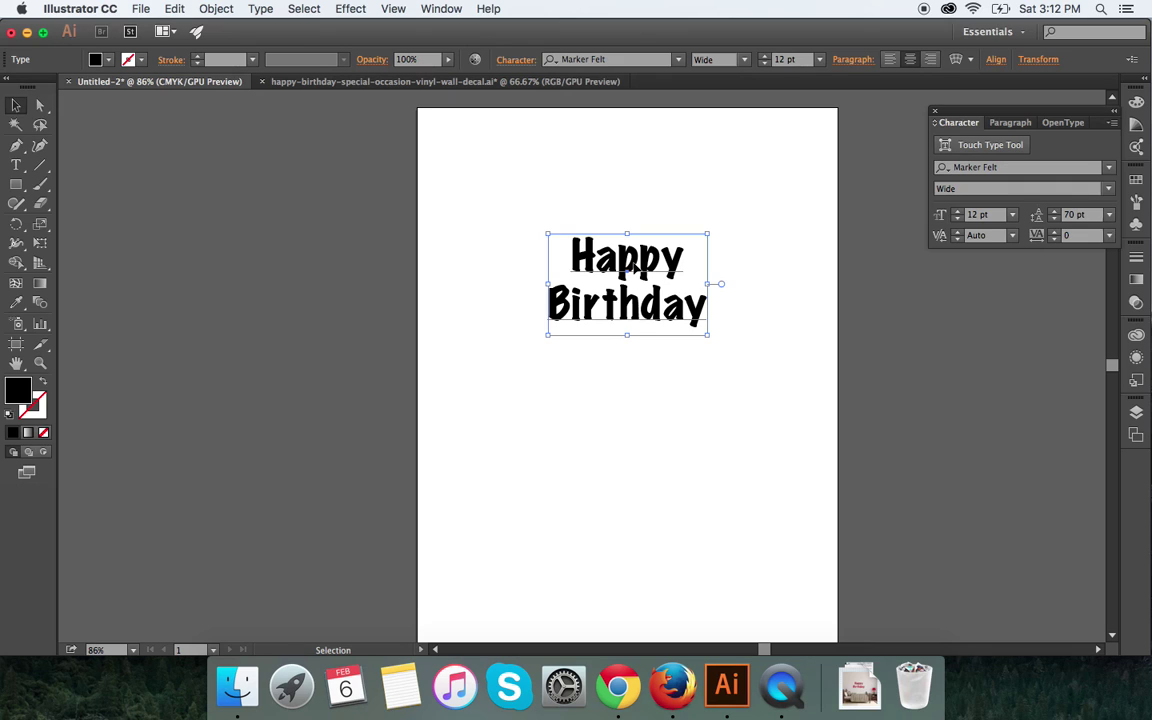
click(446, 11)
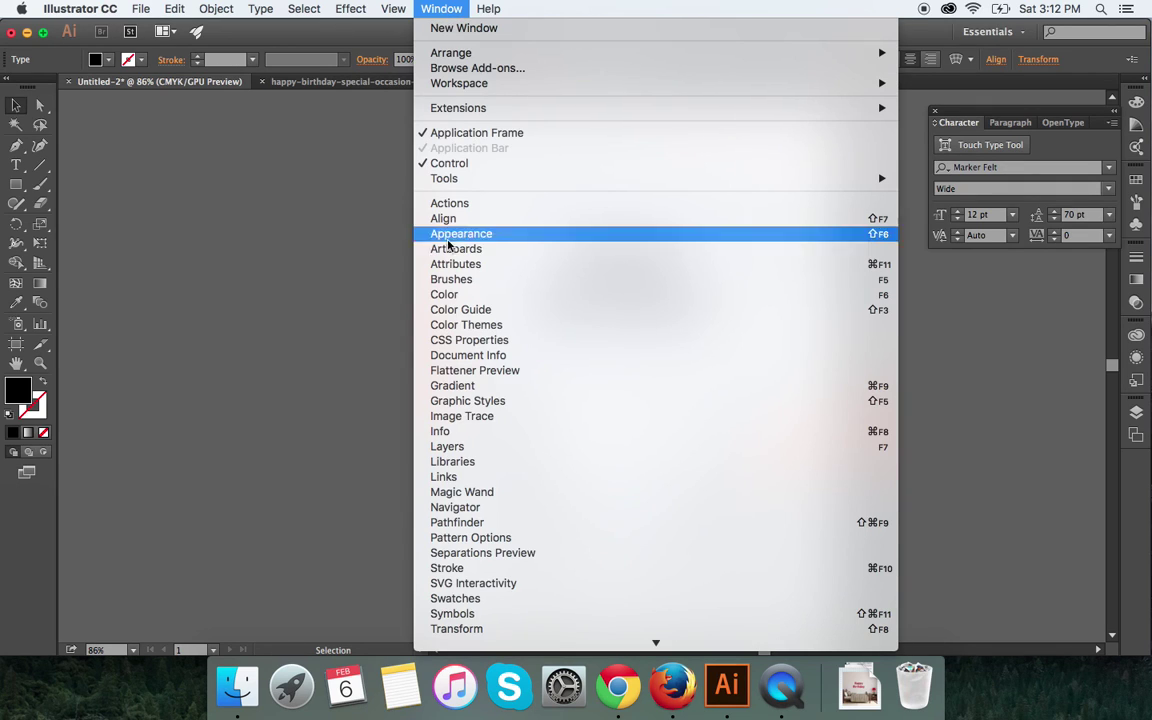
click(462, 631)
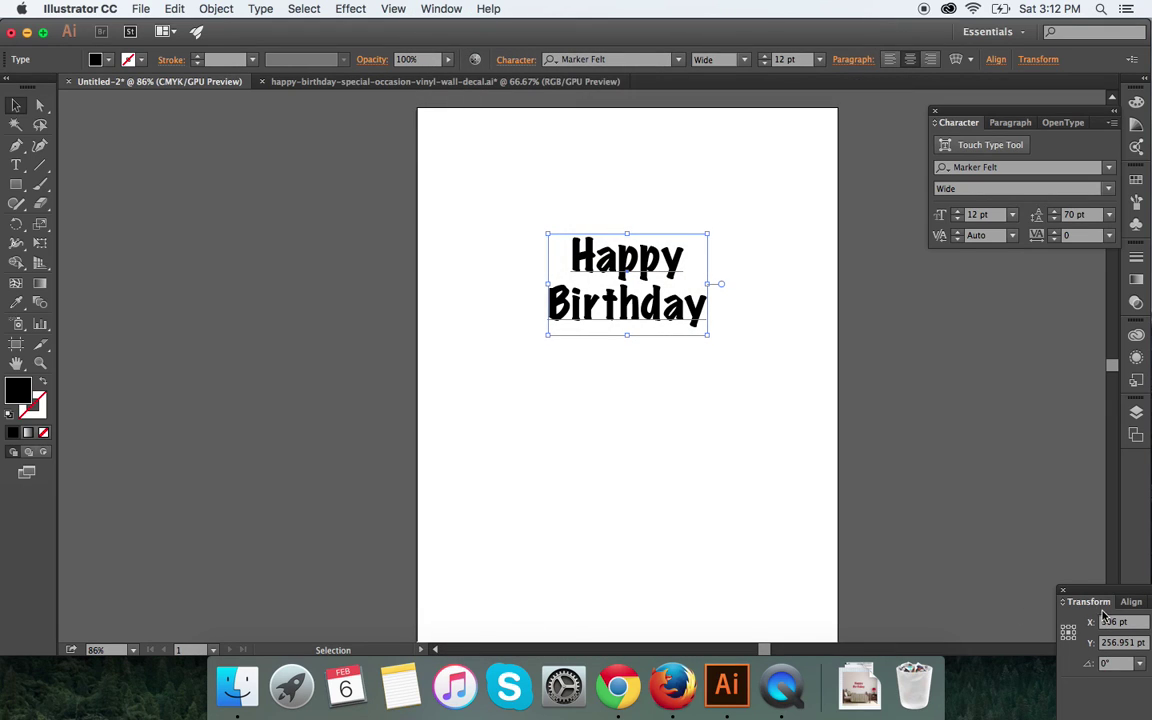
drag(1100, 594, 958, 371)
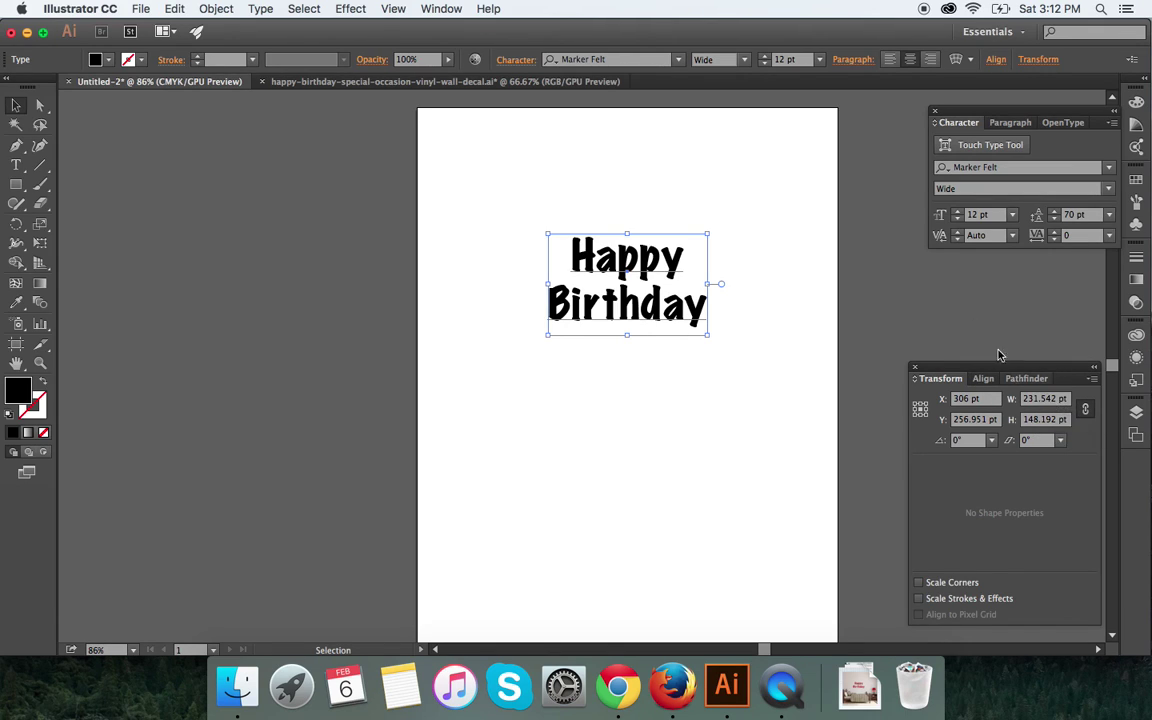
Step: Show rulers around the page and switch the ruler units to inches
click(396, 10)
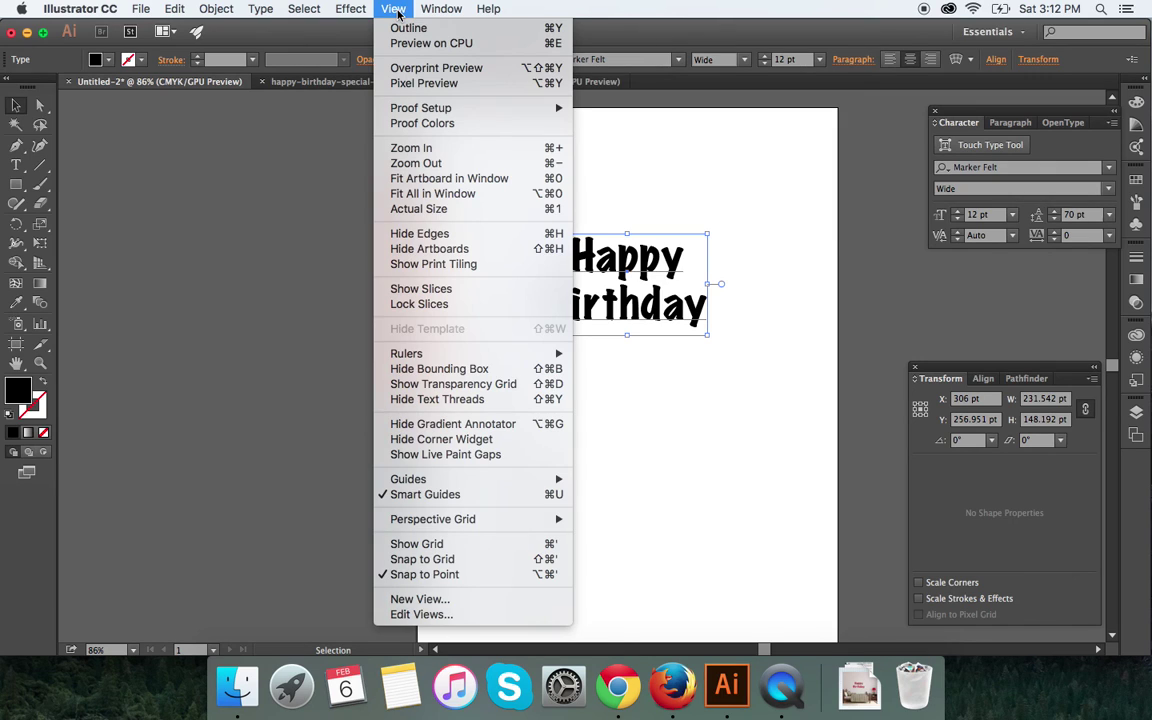
mouse_move(478, 358)
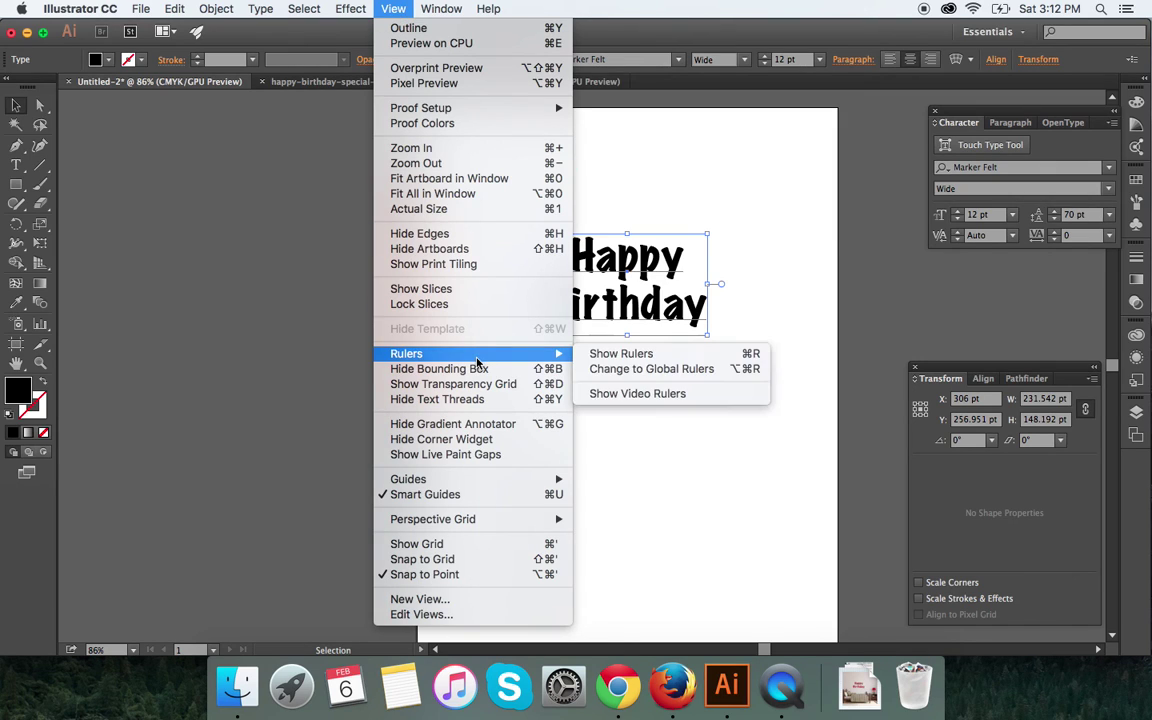
click(607, 355)
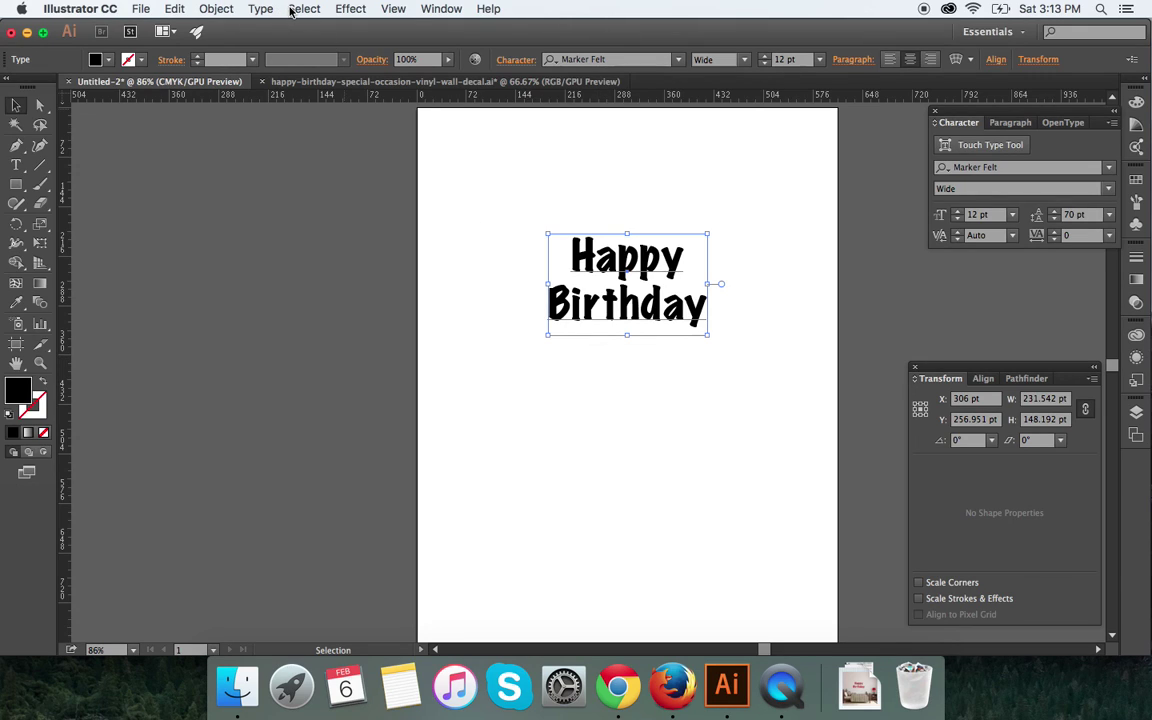
right_click(310, 97)
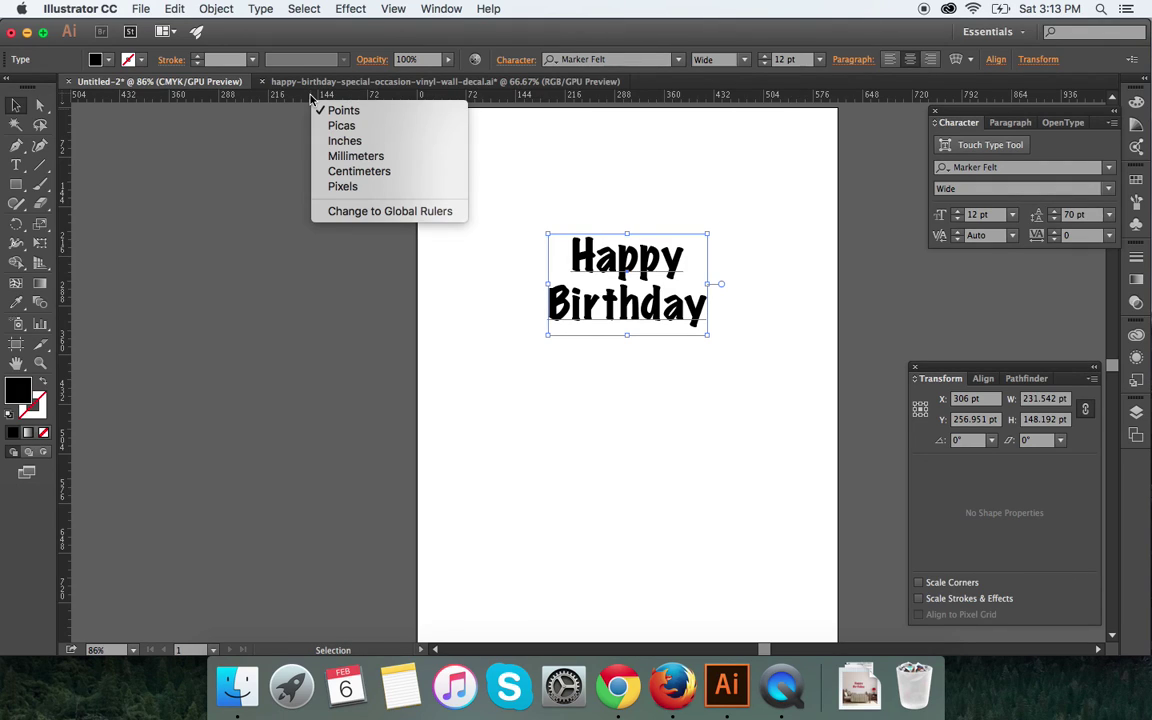
click(345, 145)
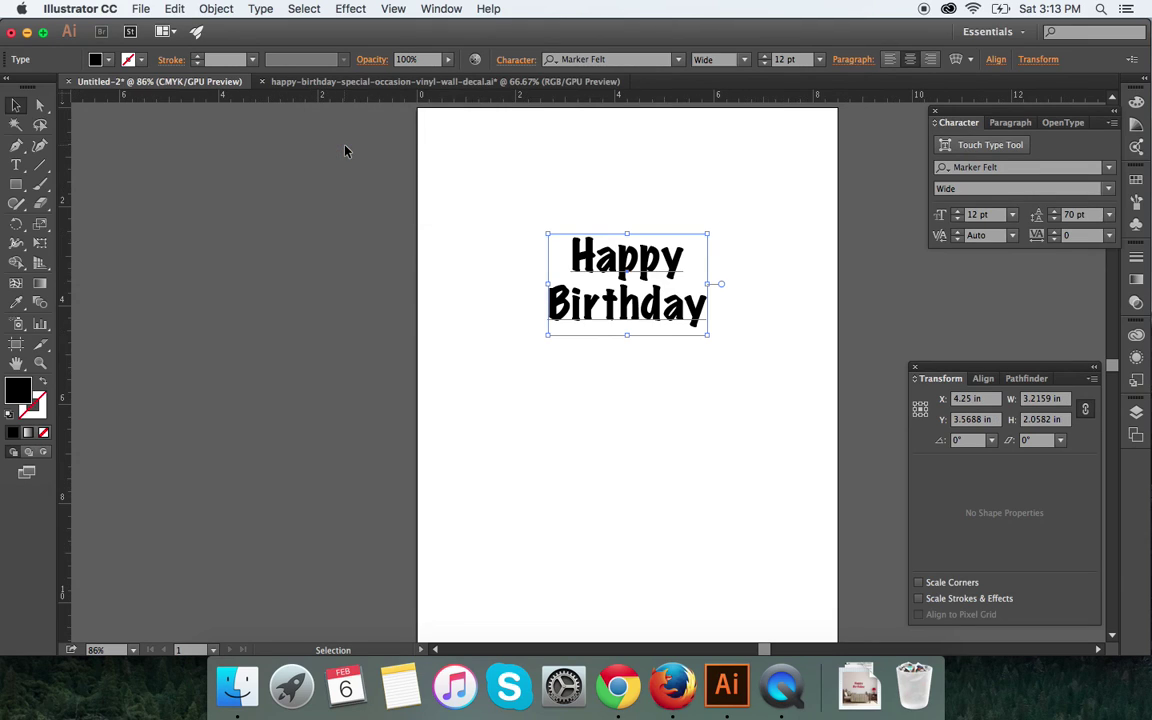
Step: Resize the Happy Birthday text to 12 in wide, making it 7.6803 in high
click(1050, 400)
text(12)
key(Tab)
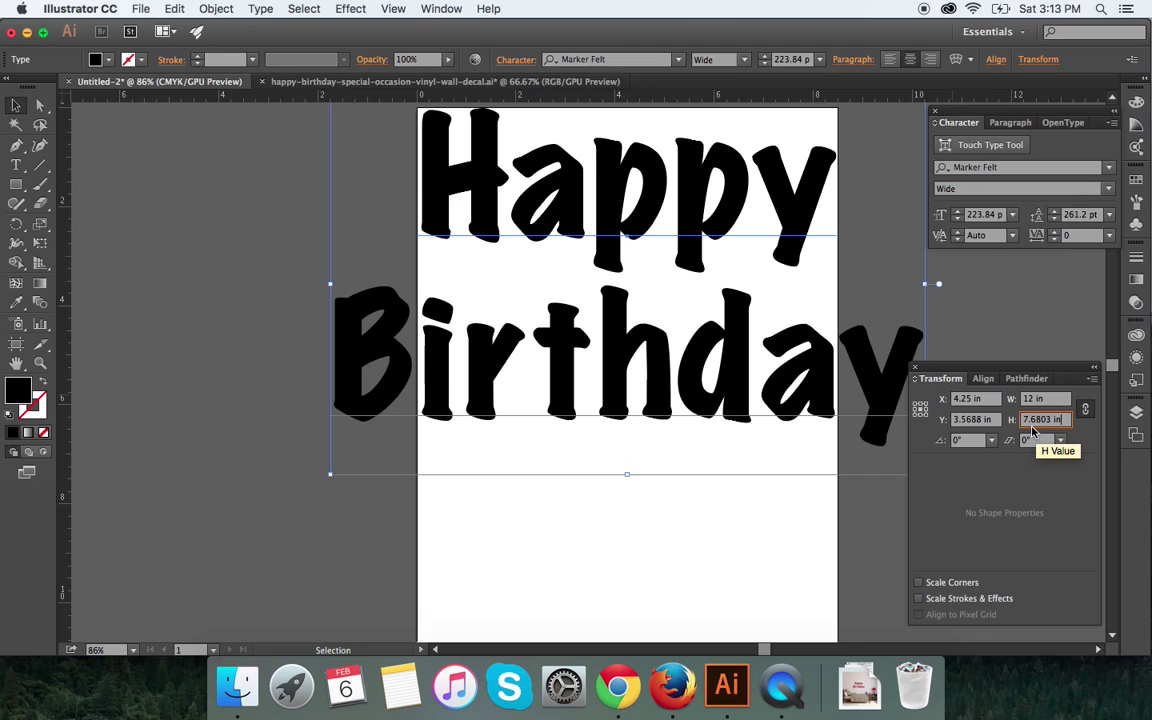
Step: In the client's Google Sheet, enter Happy Birthday in B3 and 12inx8in in C3
click(617, 686)
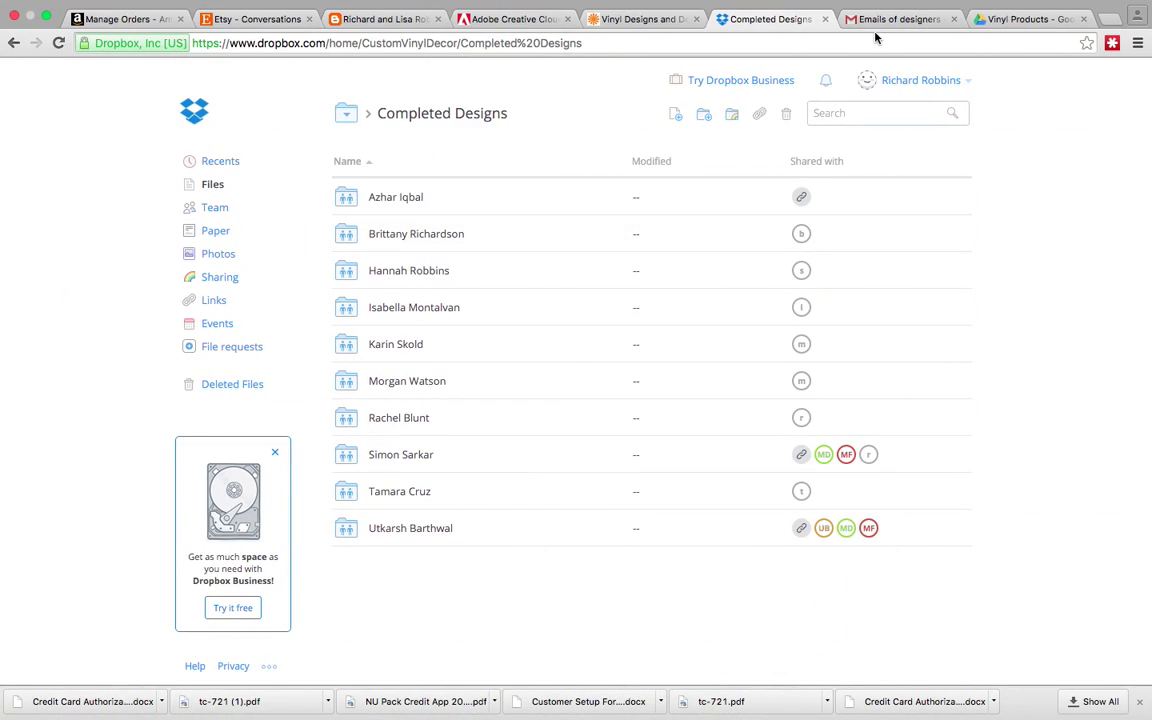
click(985, 18)
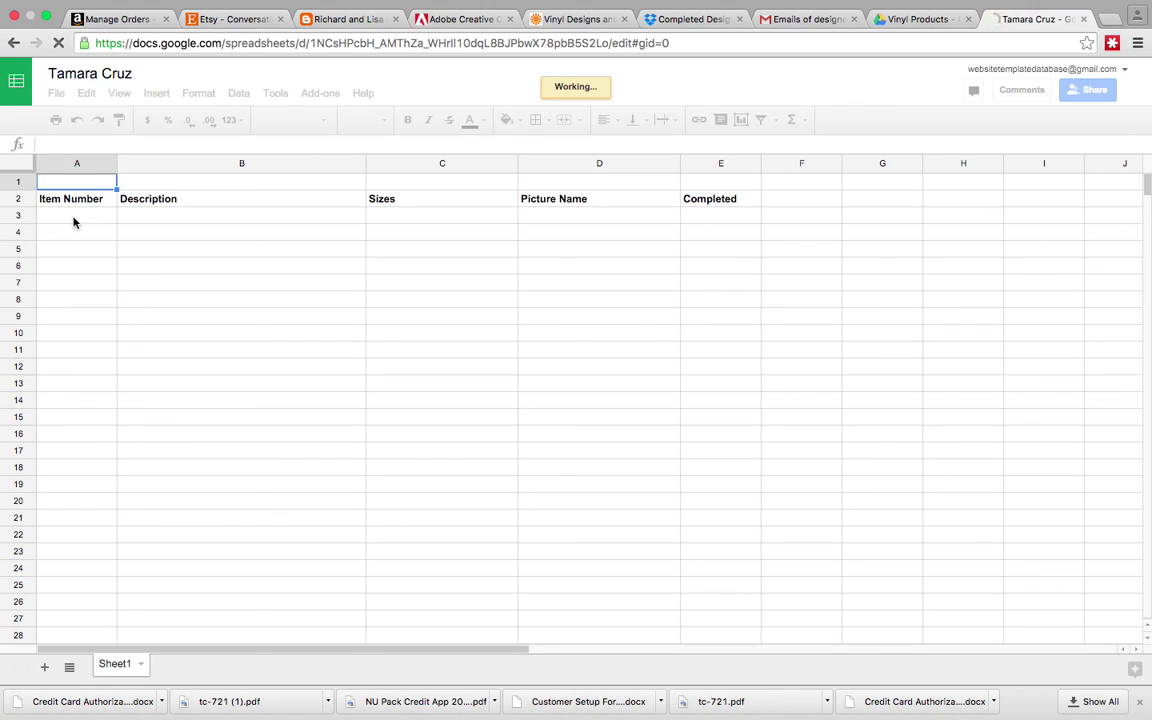
click(74, 220)
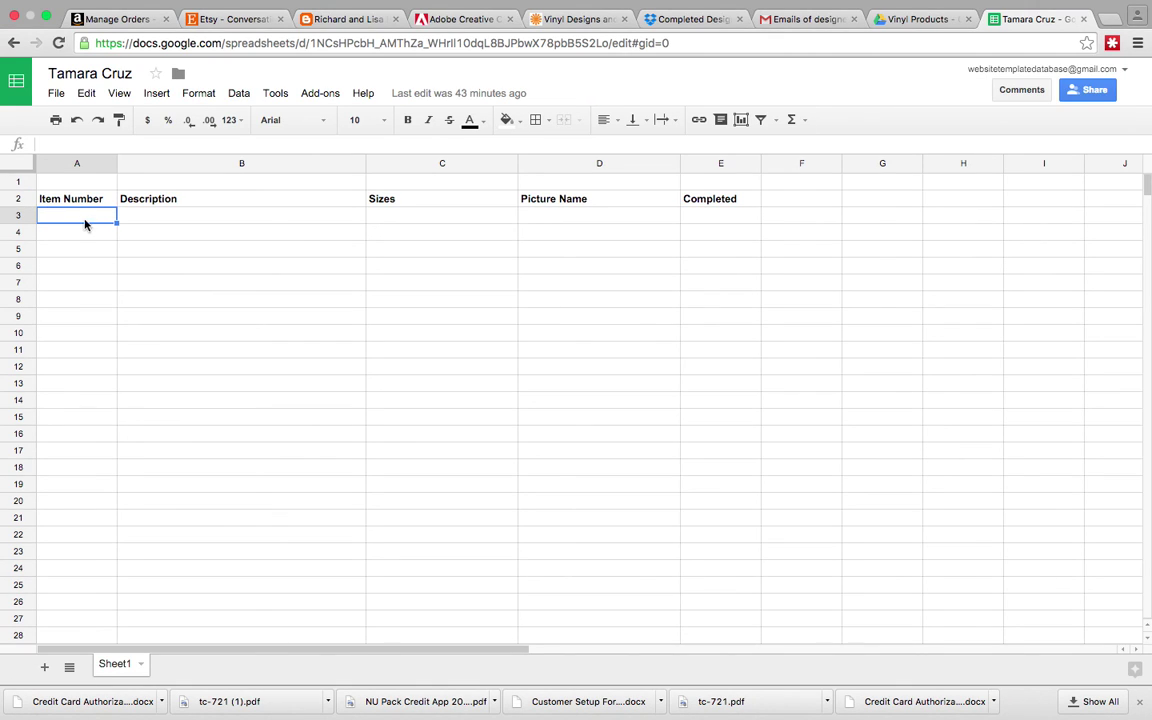
click(166, 219)
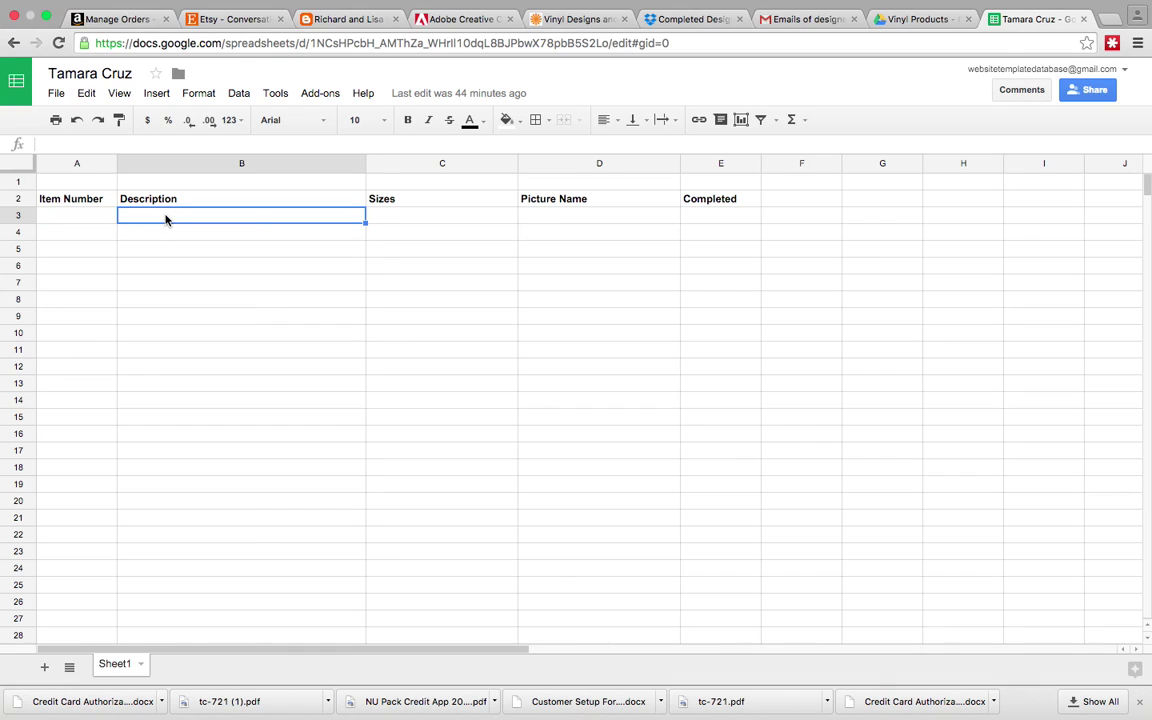
text(Happy )
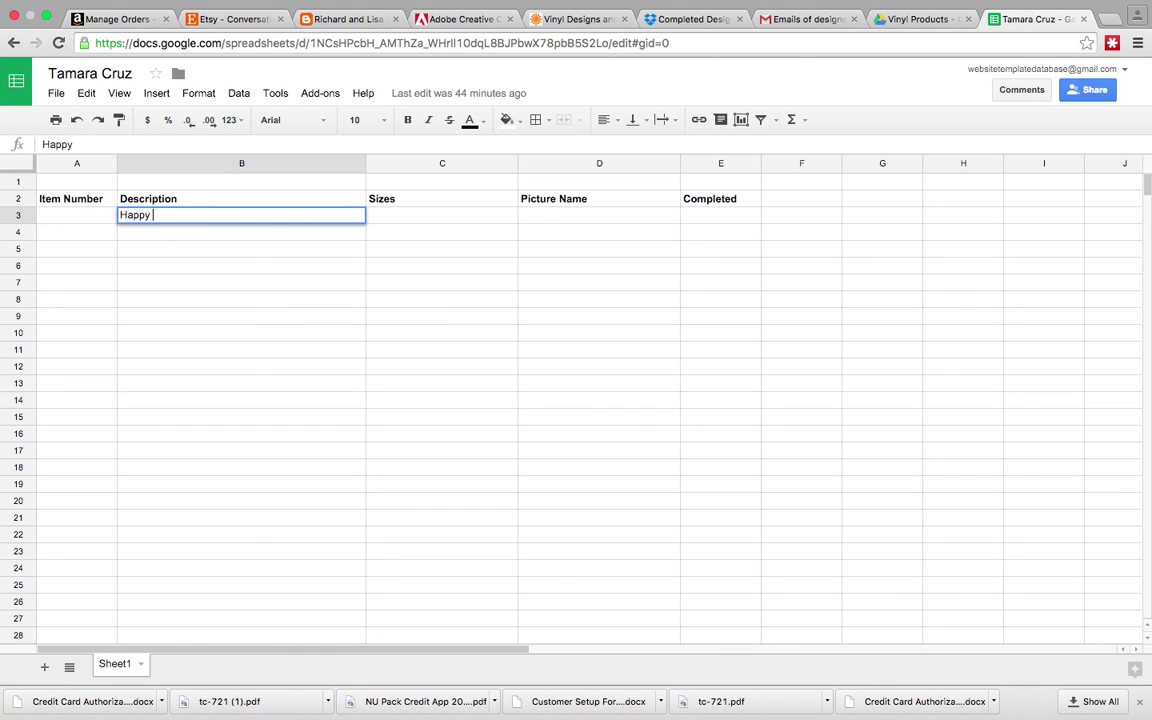
text(Birthday)
click(417, 216)
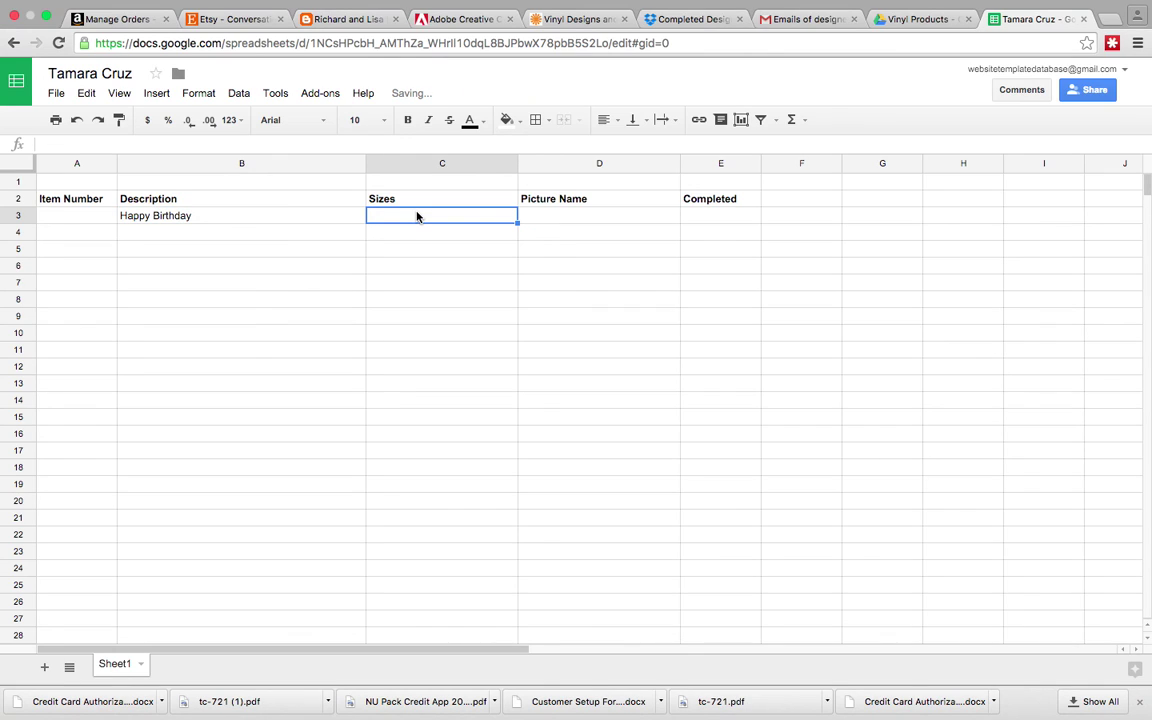
text(12inx8in)
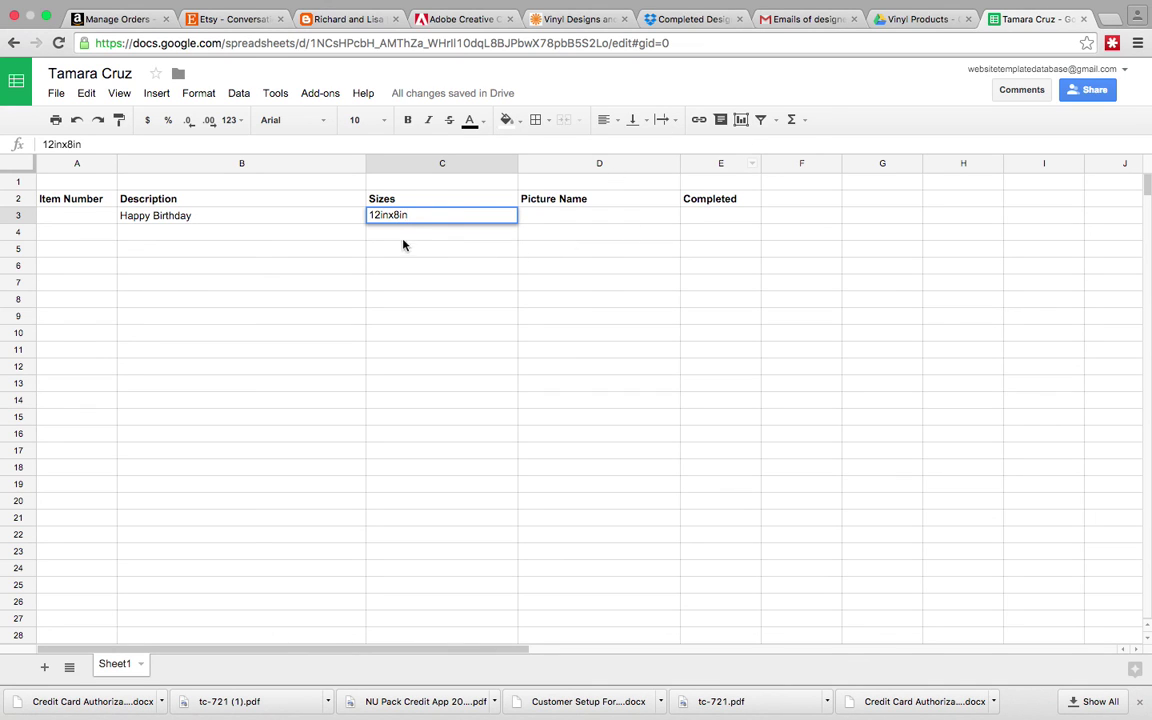
Step: Set the Happy Birthday text width to 18 in using the Transform panel's W field
key(ctrl+Left)
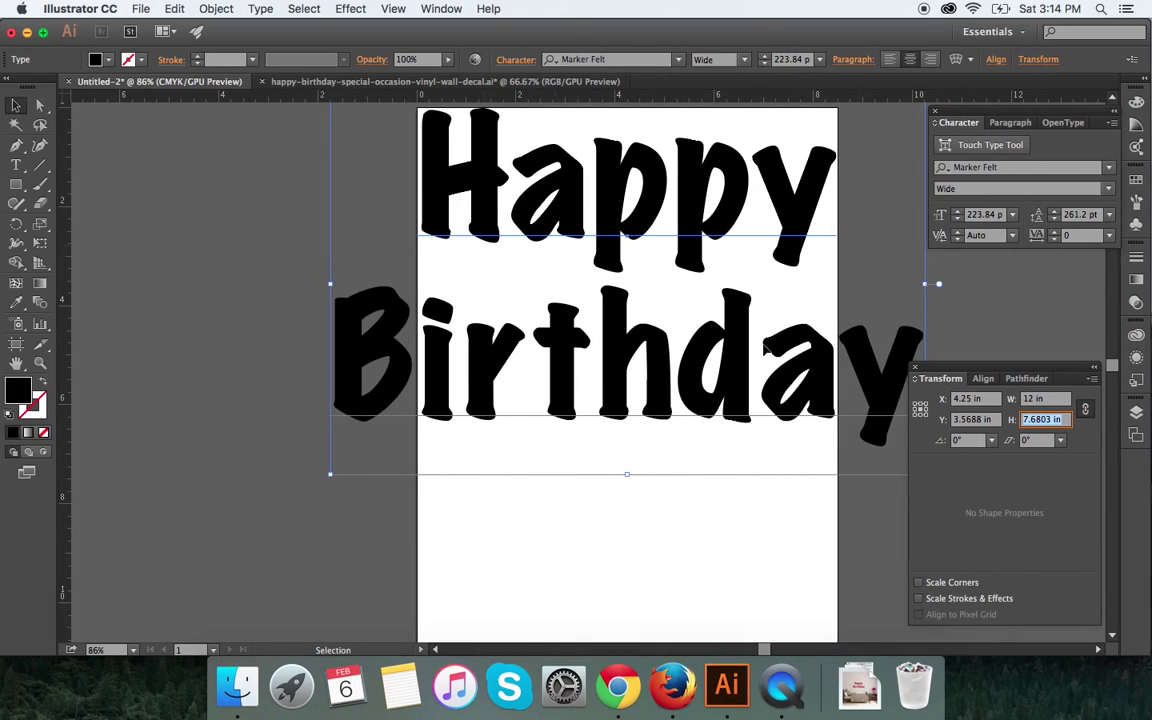
click(1031, 401)
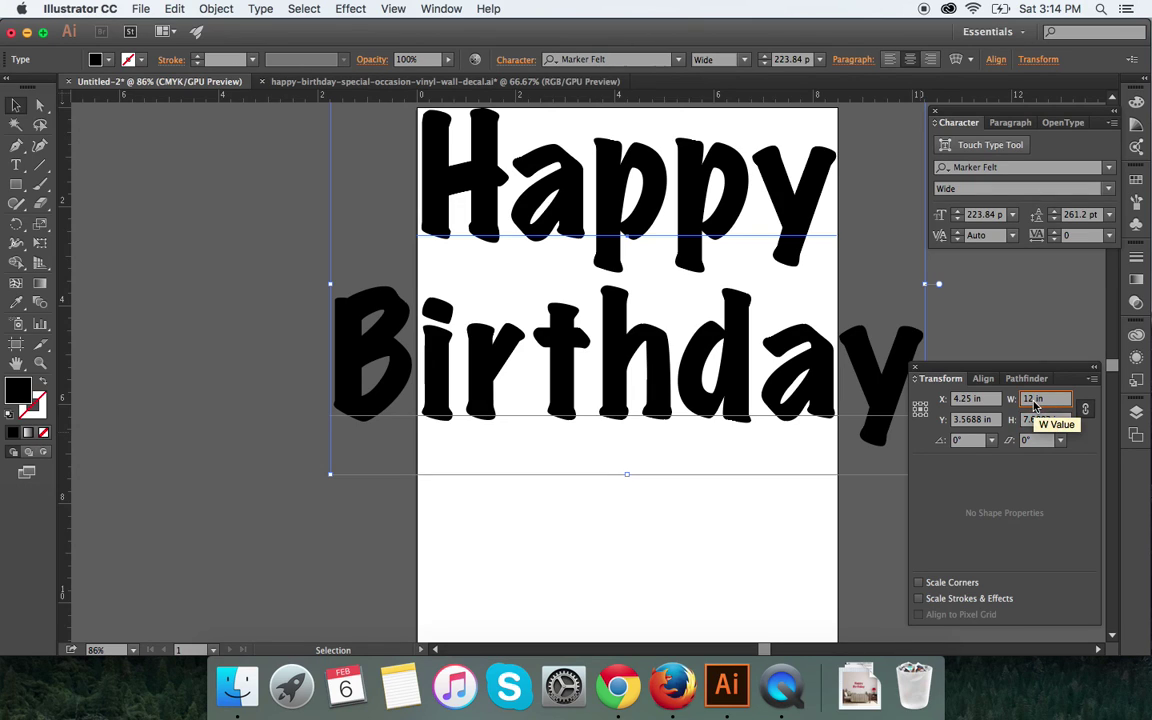
text(18)
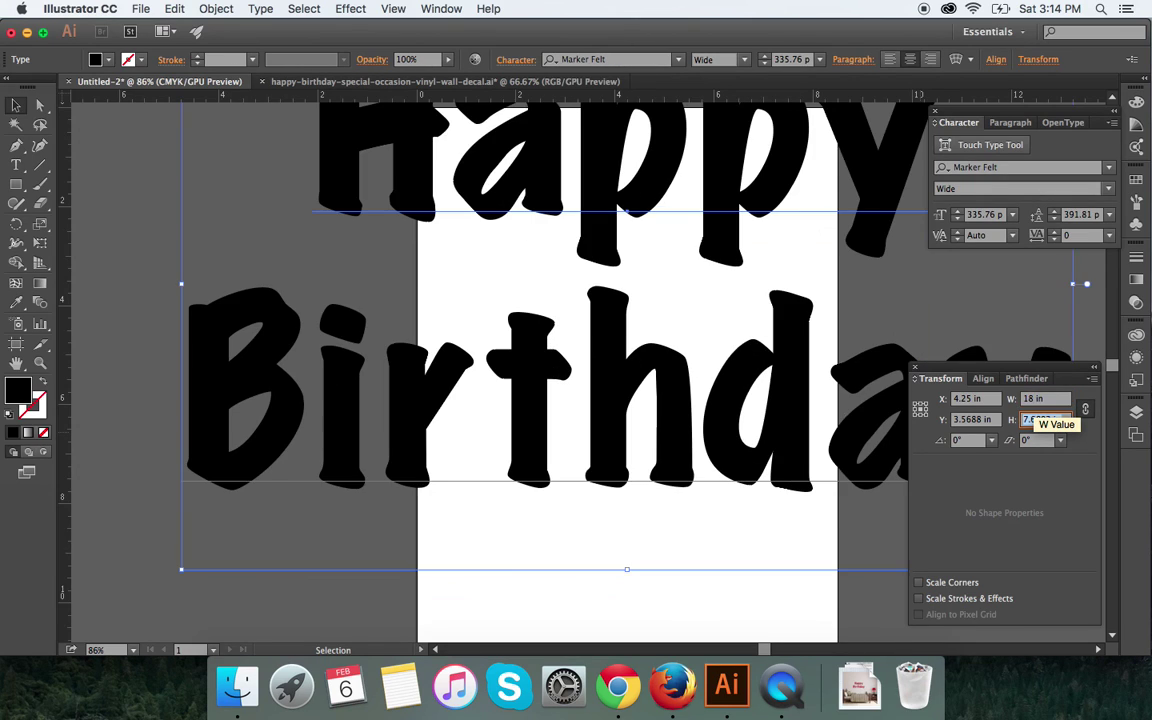
key(Tab)
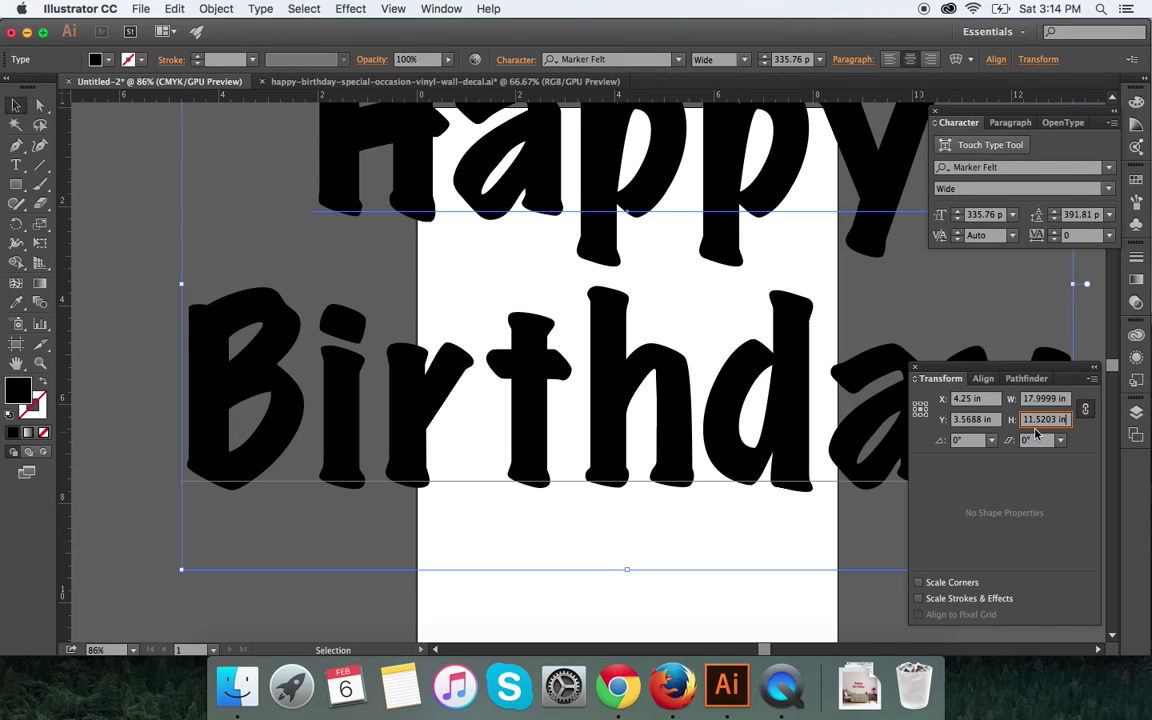
Step: Log the 18inx11.5in size in the spreadsheet's Sizes column under 12inx8in
key(super+Tab)
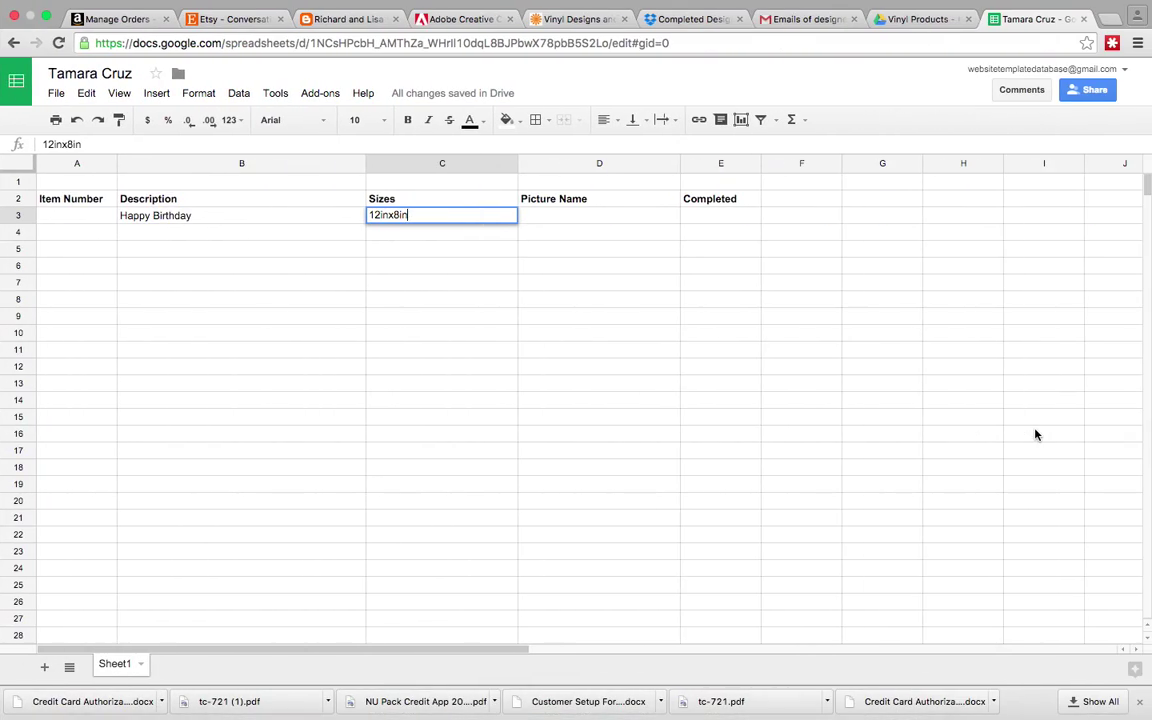
key(Return)
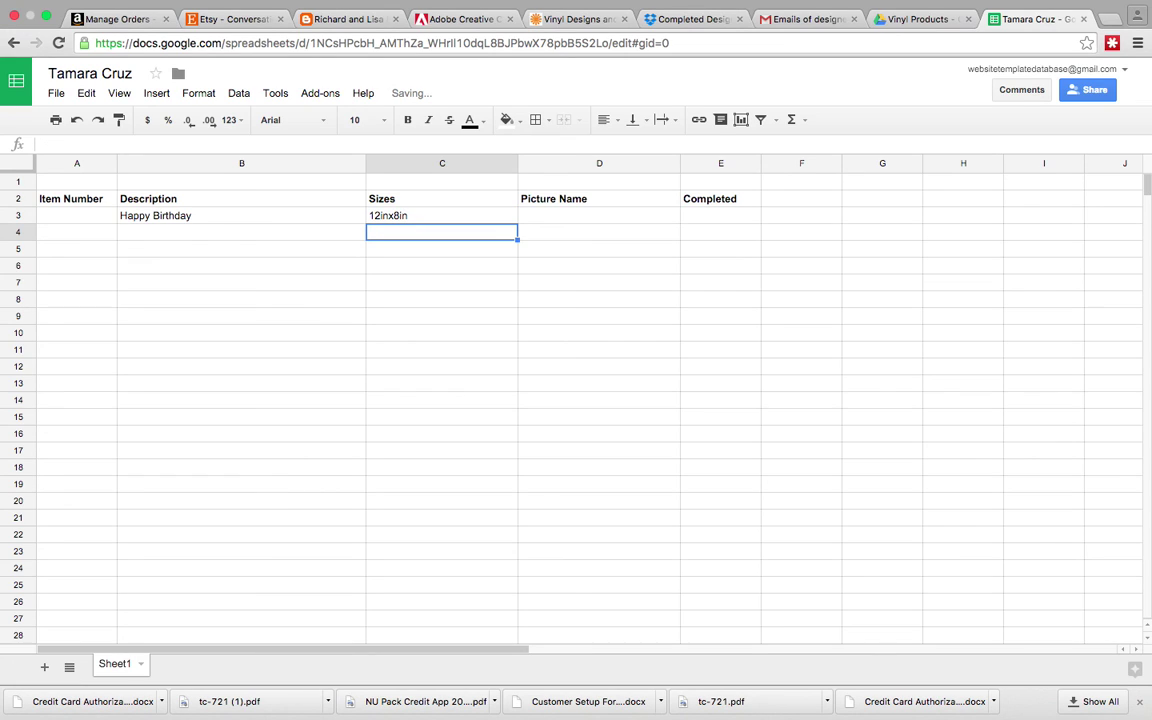
text(18inx)
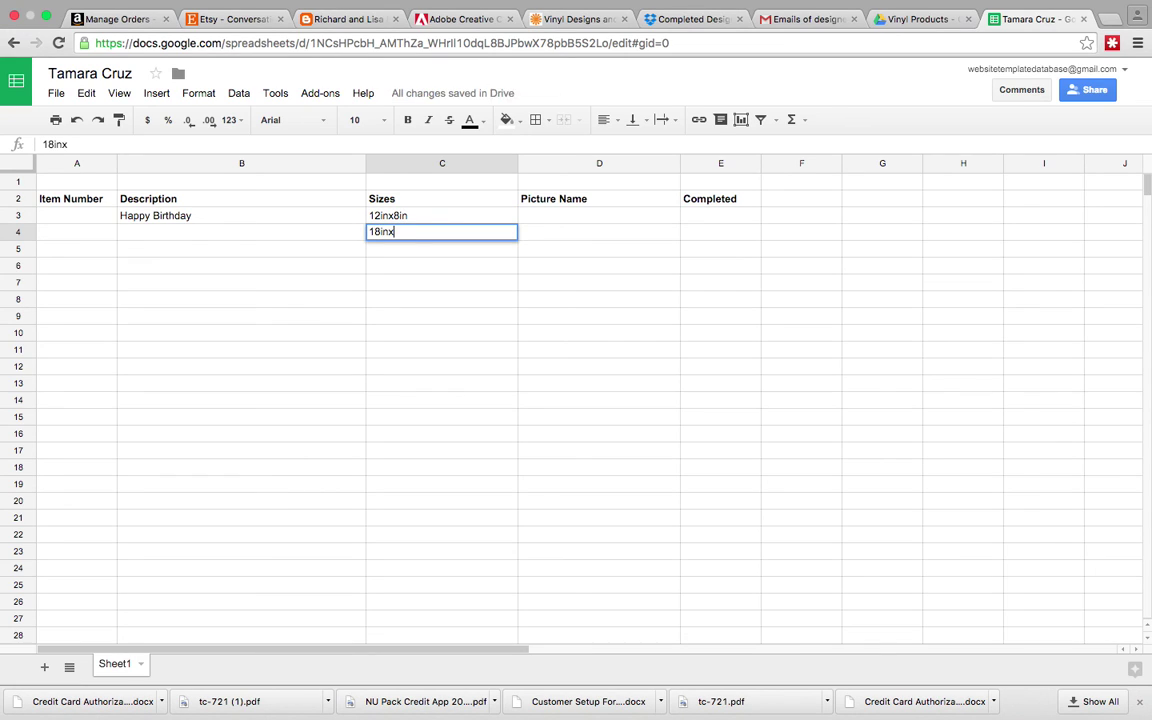
text(11.5in)
key(Return)
Step: Resize the text to 24 in wide and log 24inx15in in the spreadsheet
key(super+Tab)
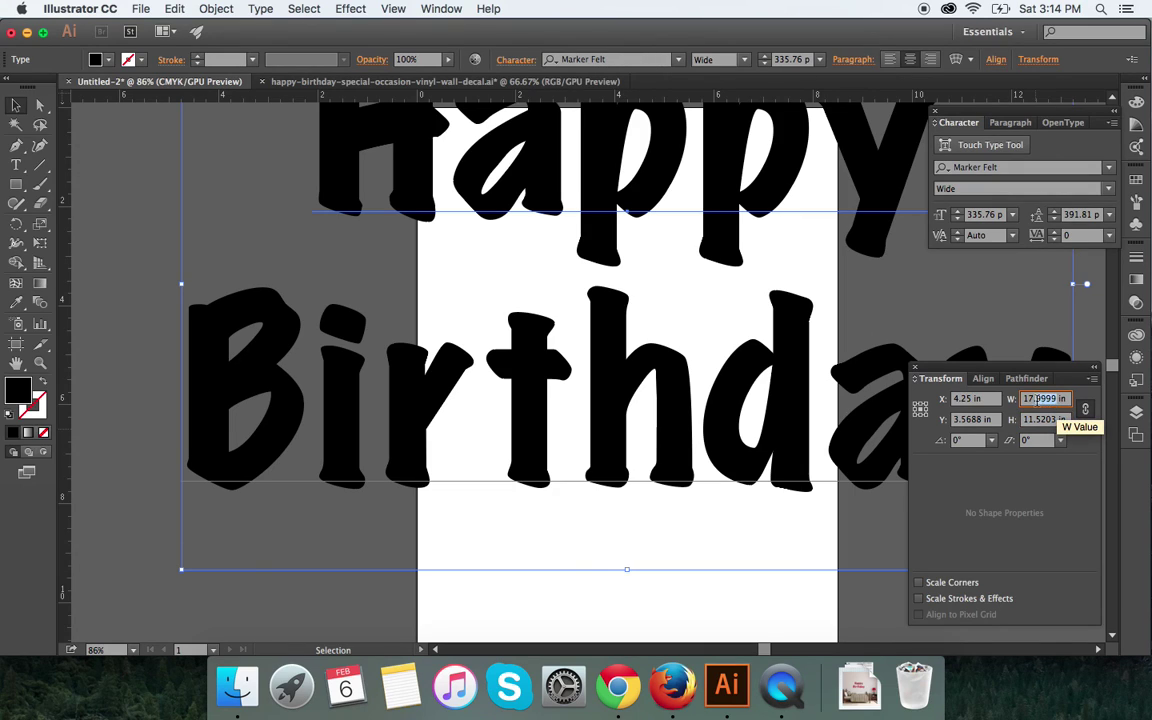
click(1016, 400)
text(24)
key(Tab)
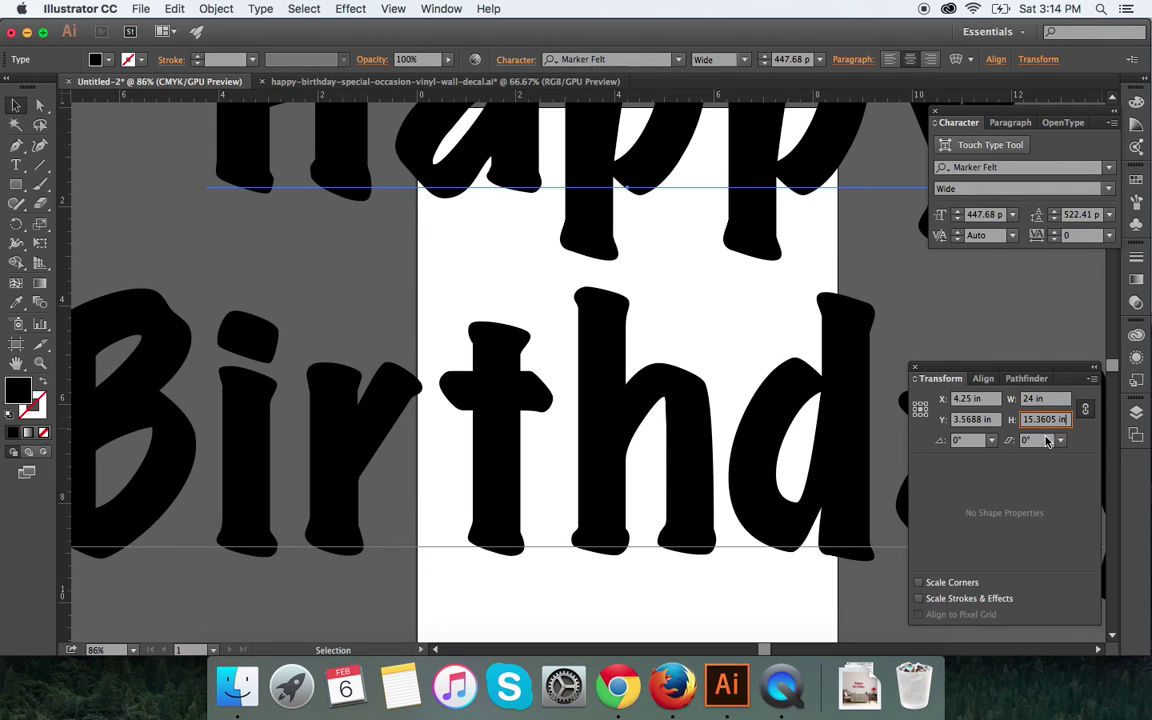
key(super+Tab)
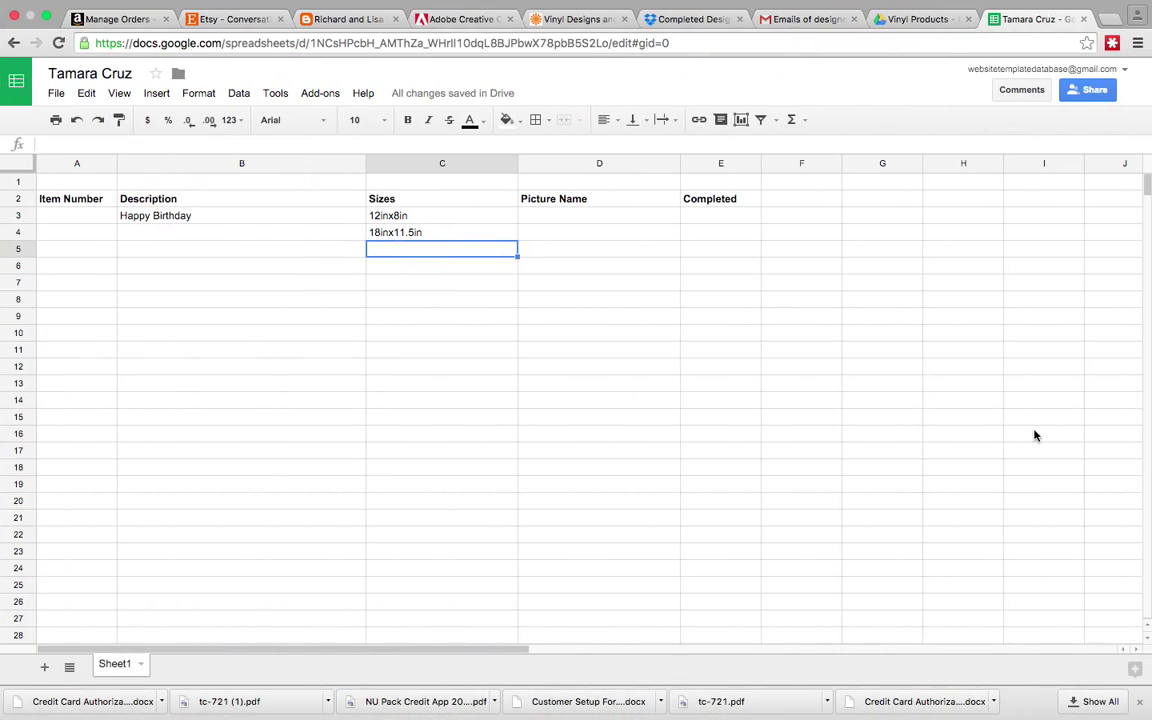
text(24inx)
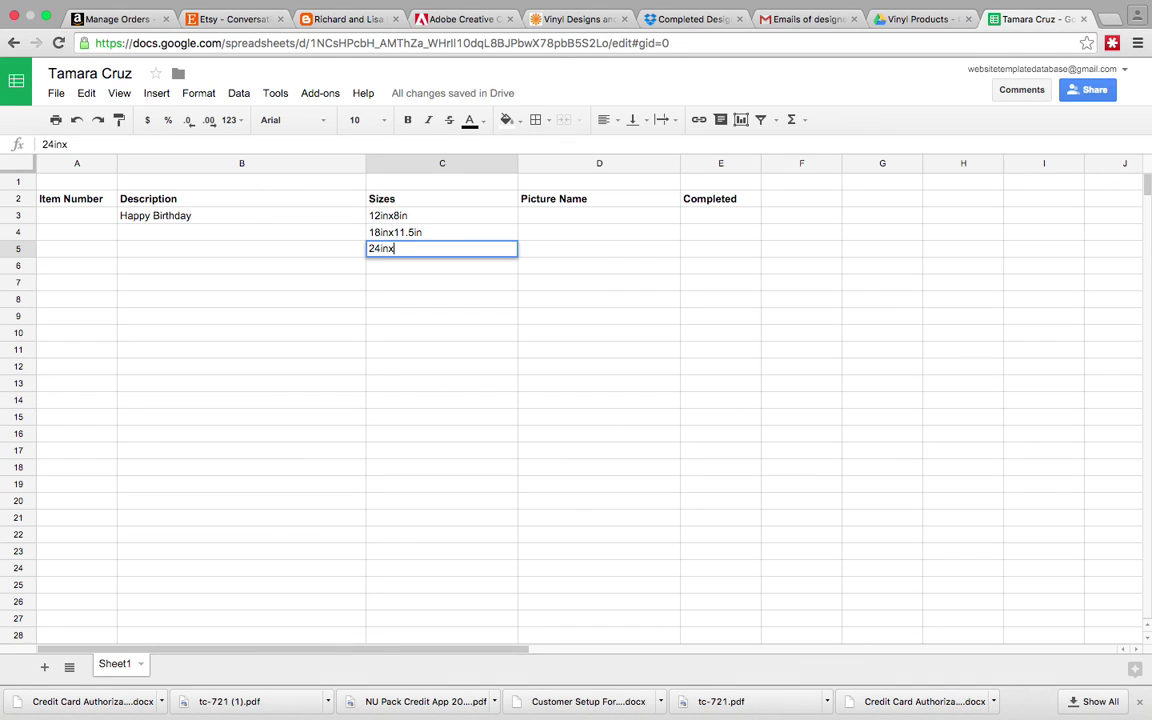
text(15in)
key(Return)
Step: Resize the lettering to 36 in wide, then correct it to 34 in wide
key(super+Tab)
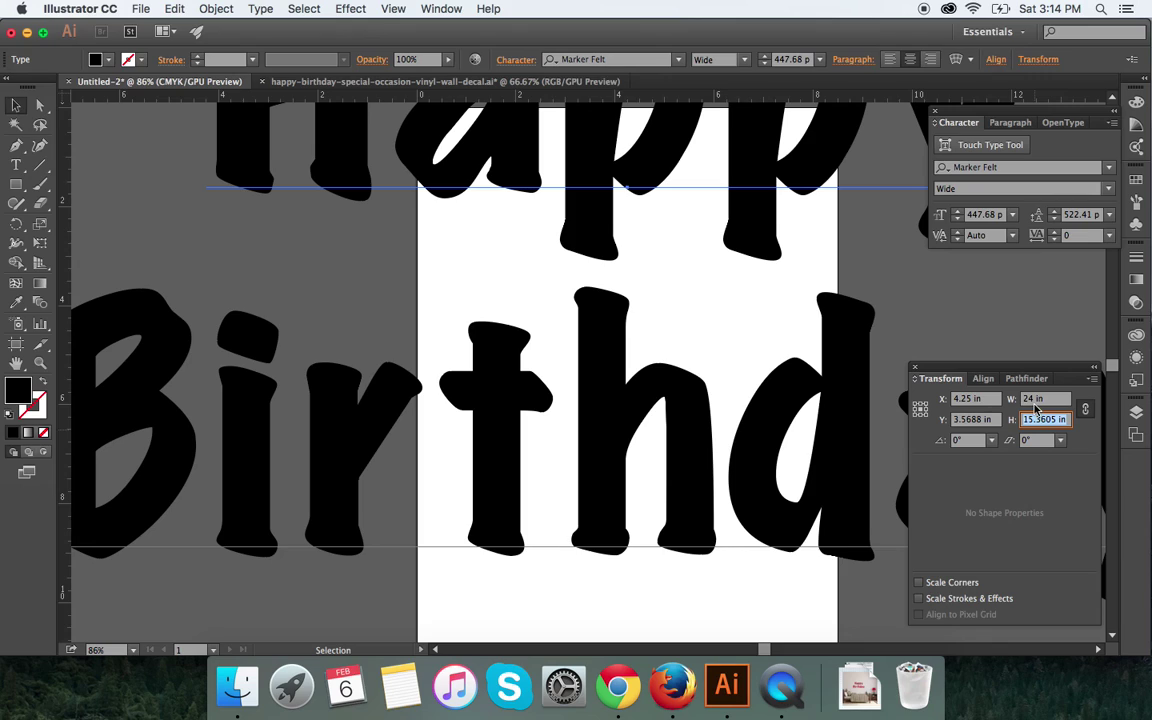
double_click(1026, 399)
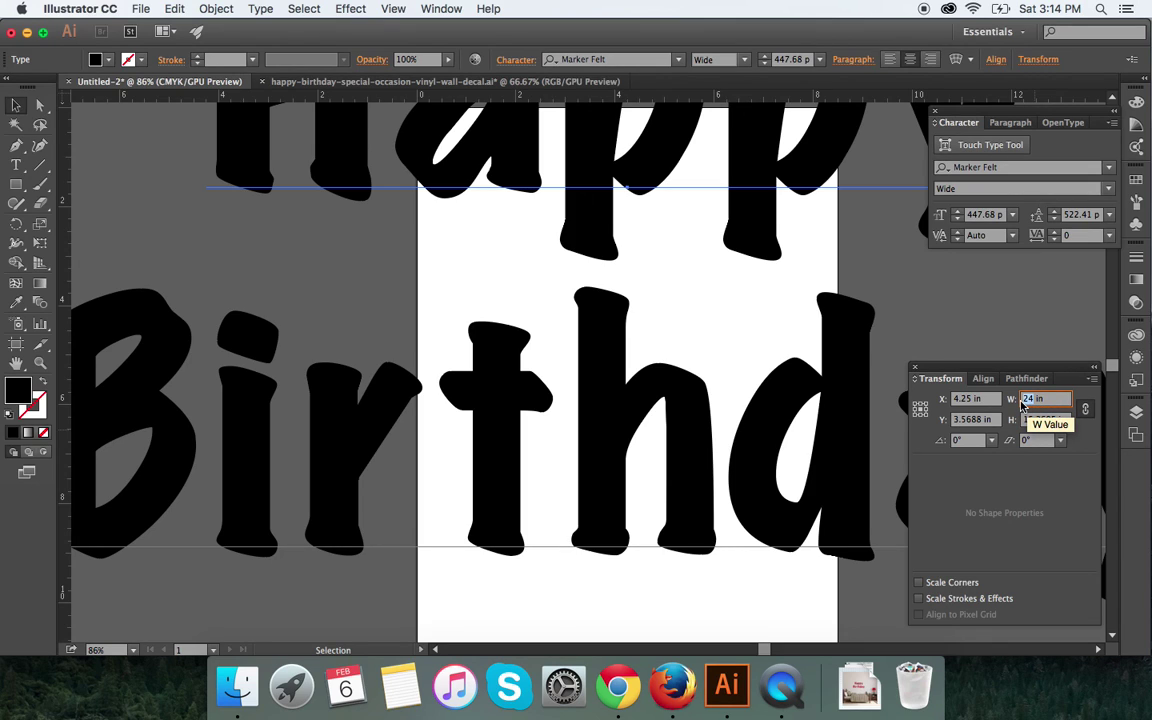
text(36)
key(Tab)
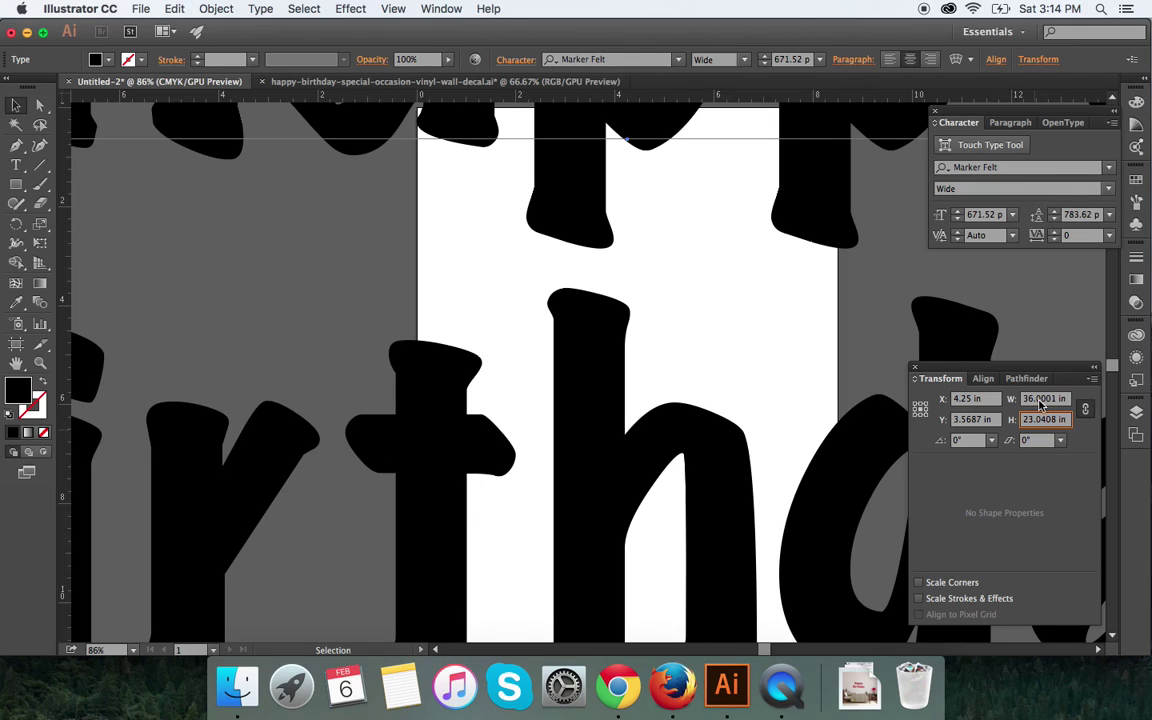
key(shift+Tab)
text(34)
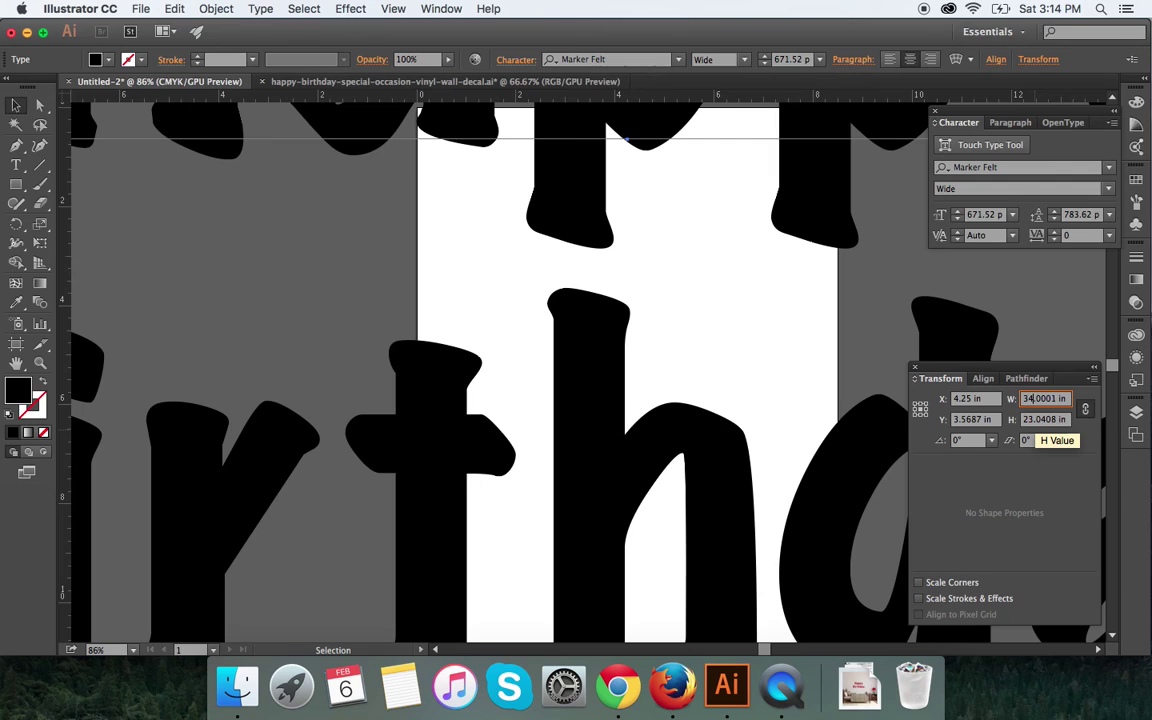
key(Tab)
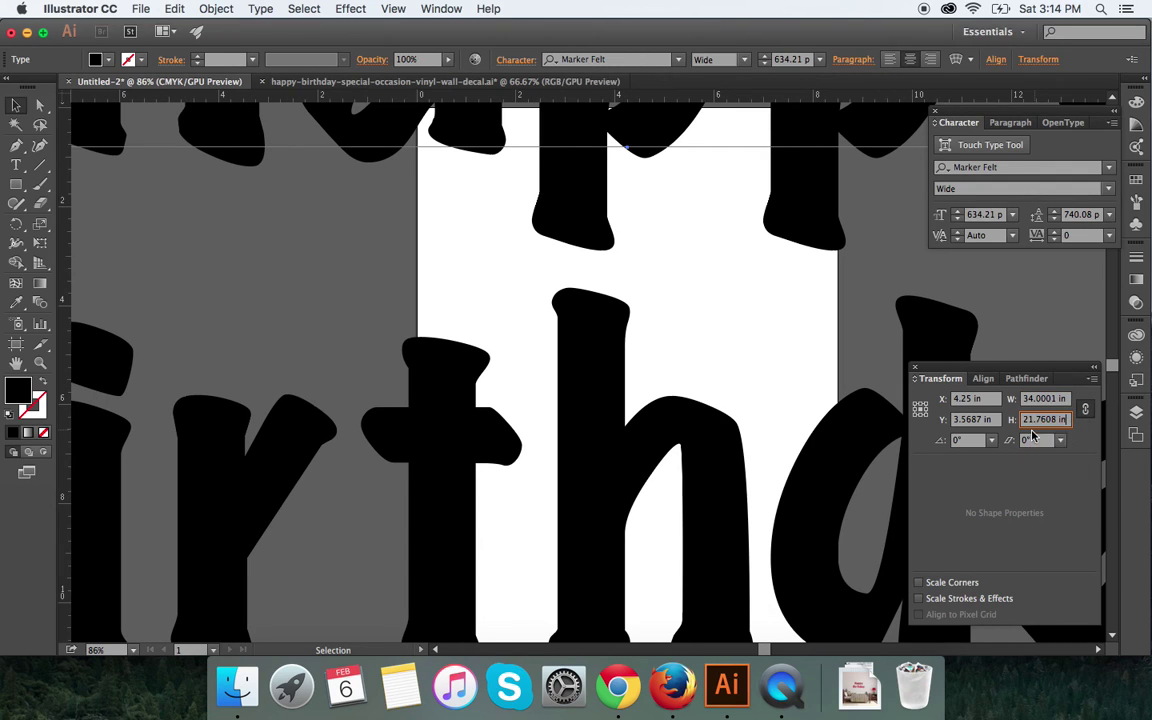
Step: Log the 34-inch size as 34x22 in cell C6, correcting the height from 21
key(ctrl+Right)
text(34x21)
key(ctrl+Left)
key(ctrl+Right)
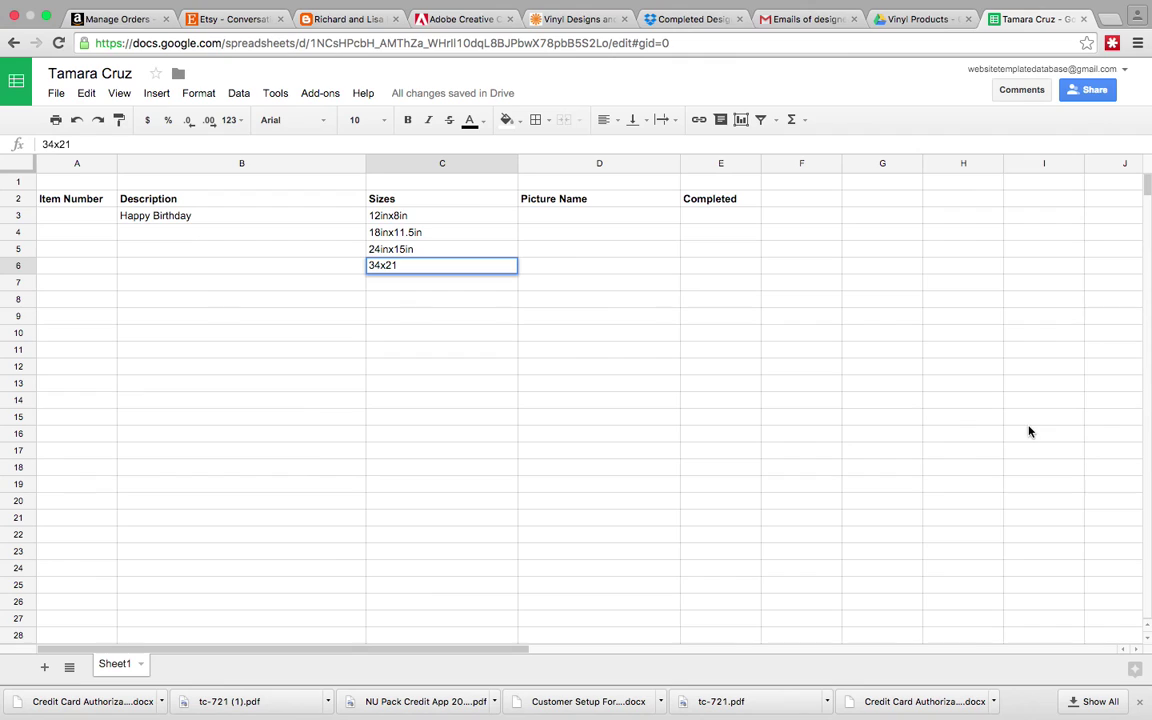
key(BackSpace)
text(2)
key(Left)
key(Left)
key(Right)
key(Right)
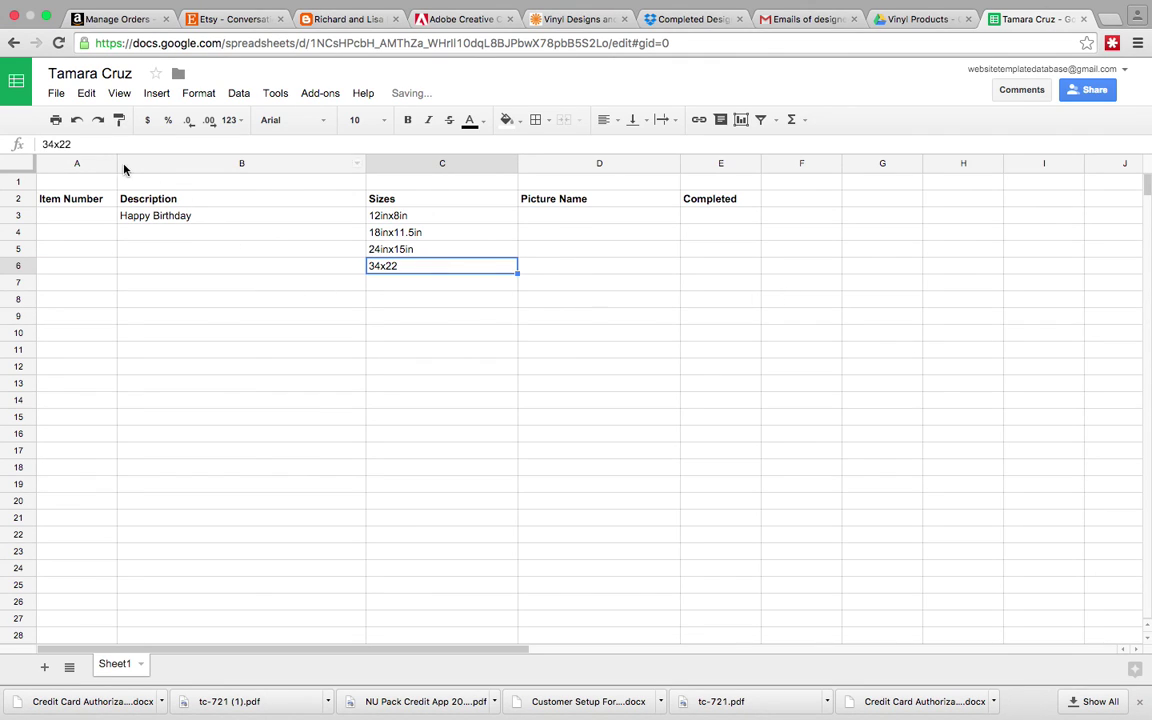
Step: Change the C6 entry from 34x22 to 34inx22in and move it back into C6
scroll(123, 170, right, 2)
right_click(57, 143)
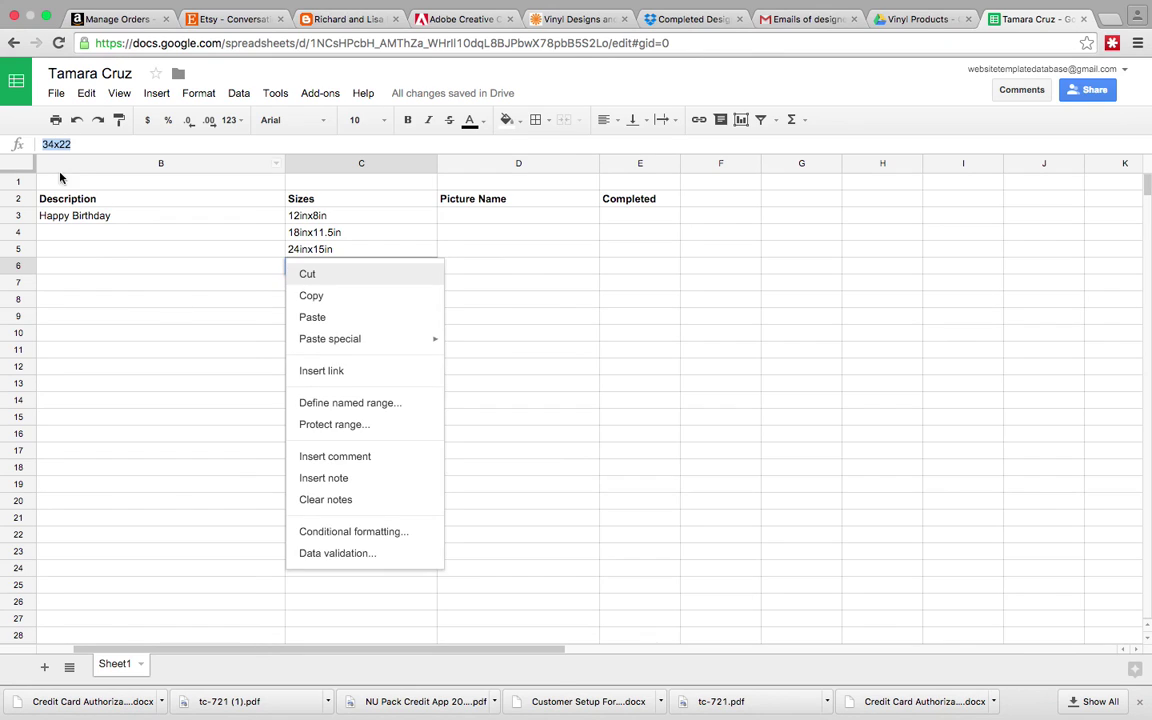
scroll(59, 162, down, 1)
click(51, 146)
text(inx22)
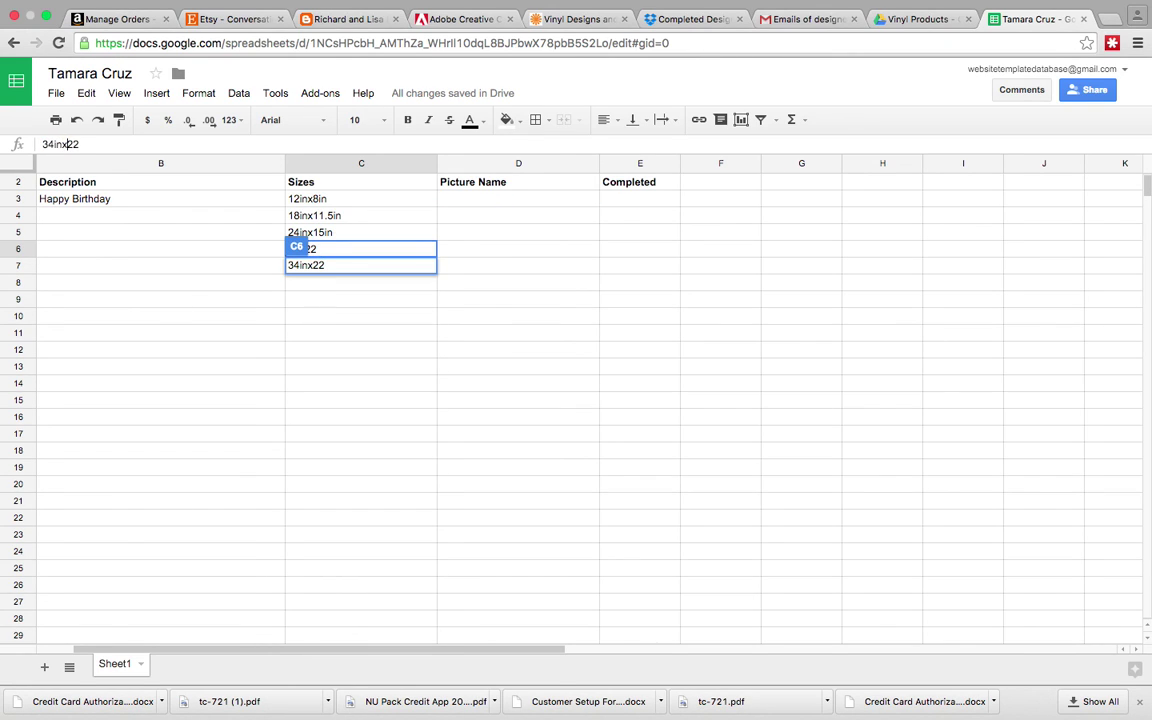
text(in)
drag(281, 277, 281, 279)
click(281, 292)
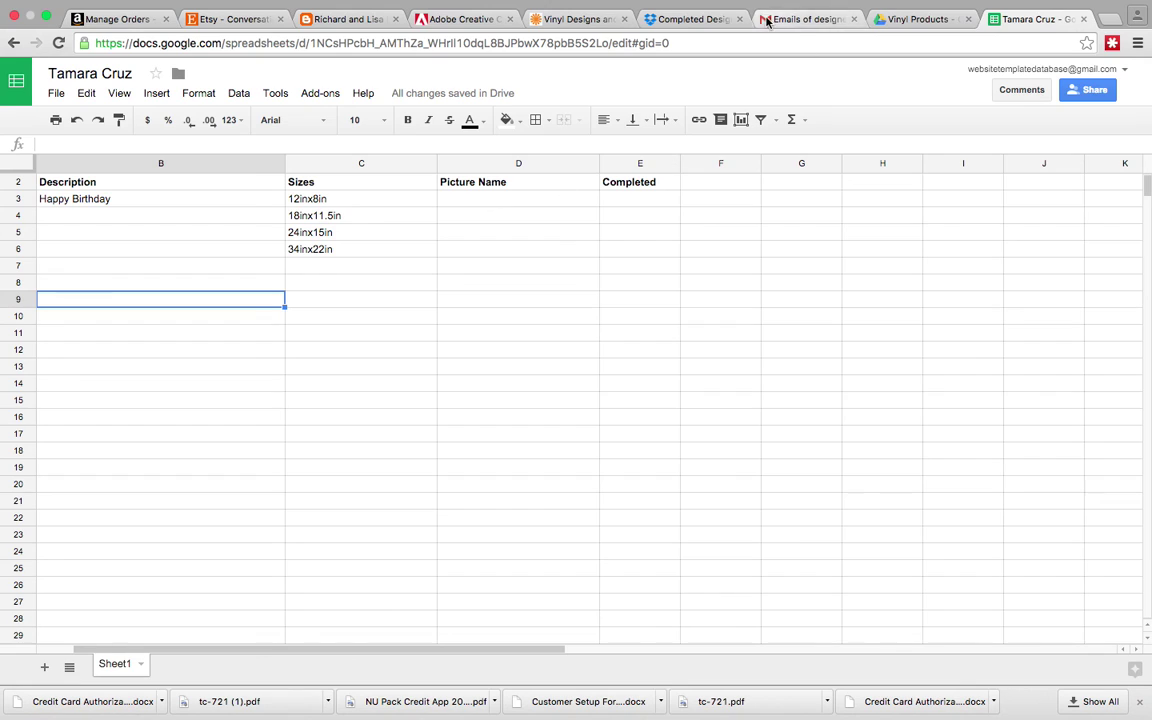
Step: Upload the happy-birthday decal JPEG from Documents into the client's Completed Designs folder
click(665, 20)
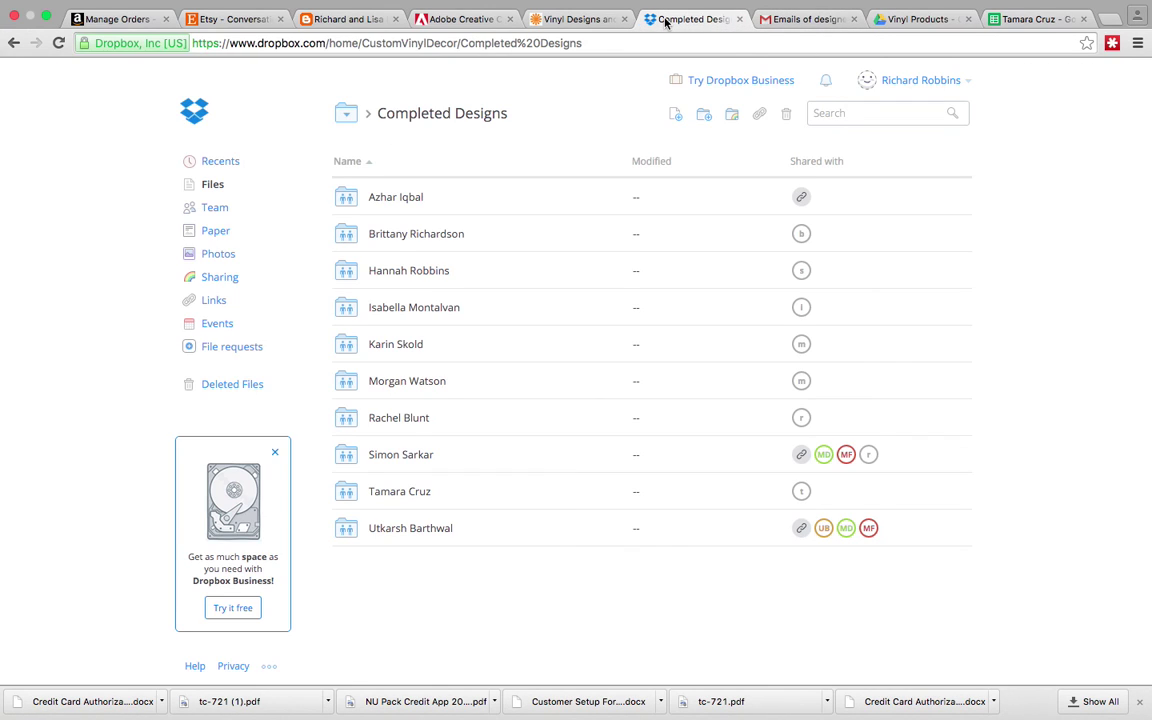
click(382, 498)
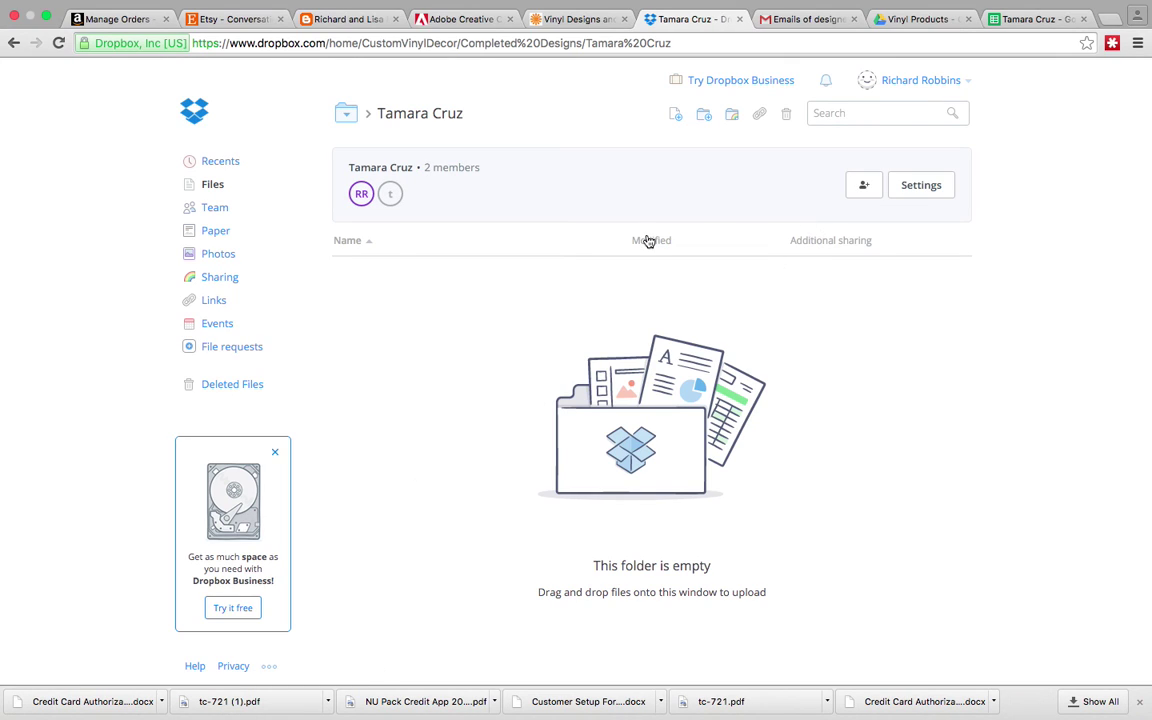
click(675, 116)
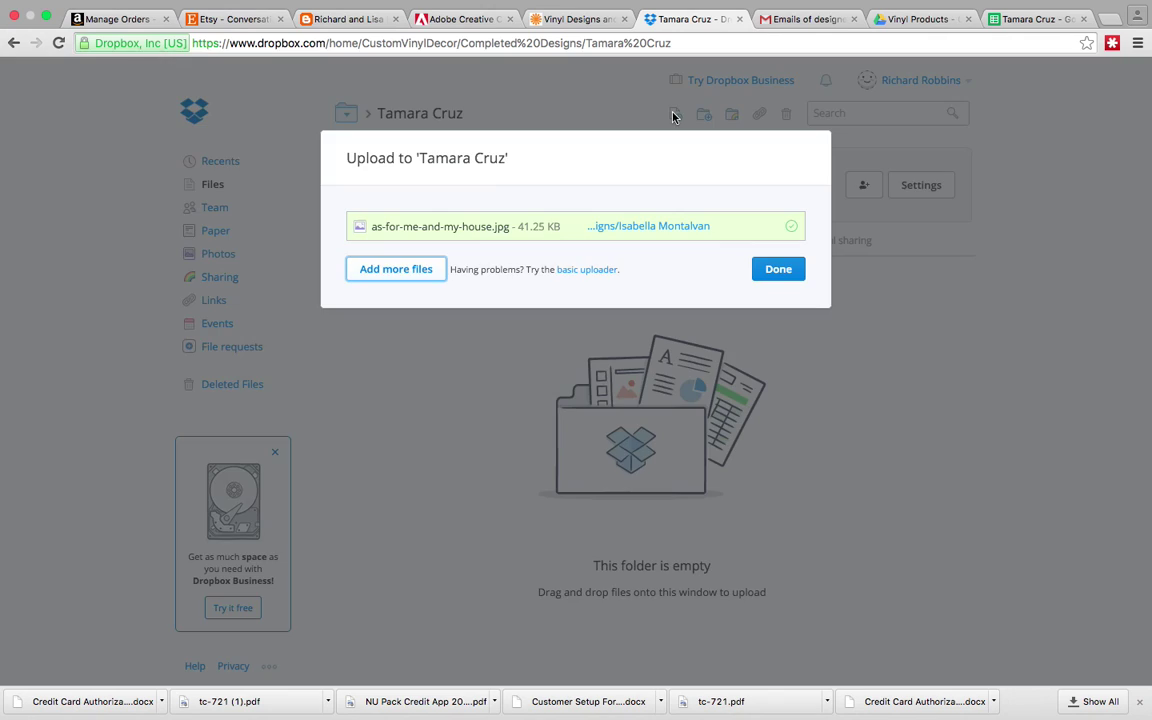
click(396, 269)
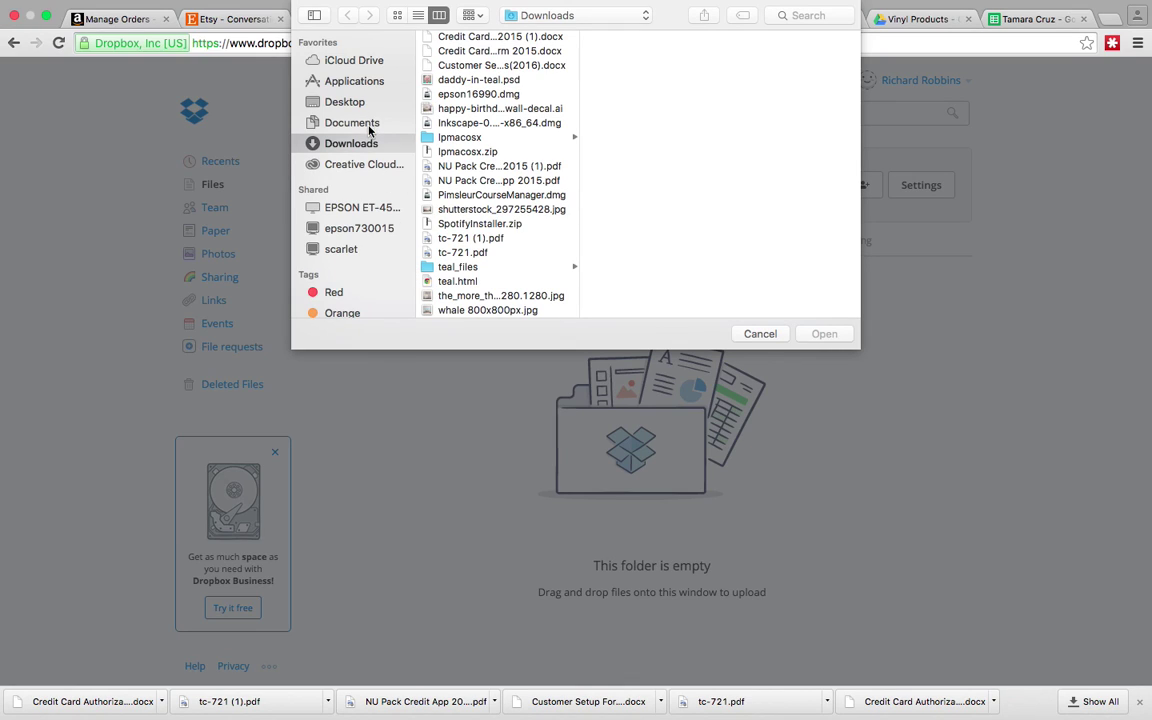
click(370, 122)
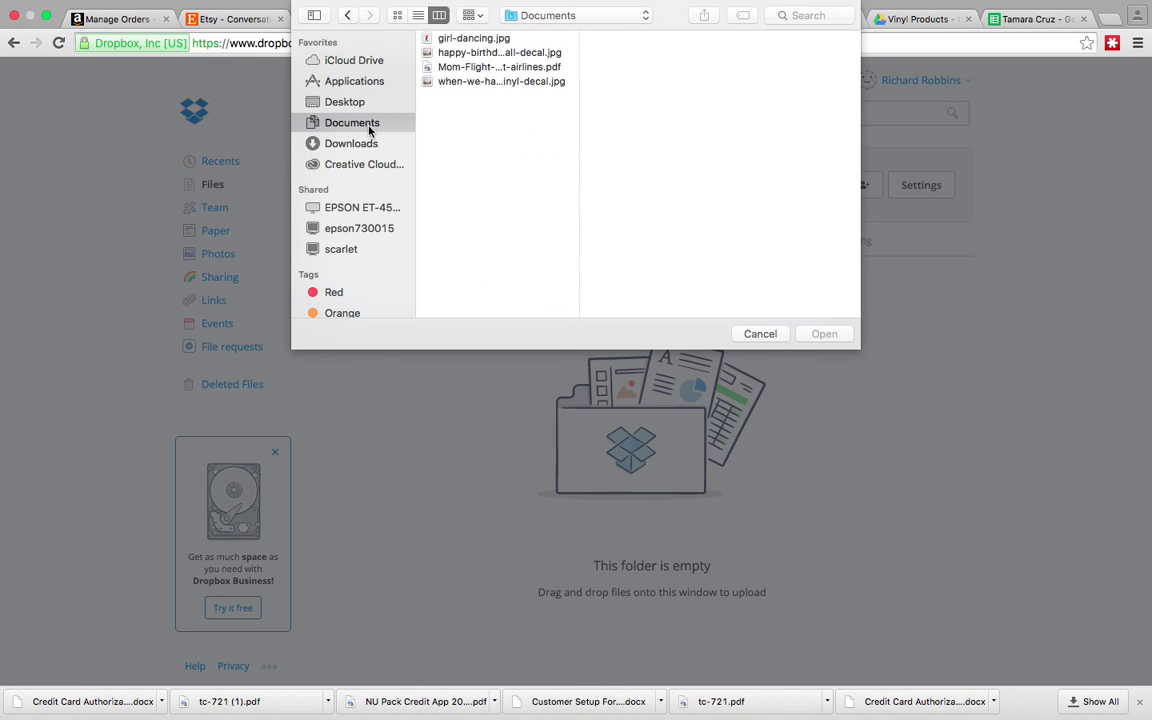
click(491, 57)
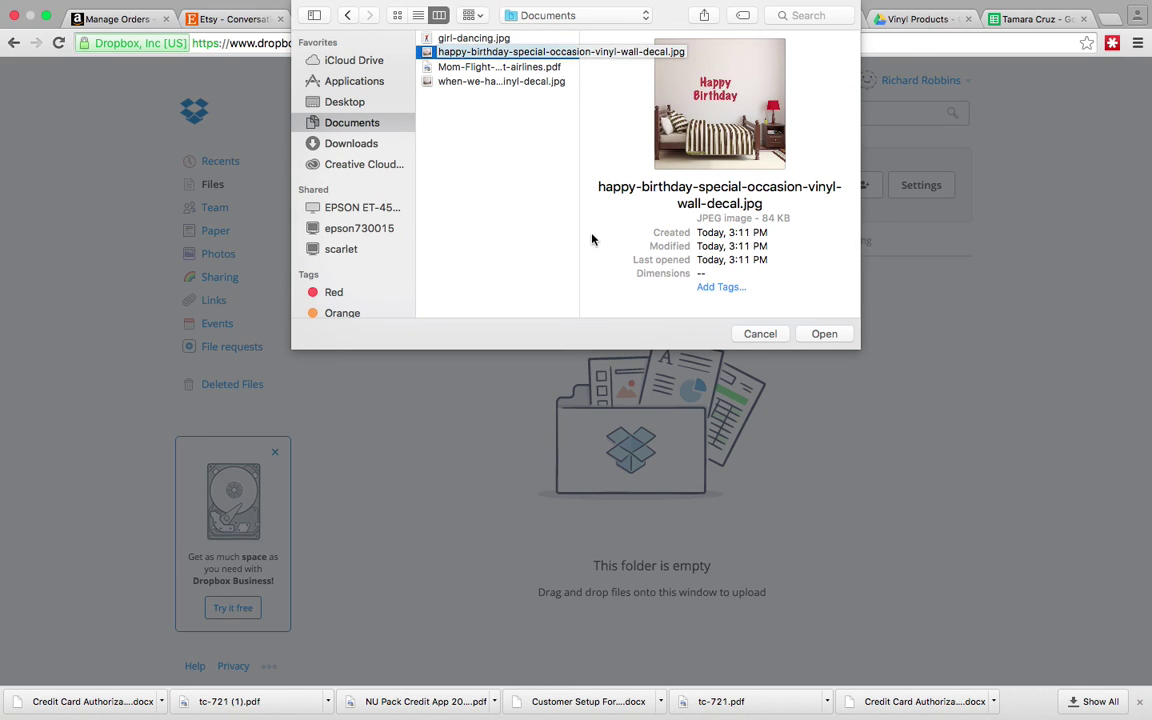
click(824, 334)
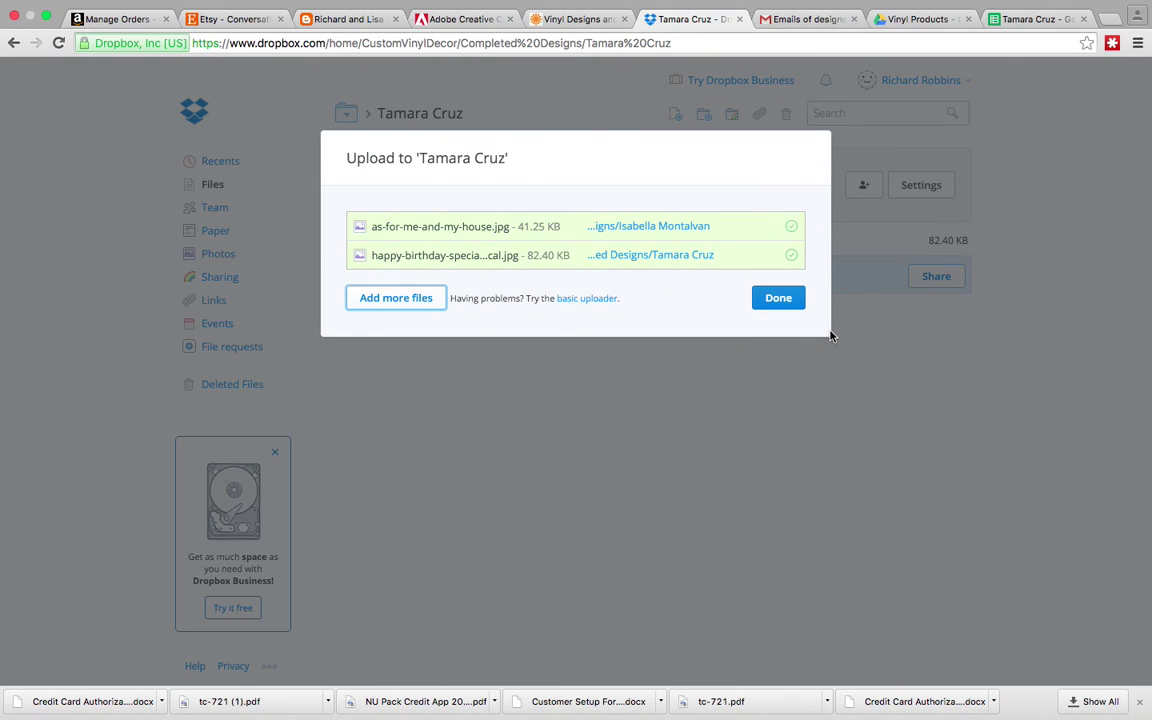
key(super+Tab)
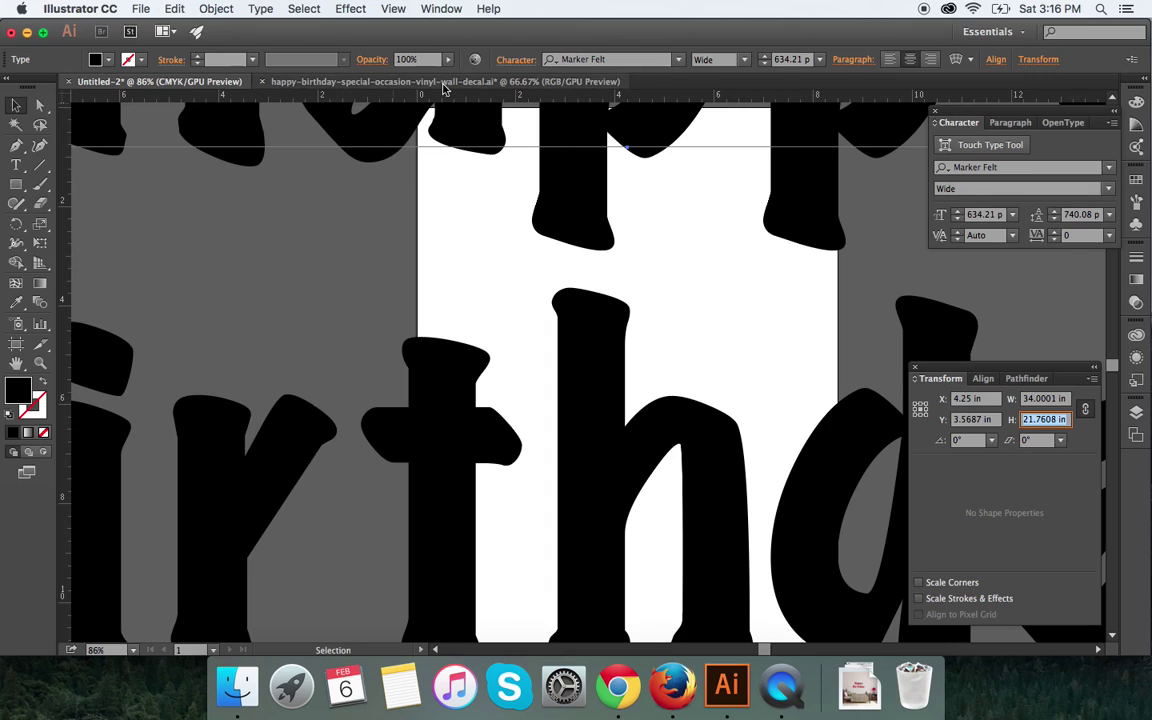
Step: Cancel Save As on the decal document and choose Add more files in Dropbox
click(442, 82)
click(141, 8)
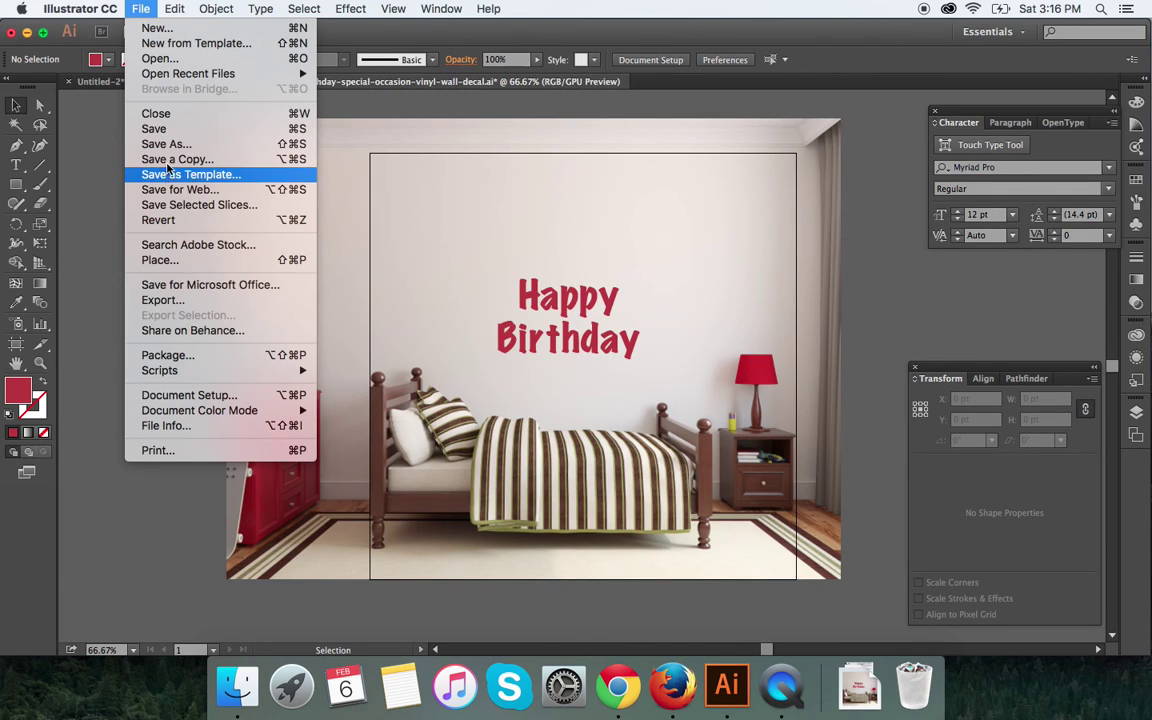
click(166, 144)
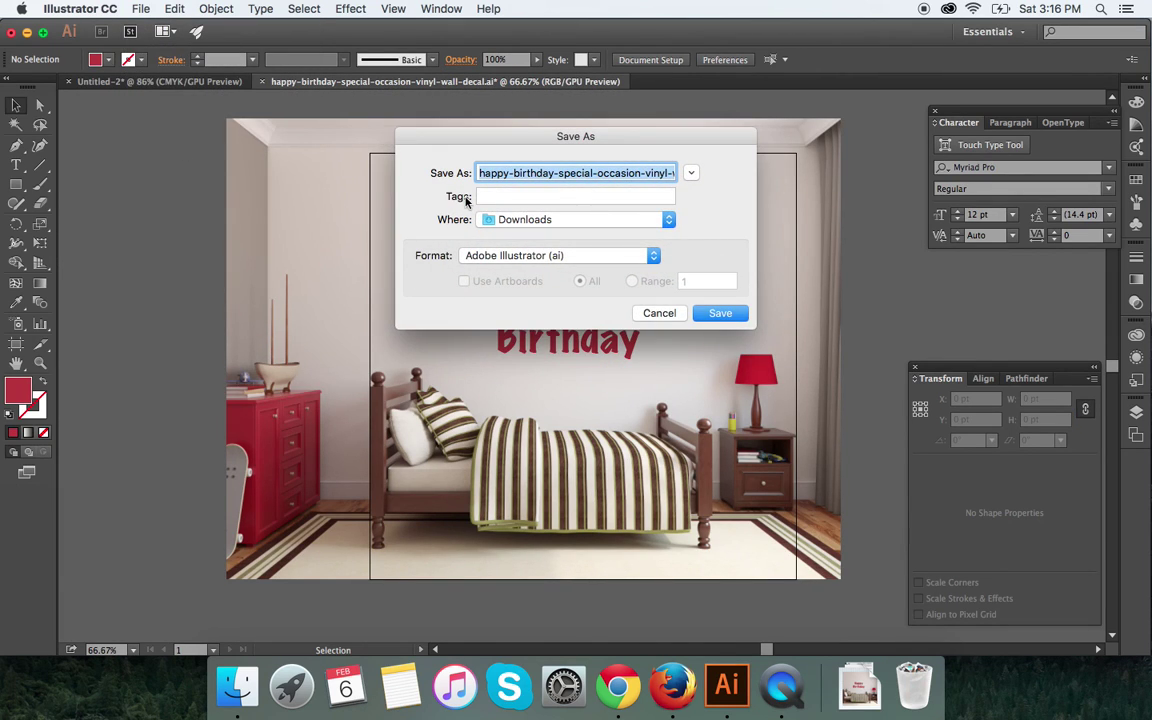
click(652, 313)
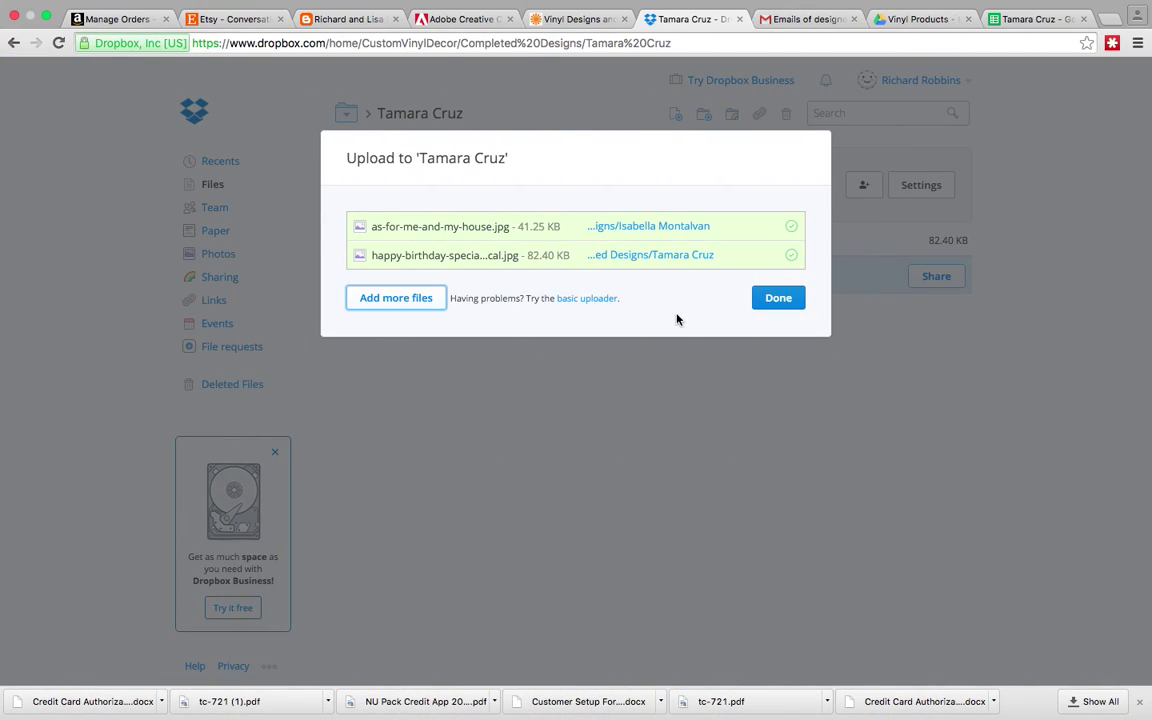
click(394, 300)
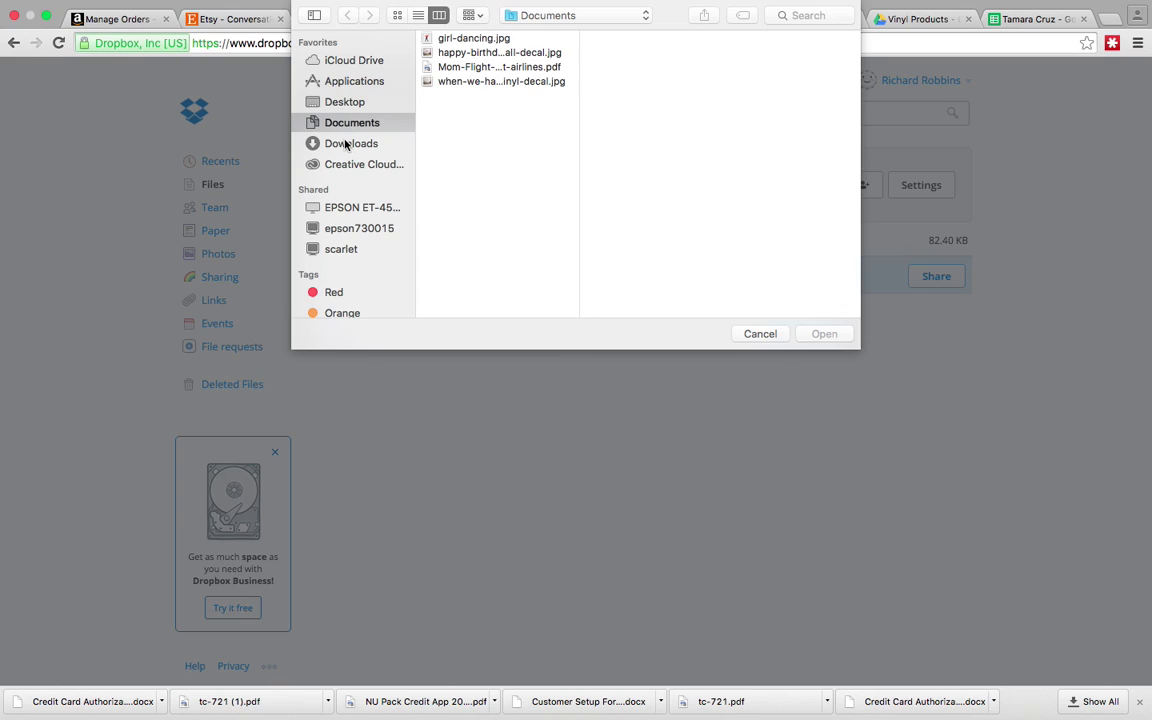
Step: Upload happy-birthday-special-occasion-vinyl-wall-decal.ai from Downloads to the client folder
click(313, 142)
click(446, 107)
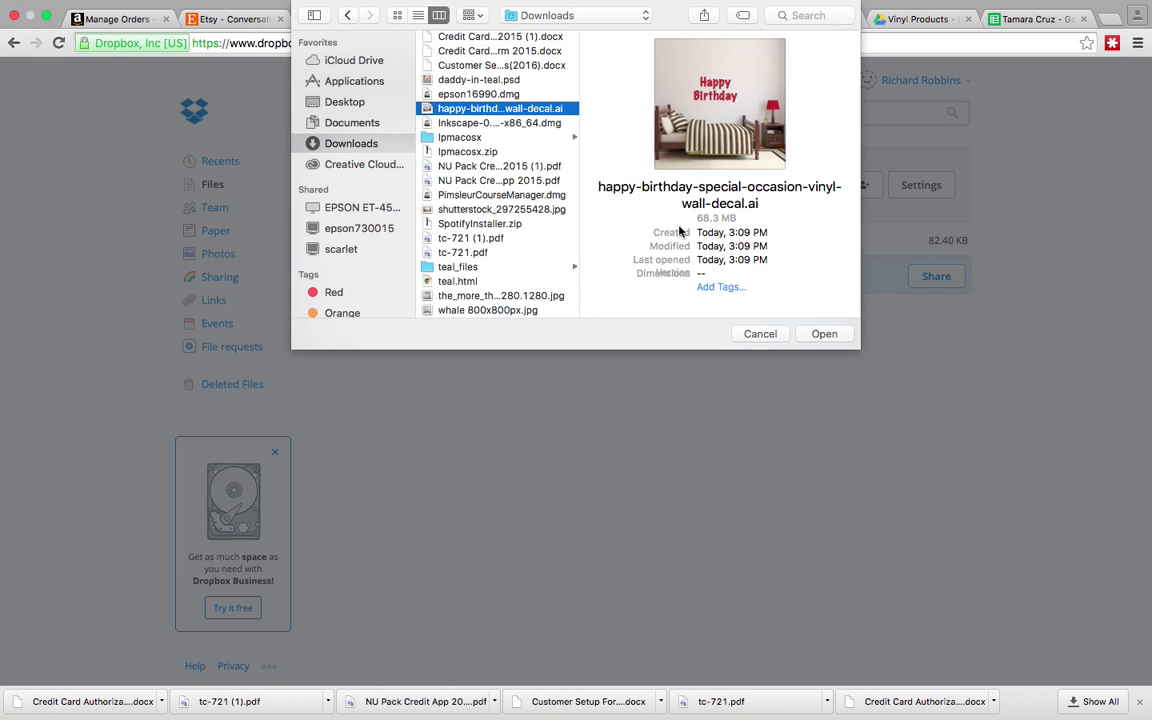
click(822, 334)
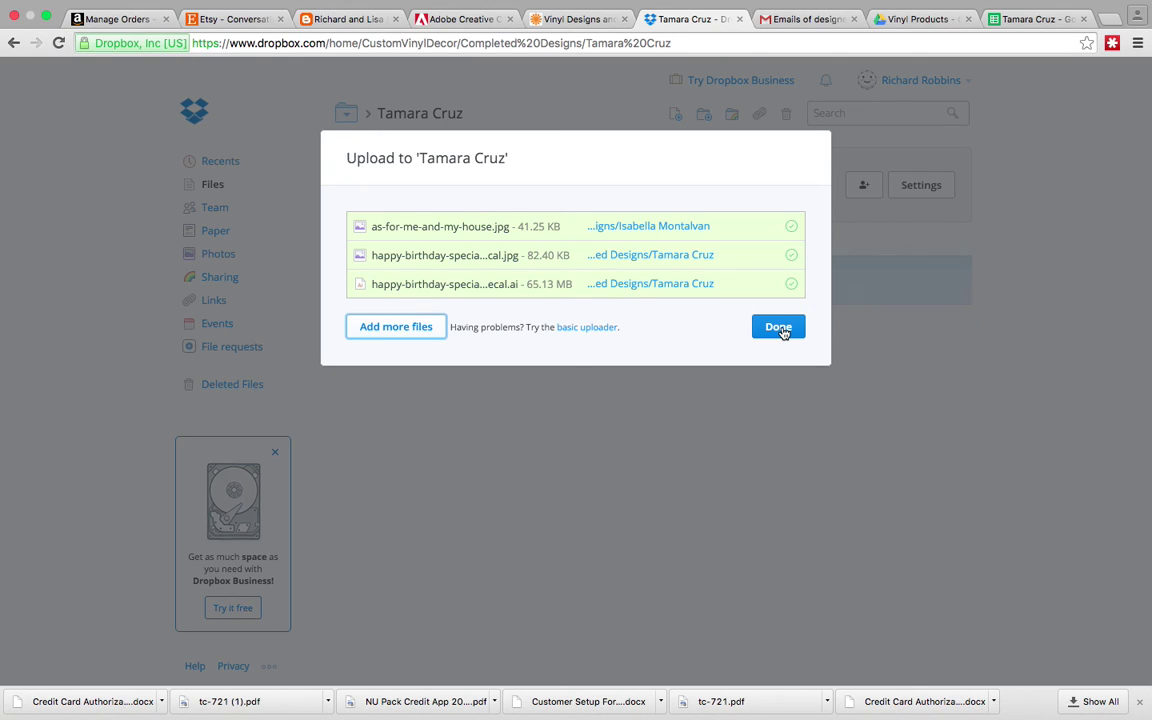
Step: Close the upload list, preview the decal JPEG and select its web address
click(779, 328)
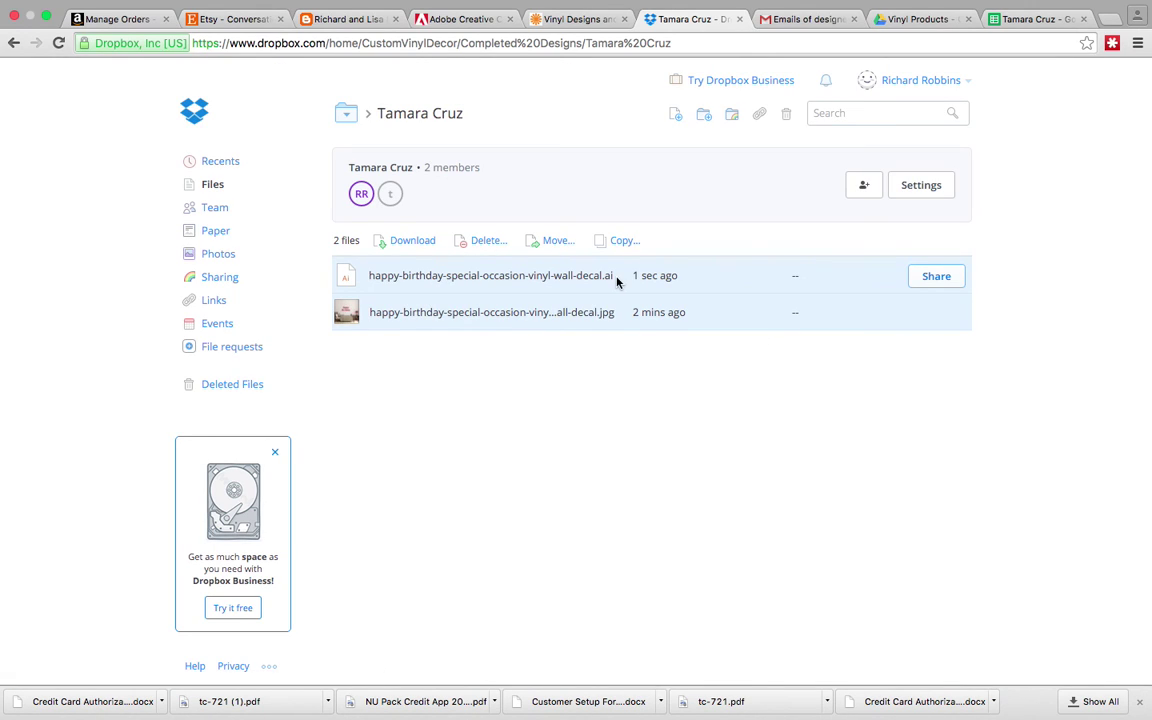
click(602, 313)
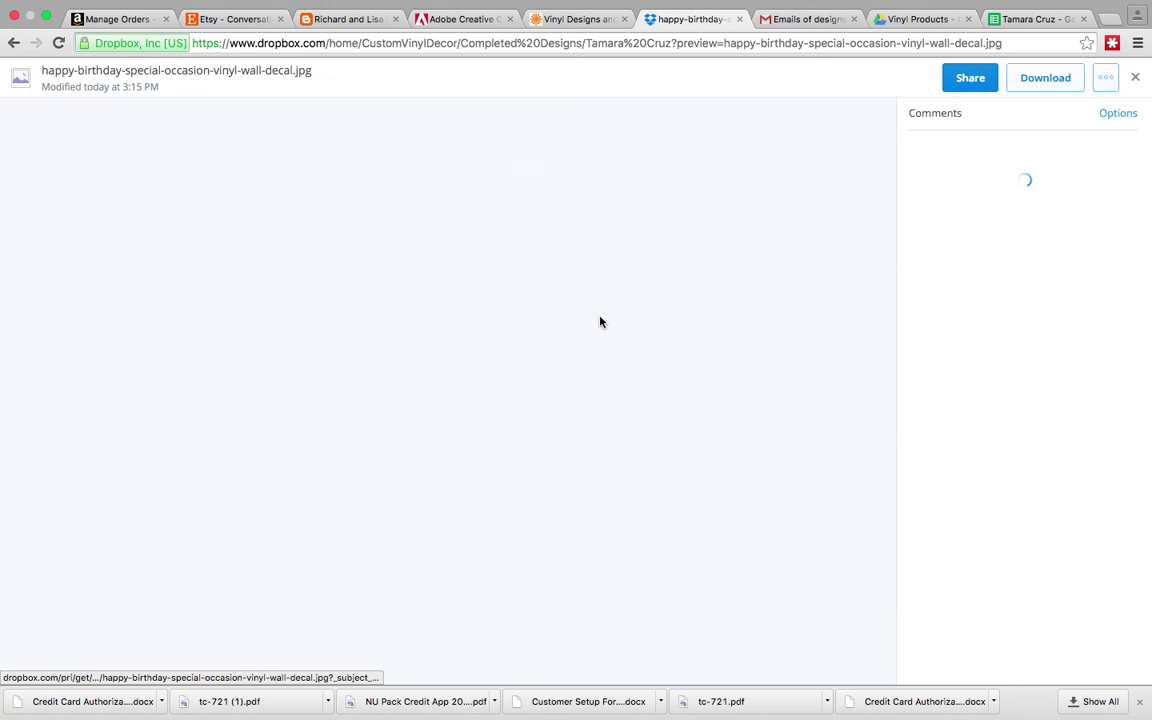
click(613, 46)
key(ctrl+c)
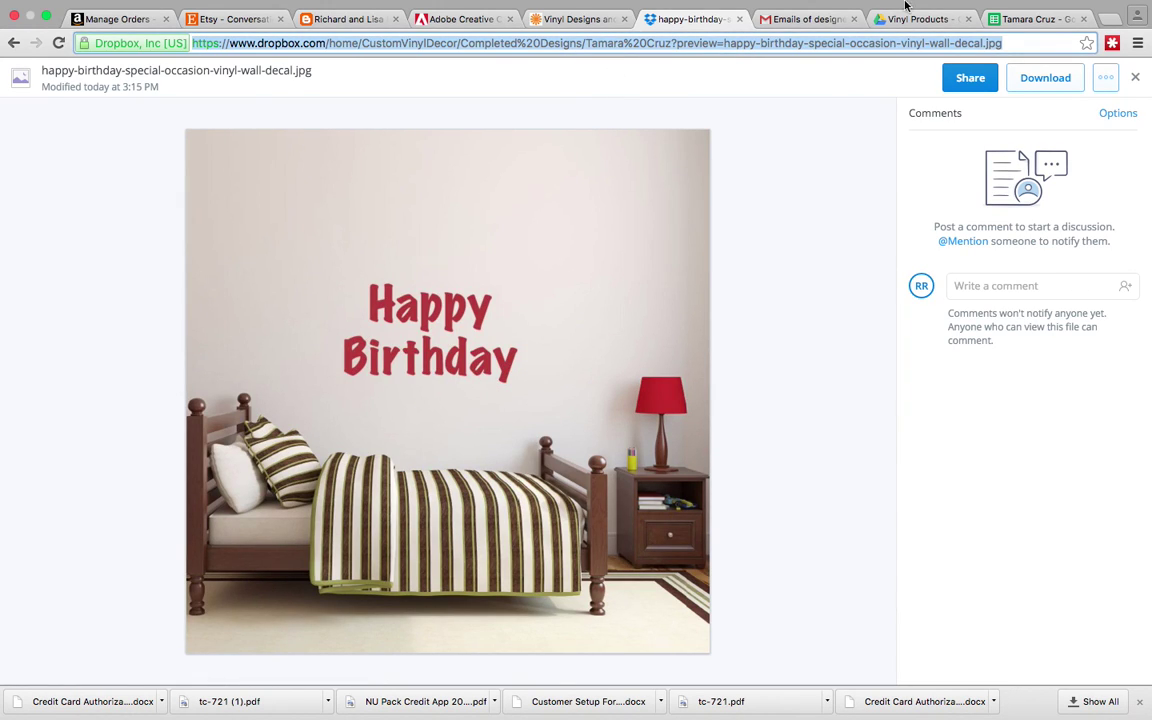
Step: Paste the Dropbox preview link into D3 and enter Yes in E3
click(1015, 22)
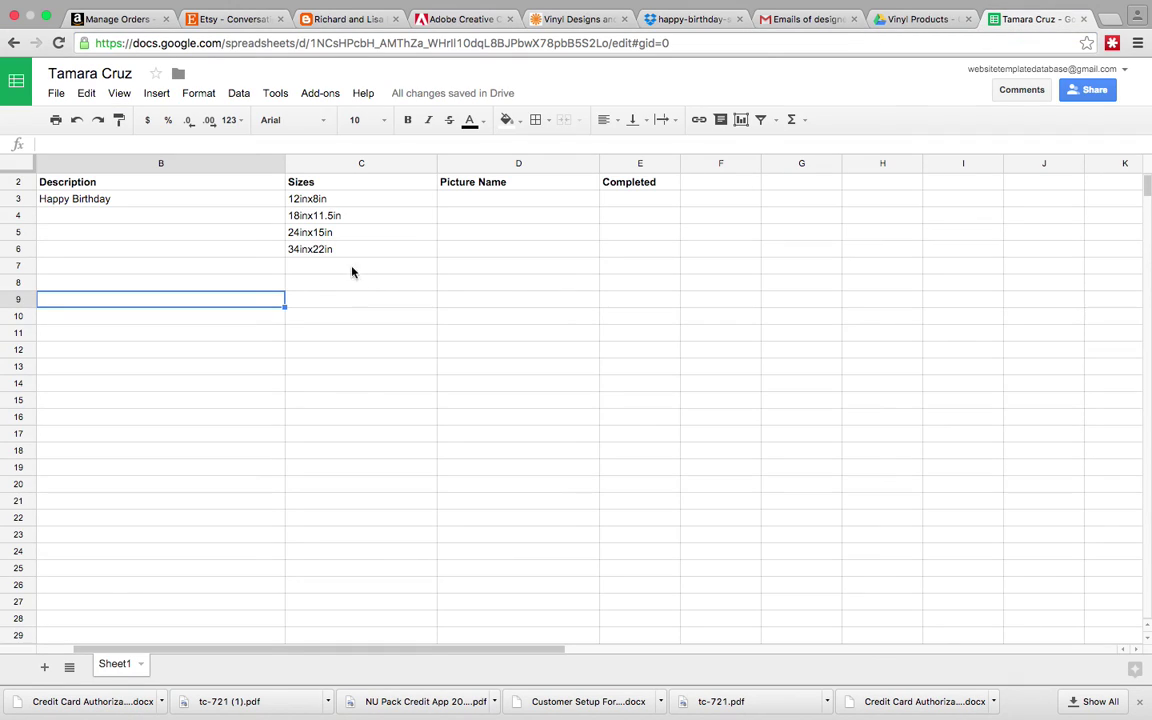
click(463, 200)
key(ctrl+v)
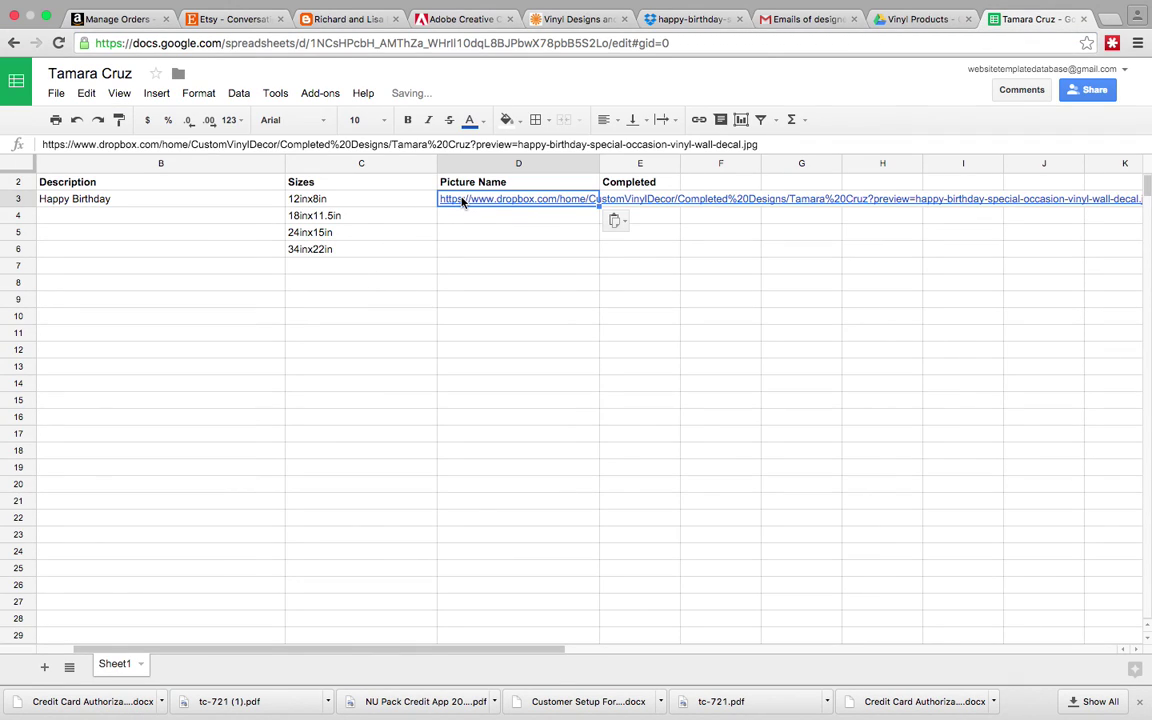
click(646, 208)
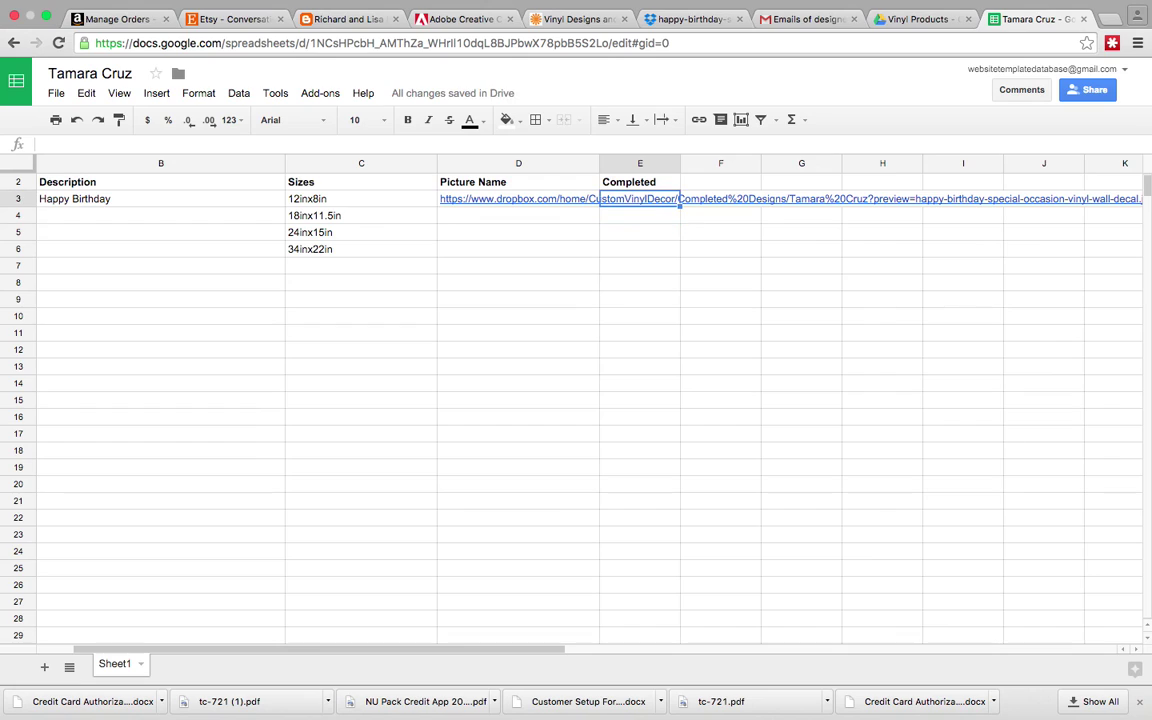
text(Yes)
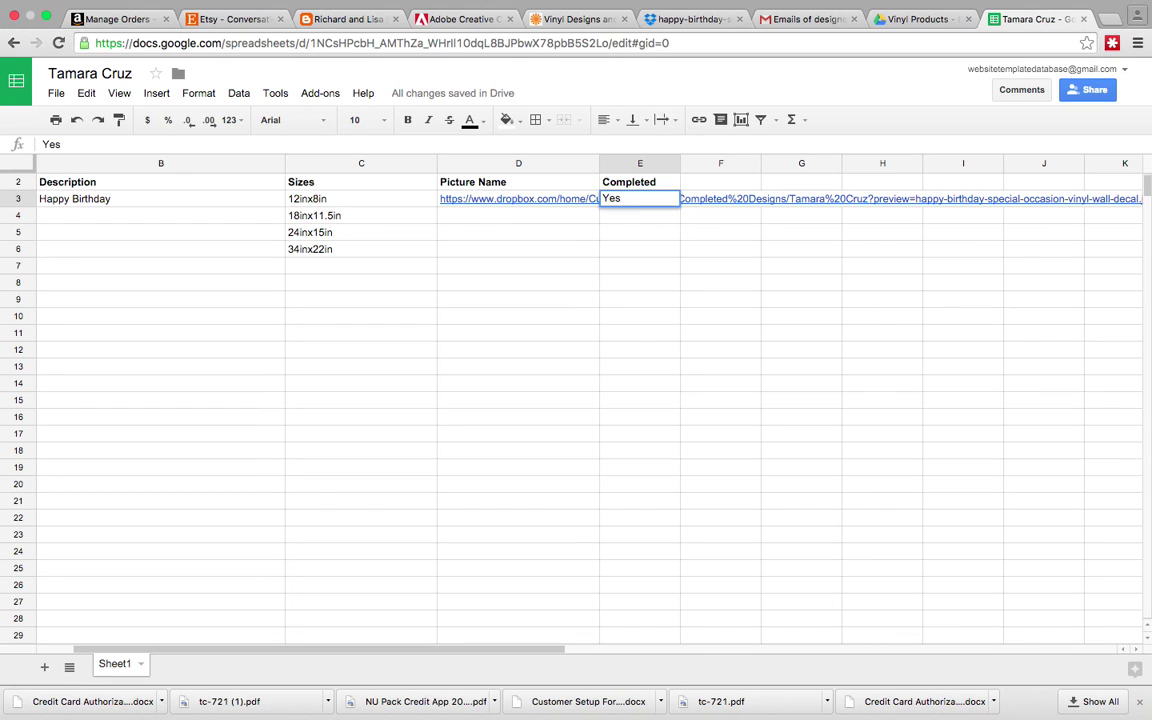
key(Return)
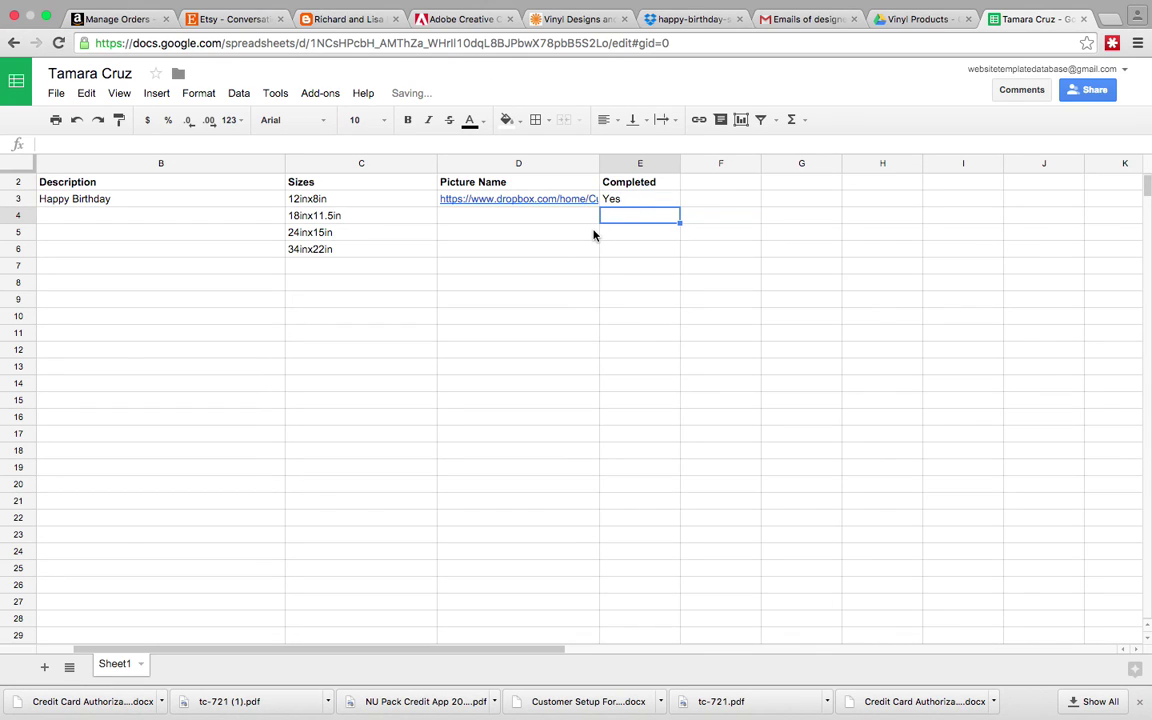